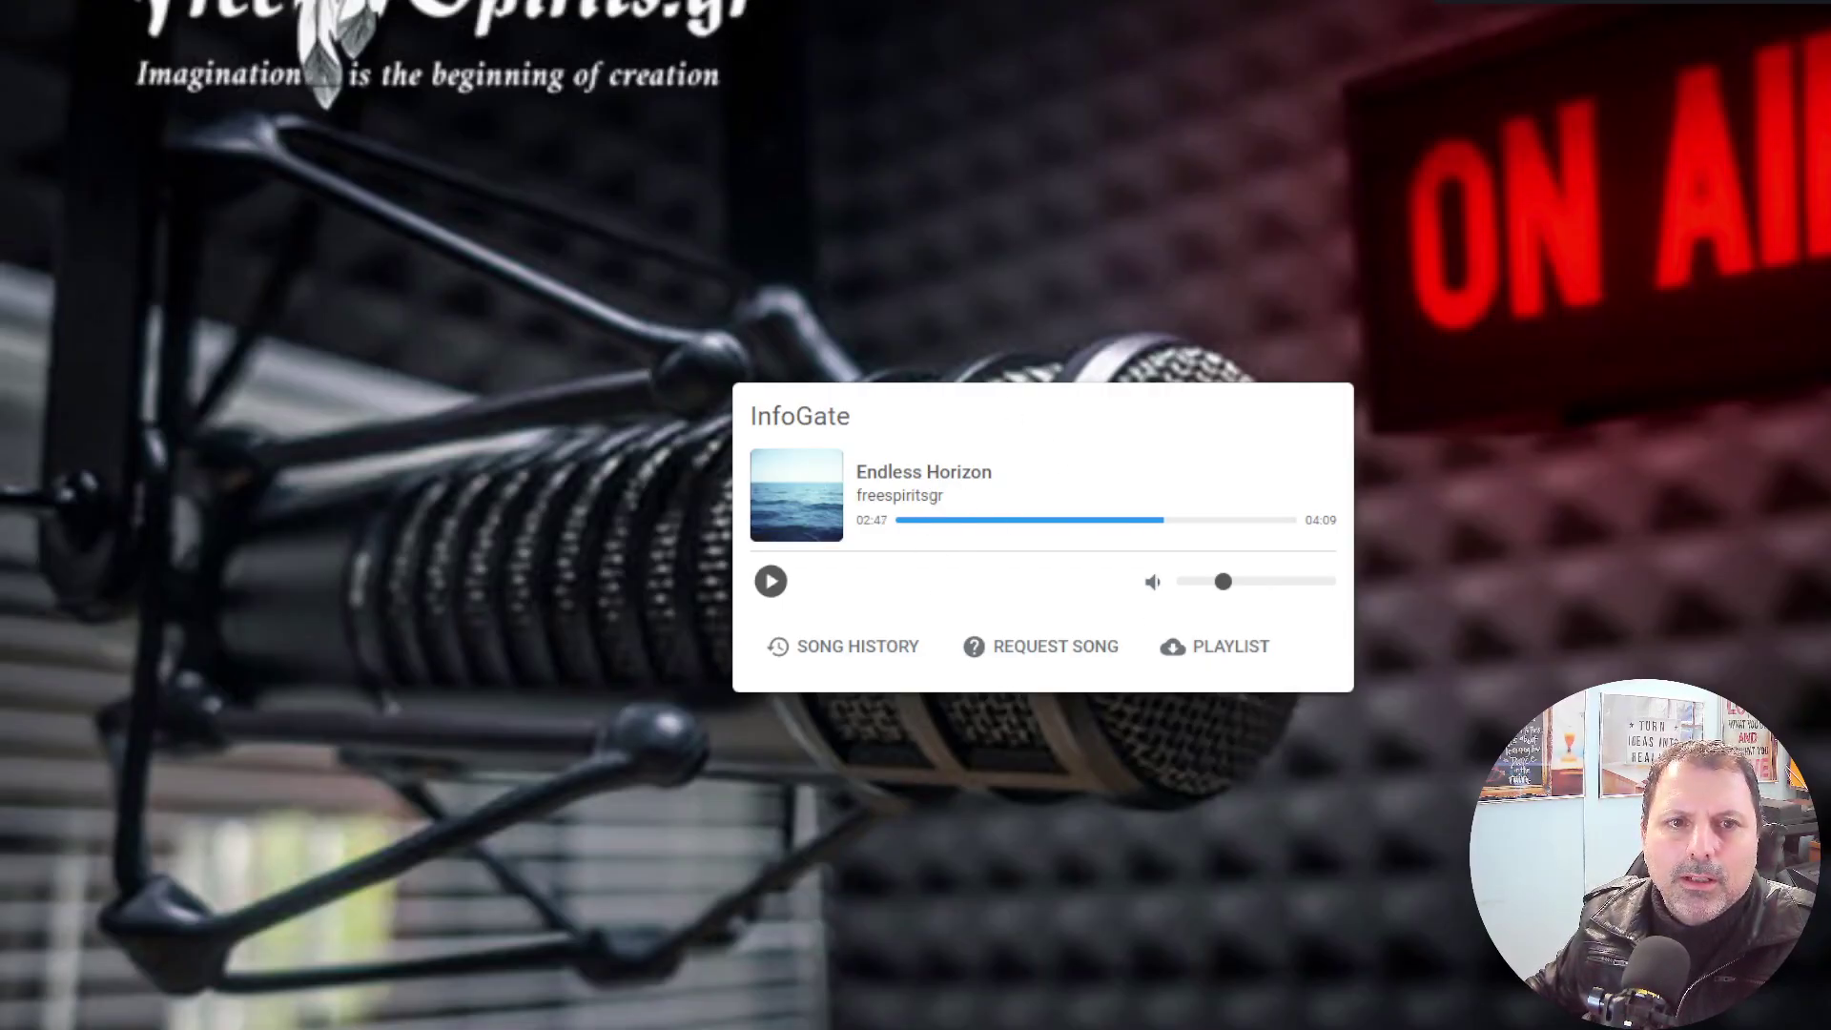
Switch to the AzuraCast station overview and examine its streams, public pages and Streamers/DJs sections.
key("ctrl+Tab")
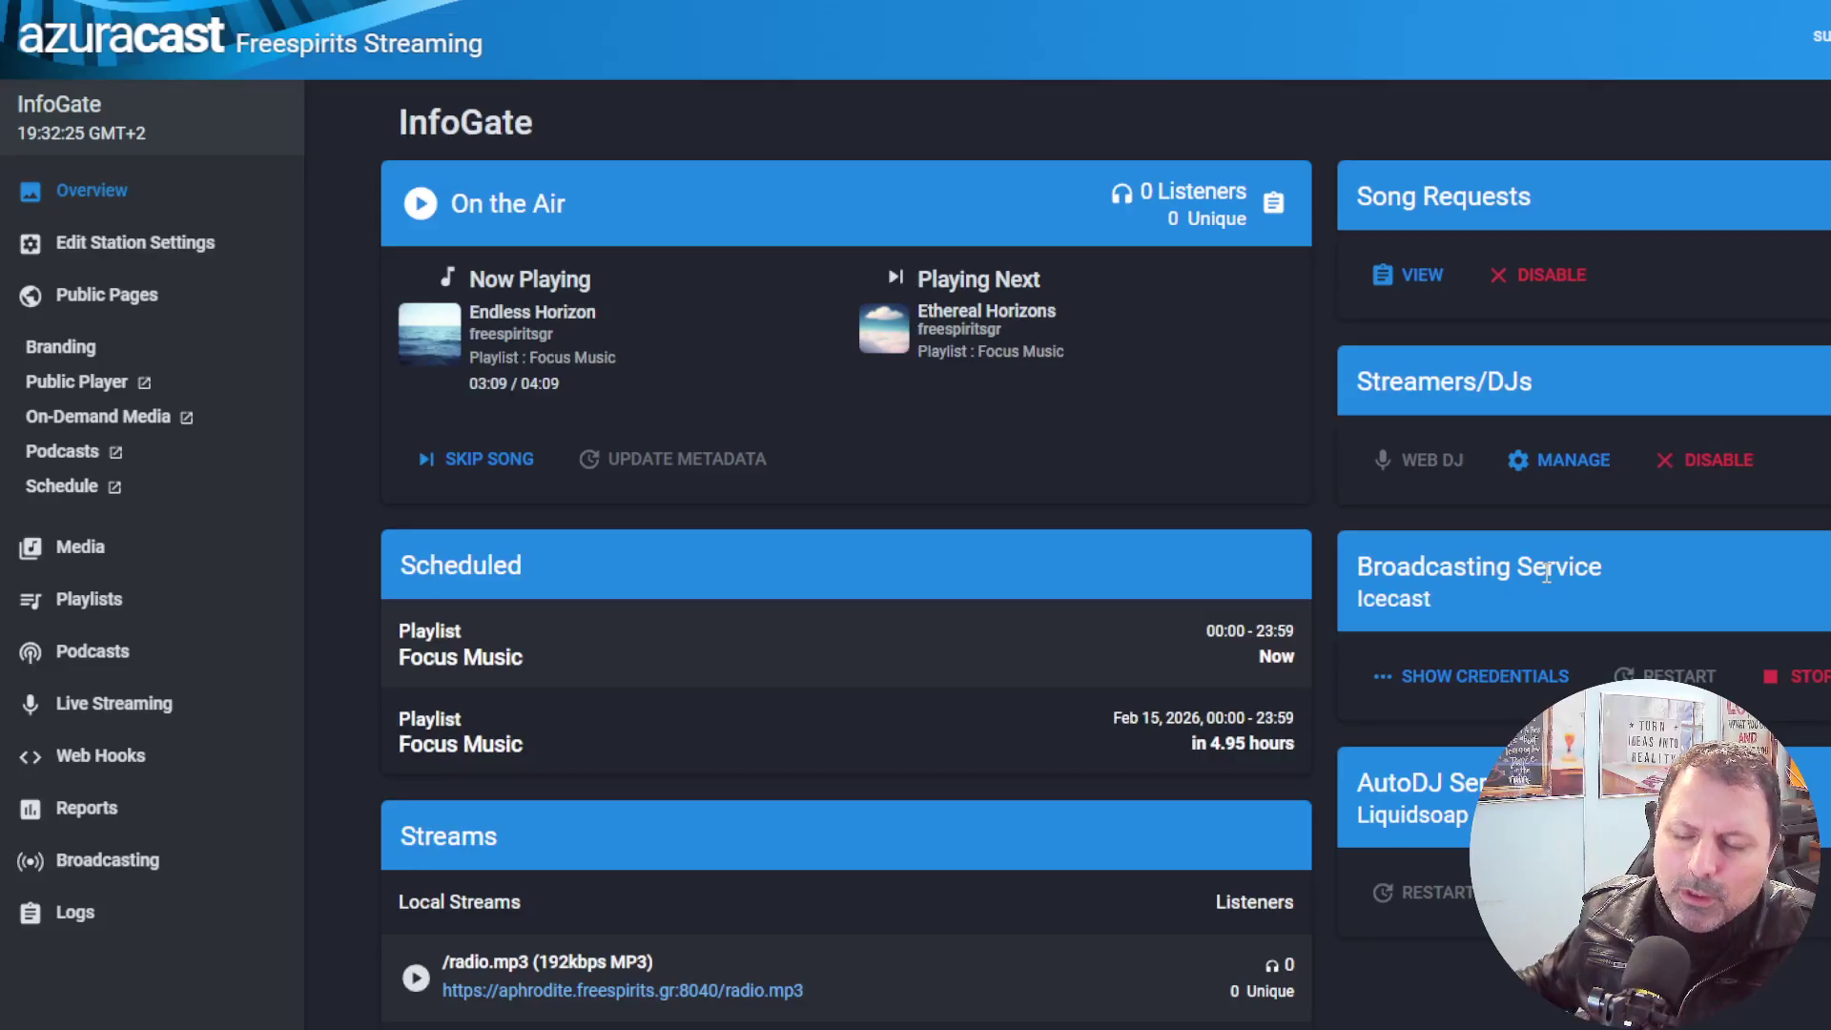
scroll(1548, 571, "down", 4)
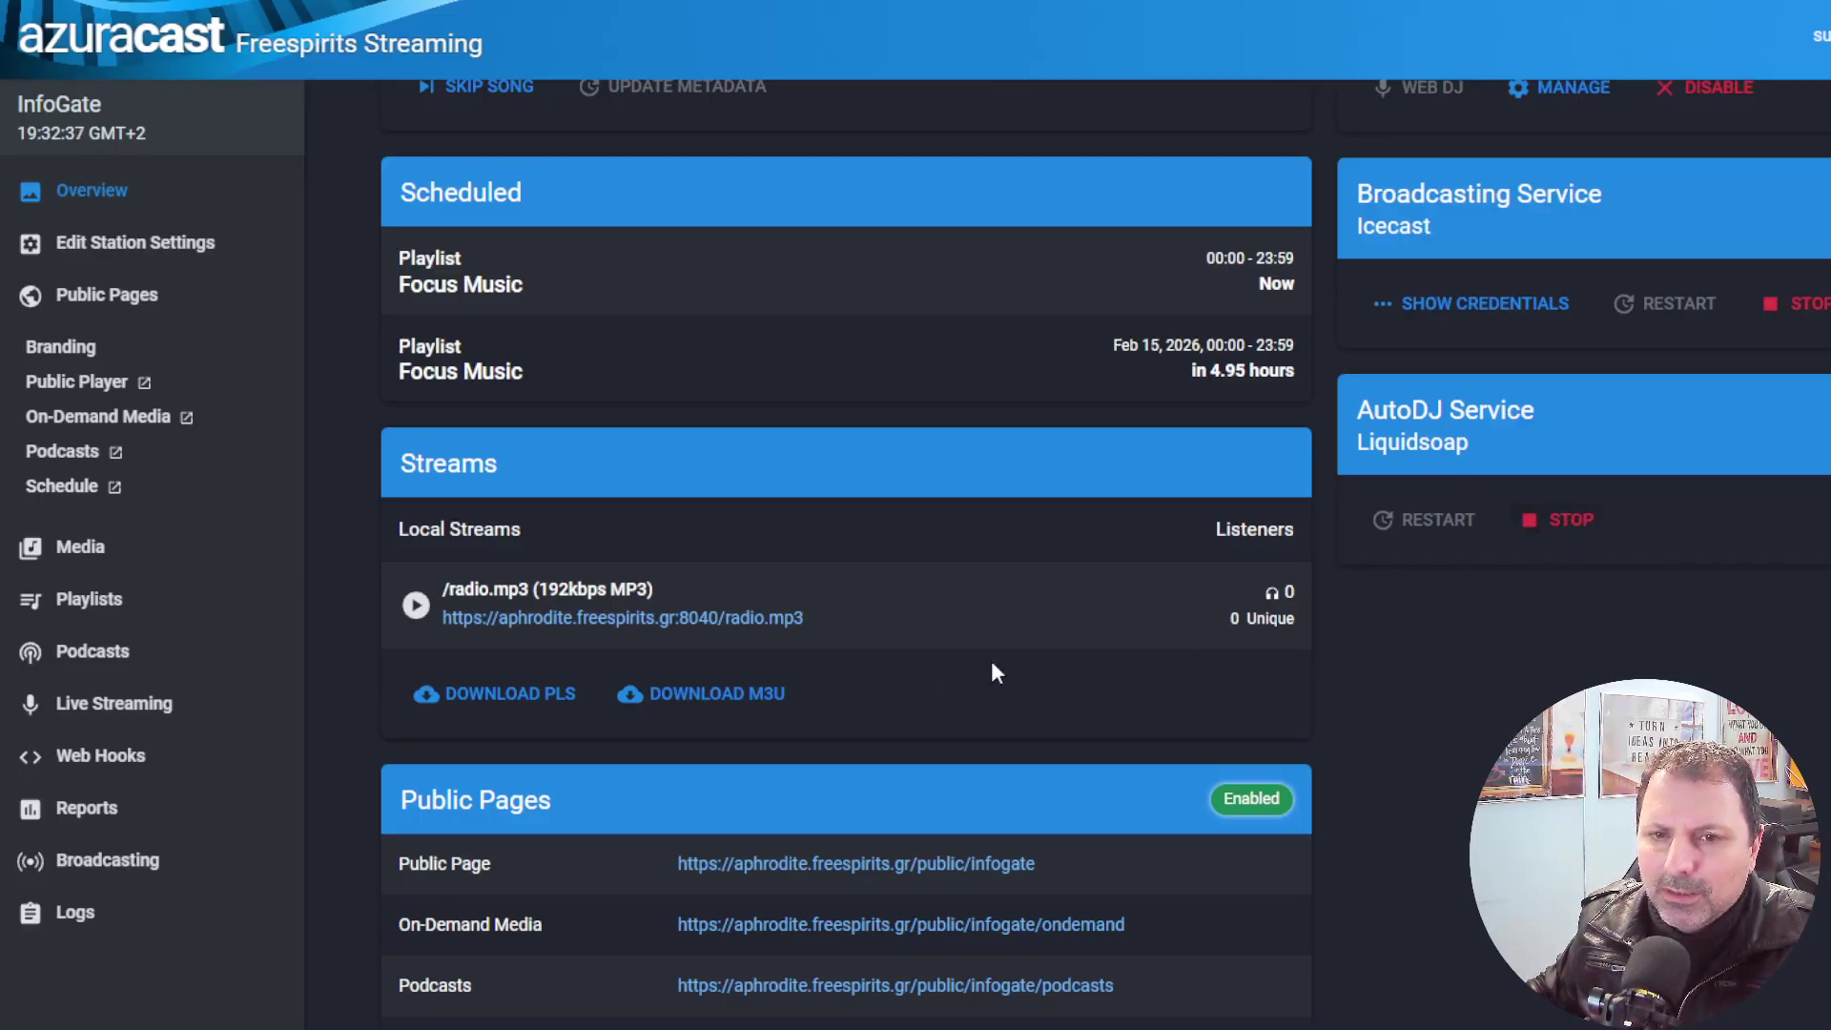
scroll(992, 661, "up", 4)
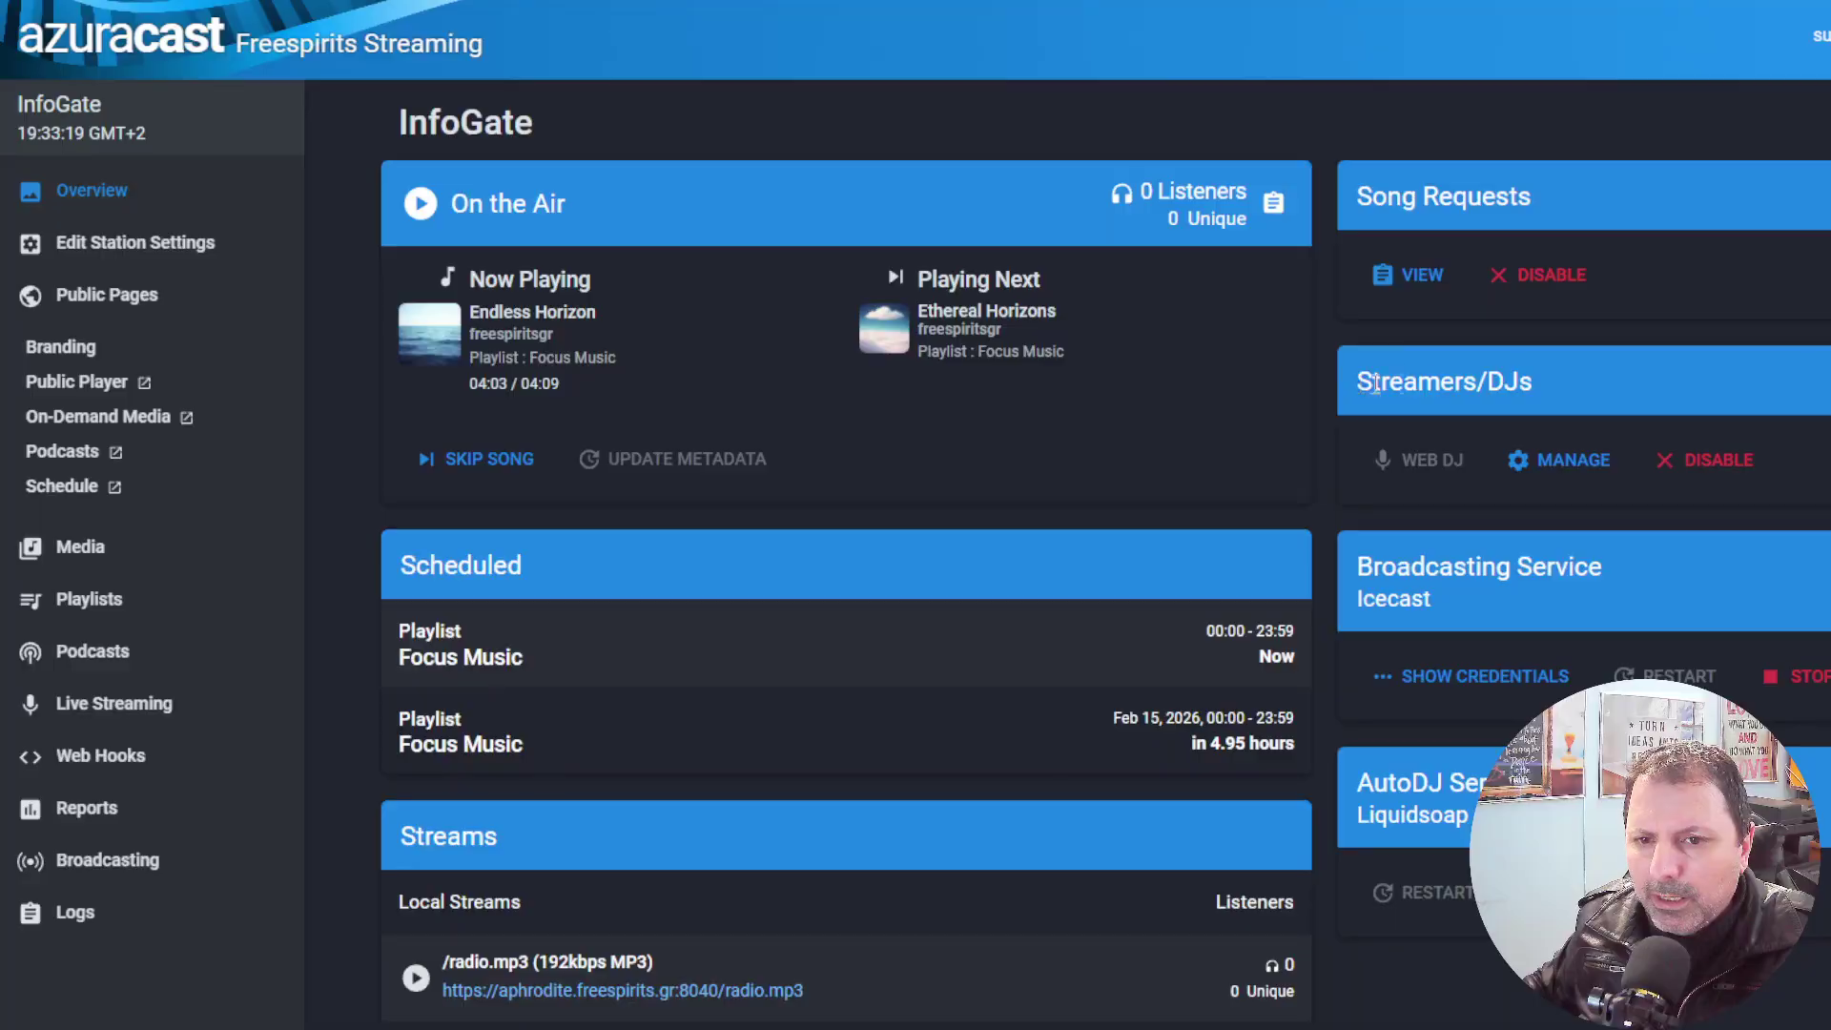
left_click_drag(1362, 381, 1605, 393)
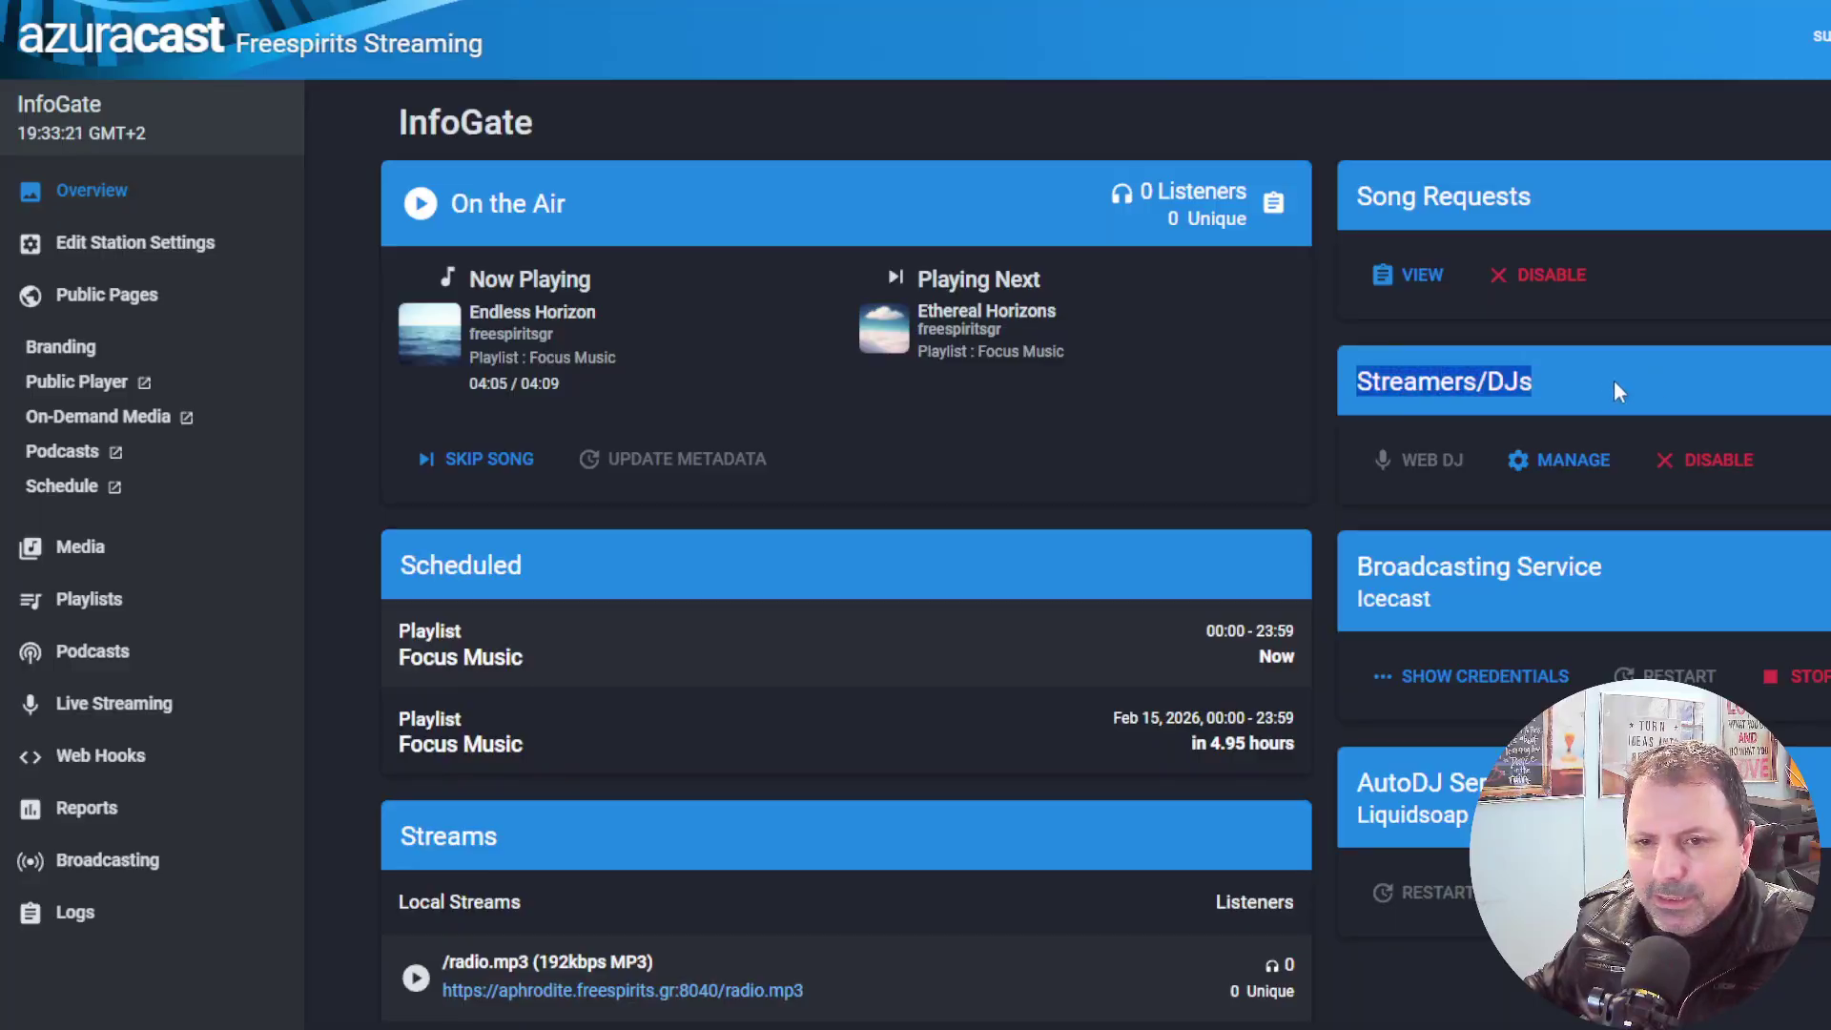
Check the Streamers/DJs options in the station settings, including the custom DJ/streamer port.
left_click(172, 246)
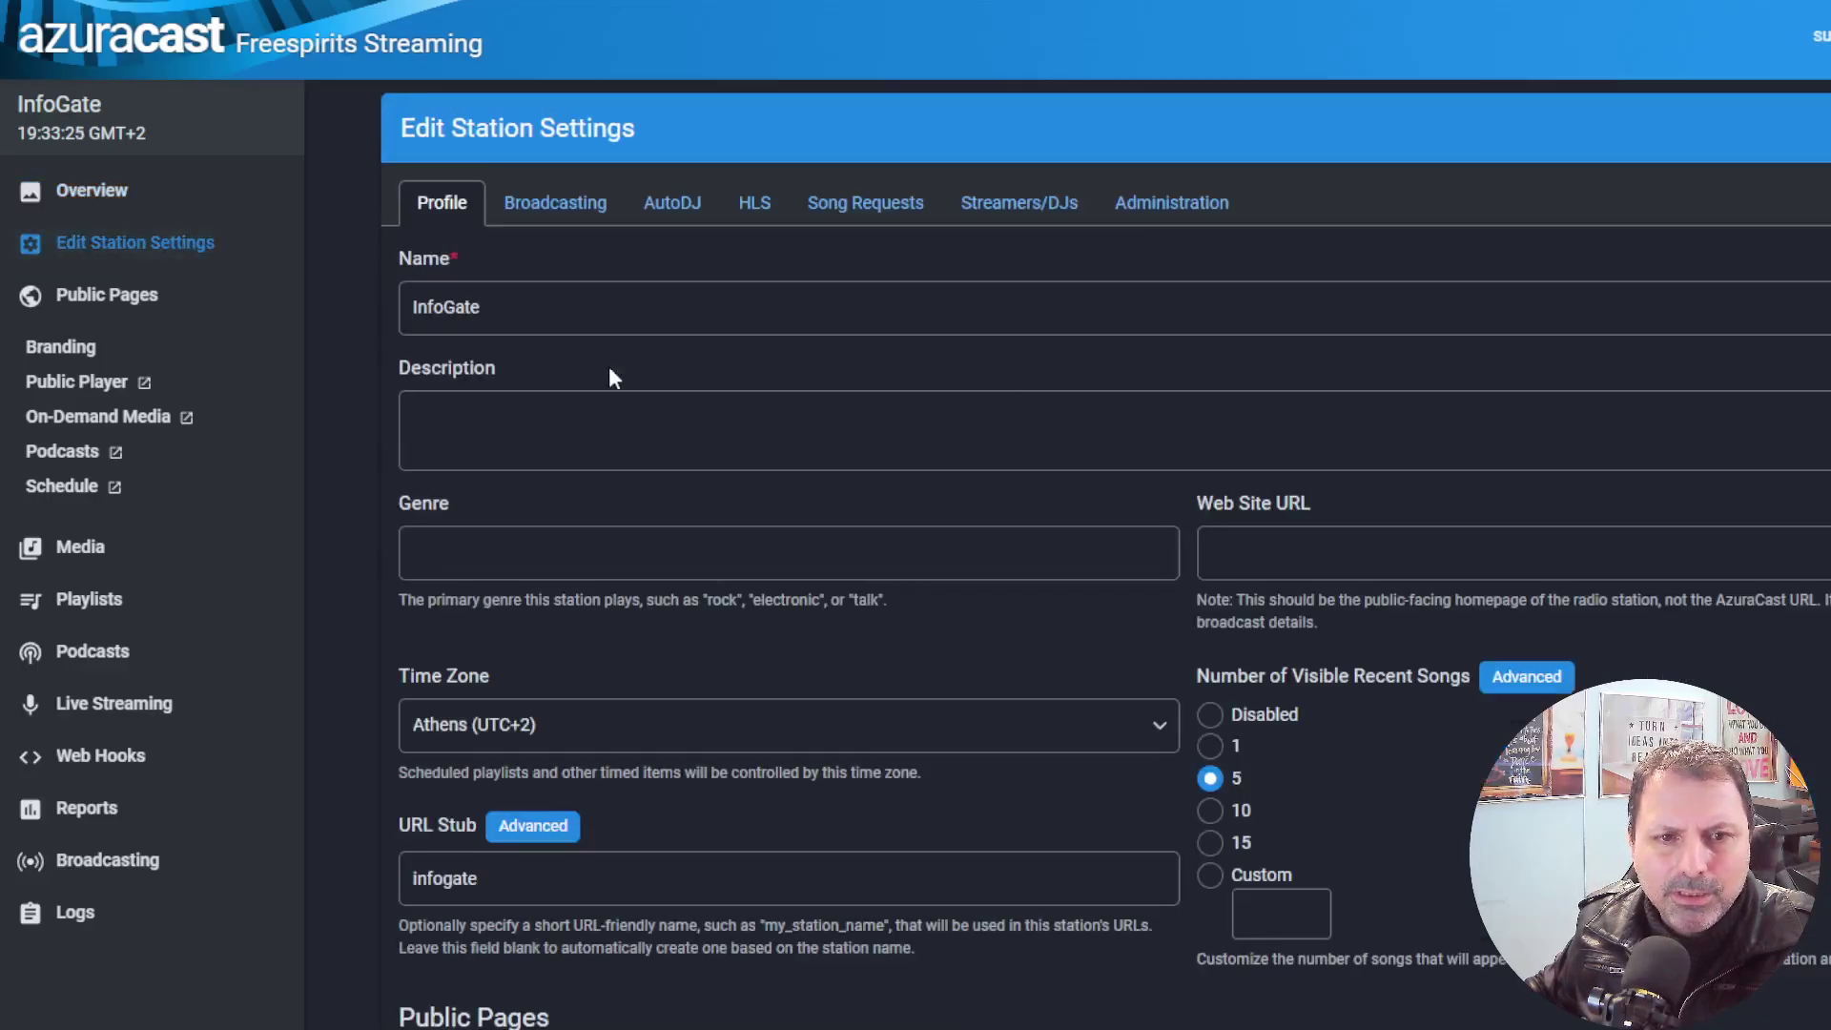
left_click(1001, 209)
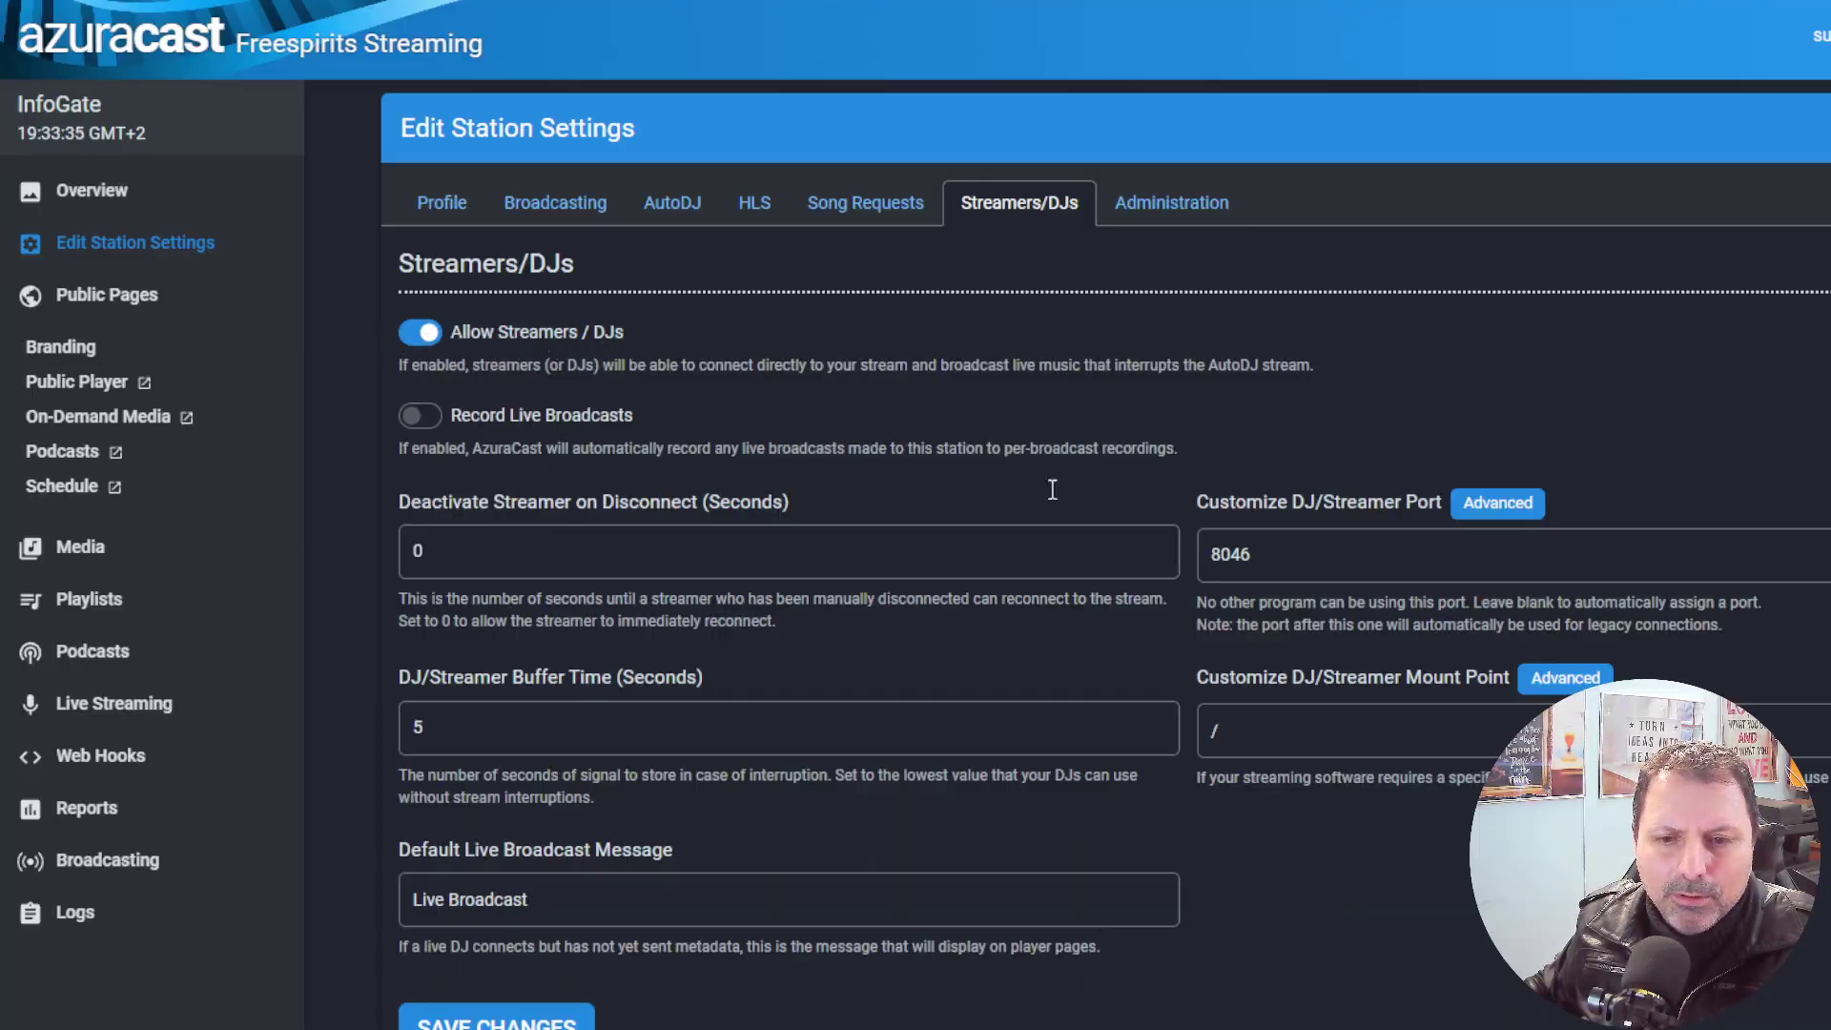
left_click(1328, 565)
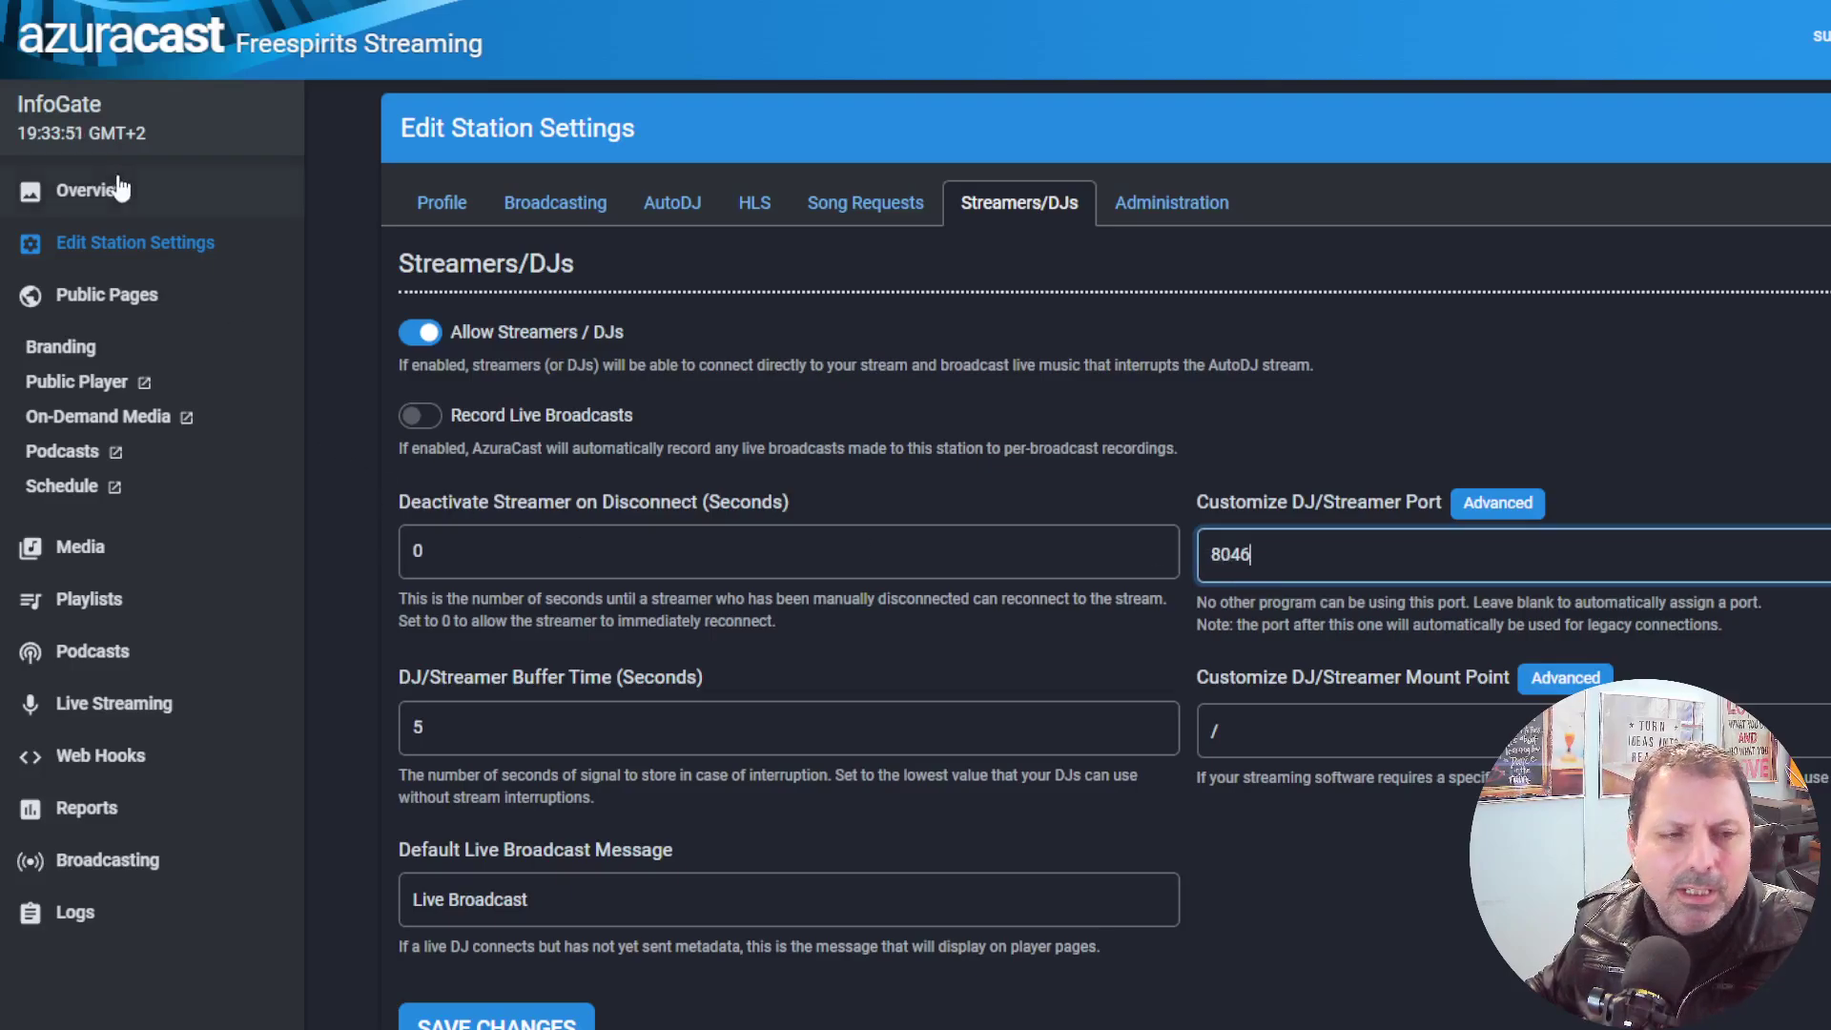
Open the station's streamer account management and inspect the form for adding a streamer without saving it.
left_click(105, 195)
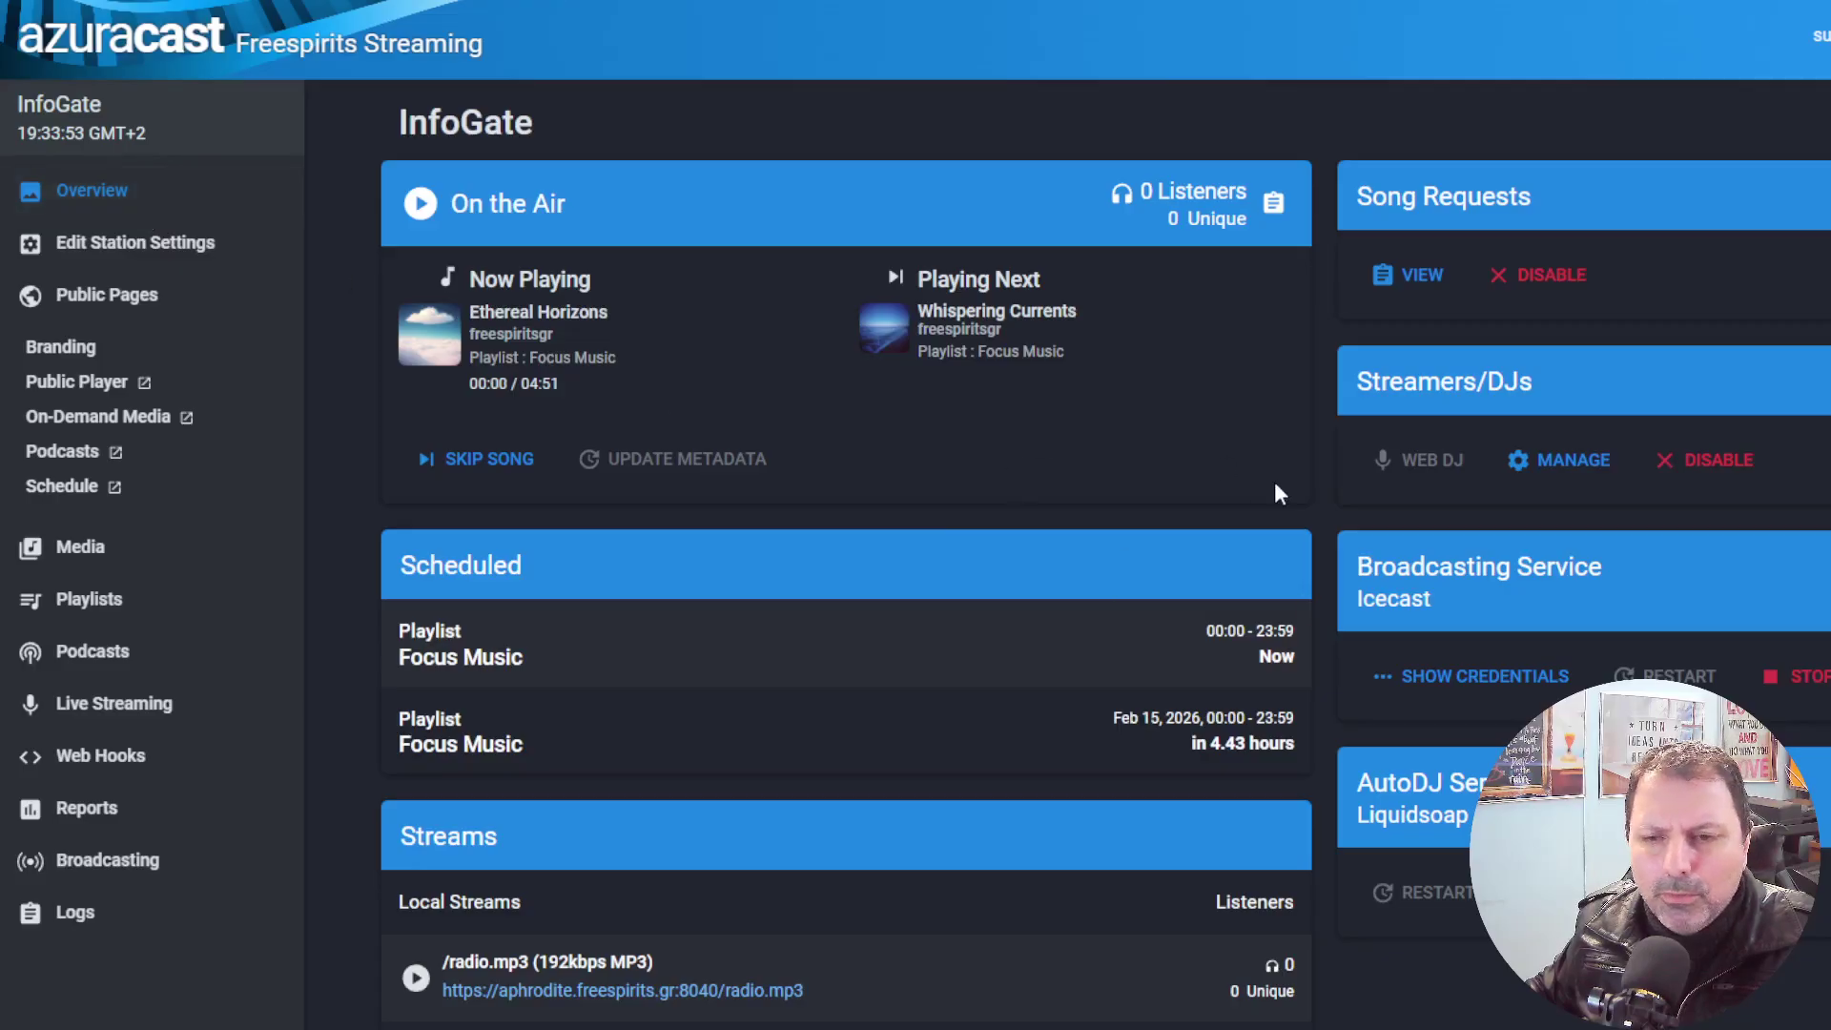
left_click(1574, 459)
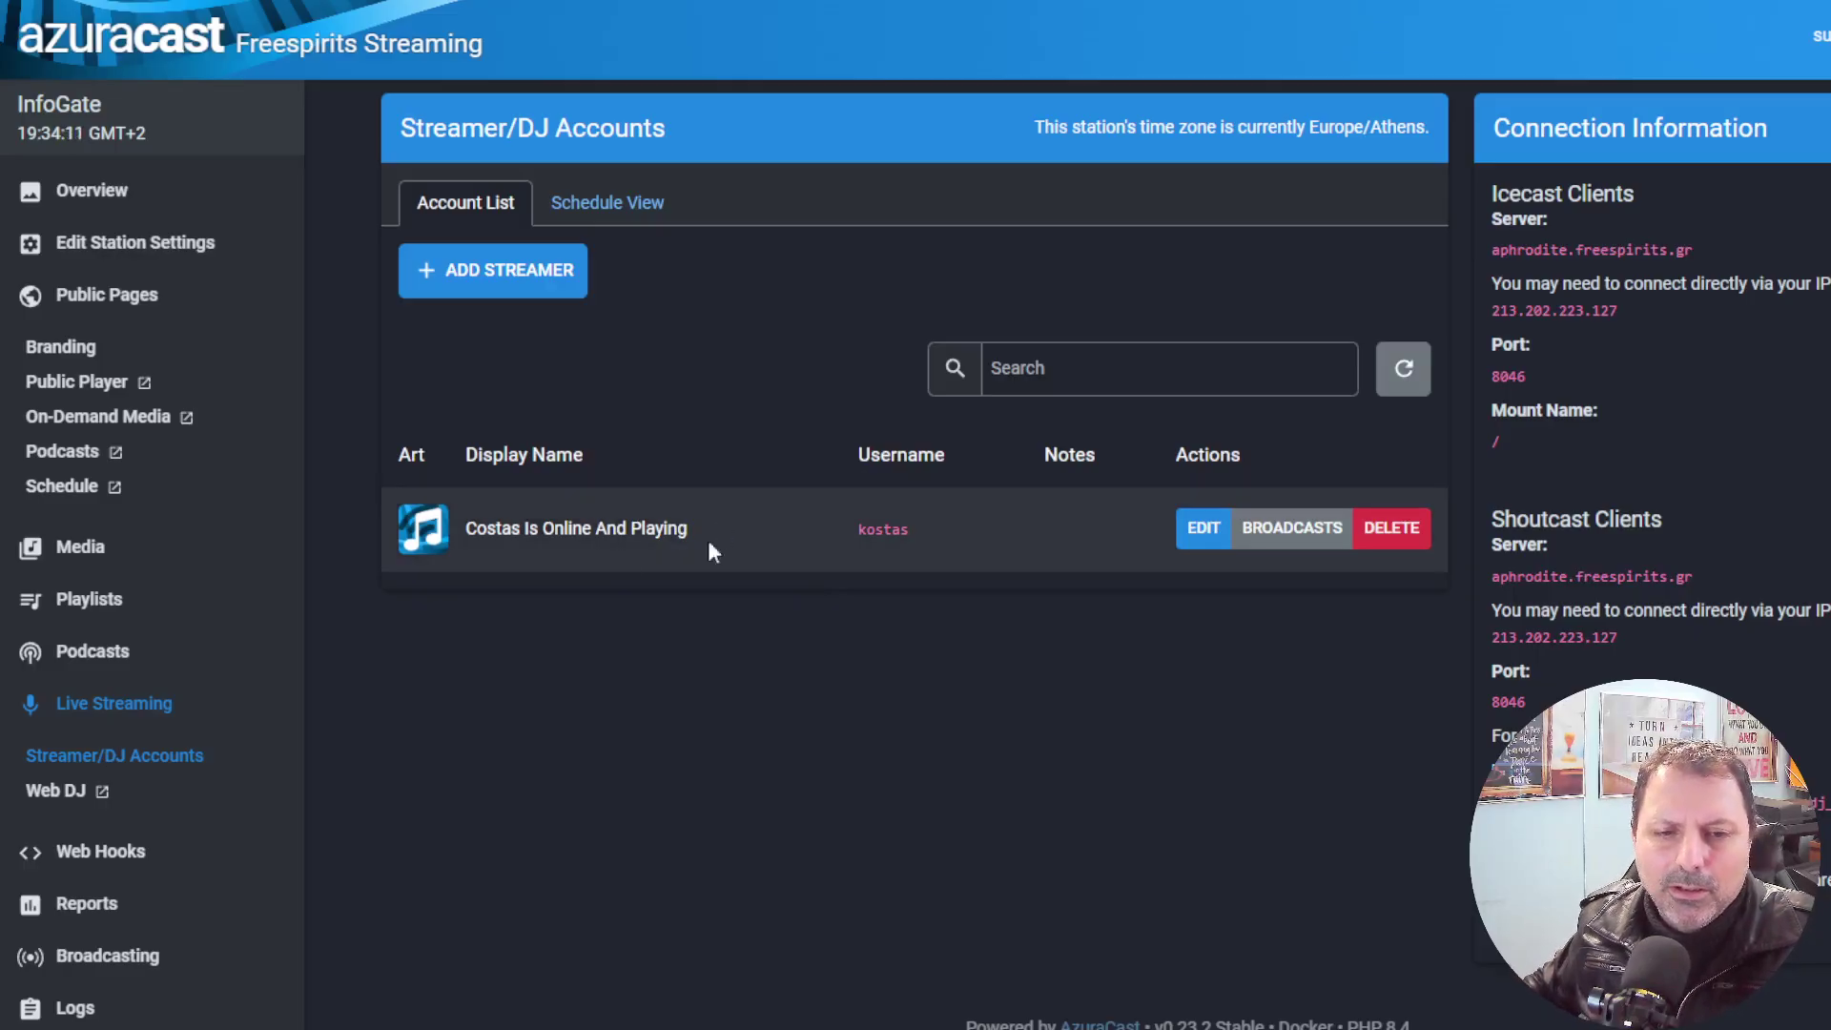
left_click(523, 271)
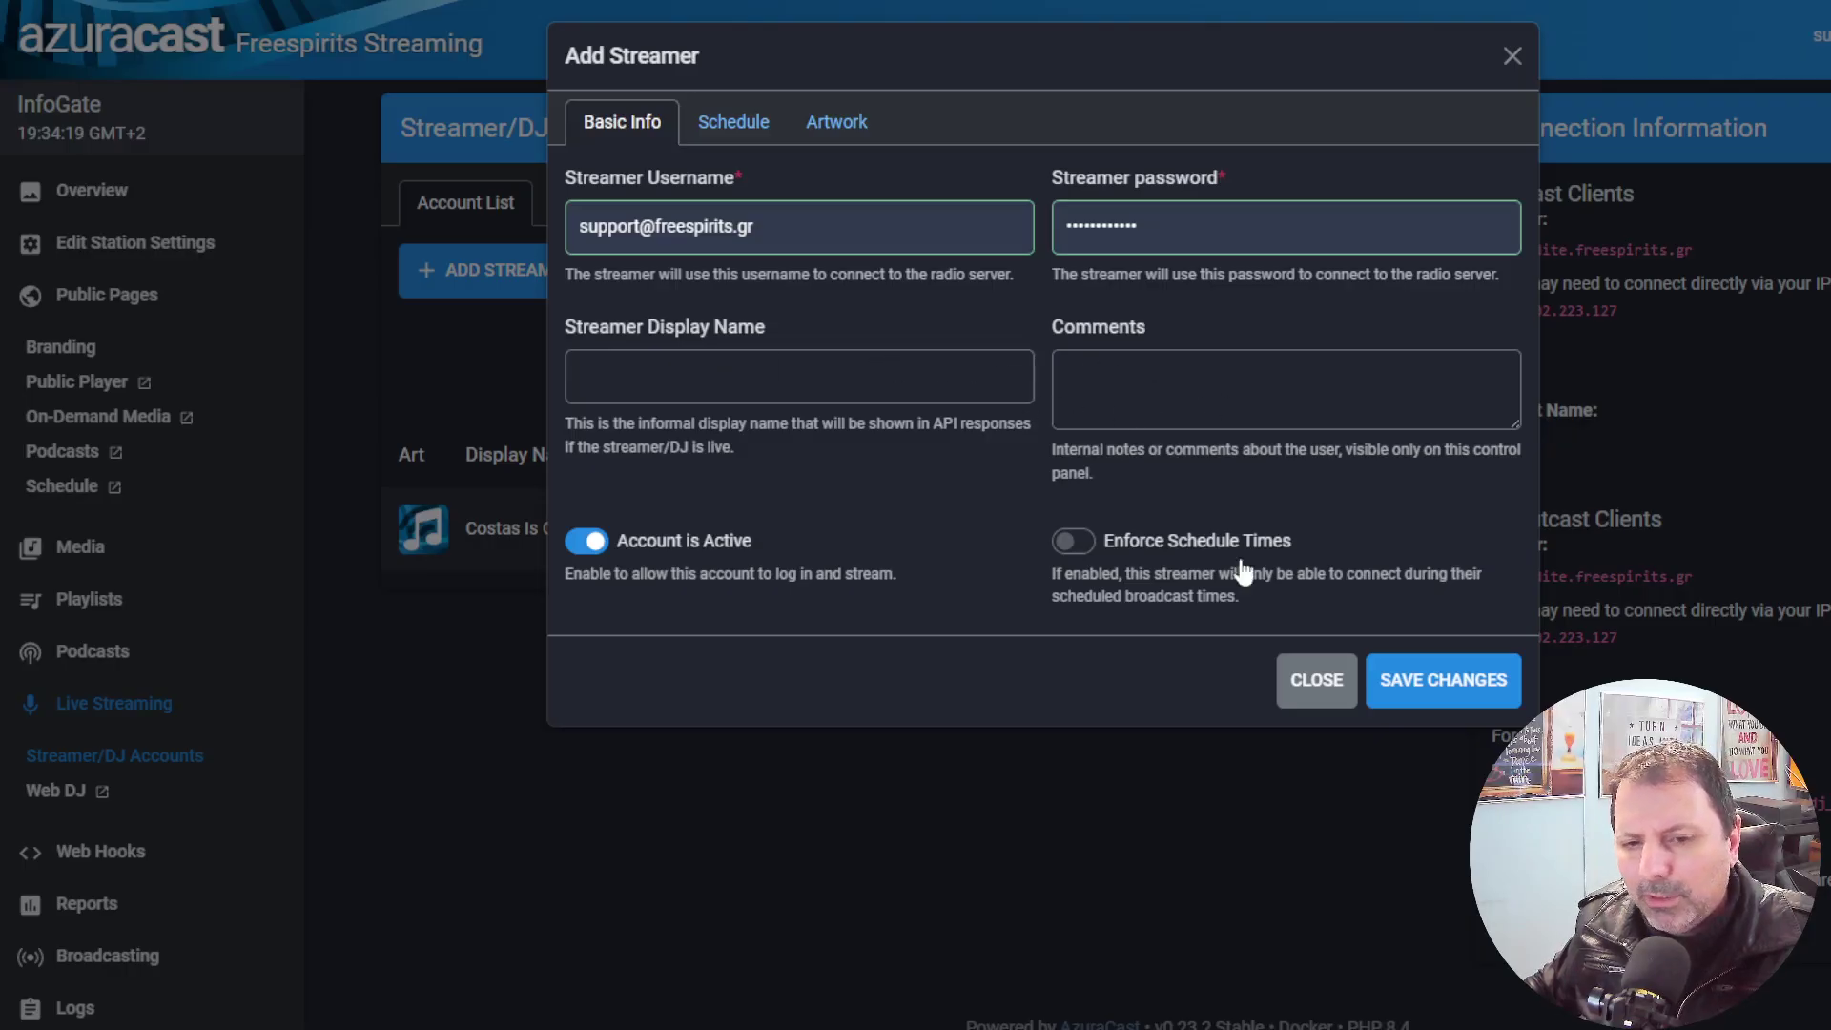
left_click(1299, 681)
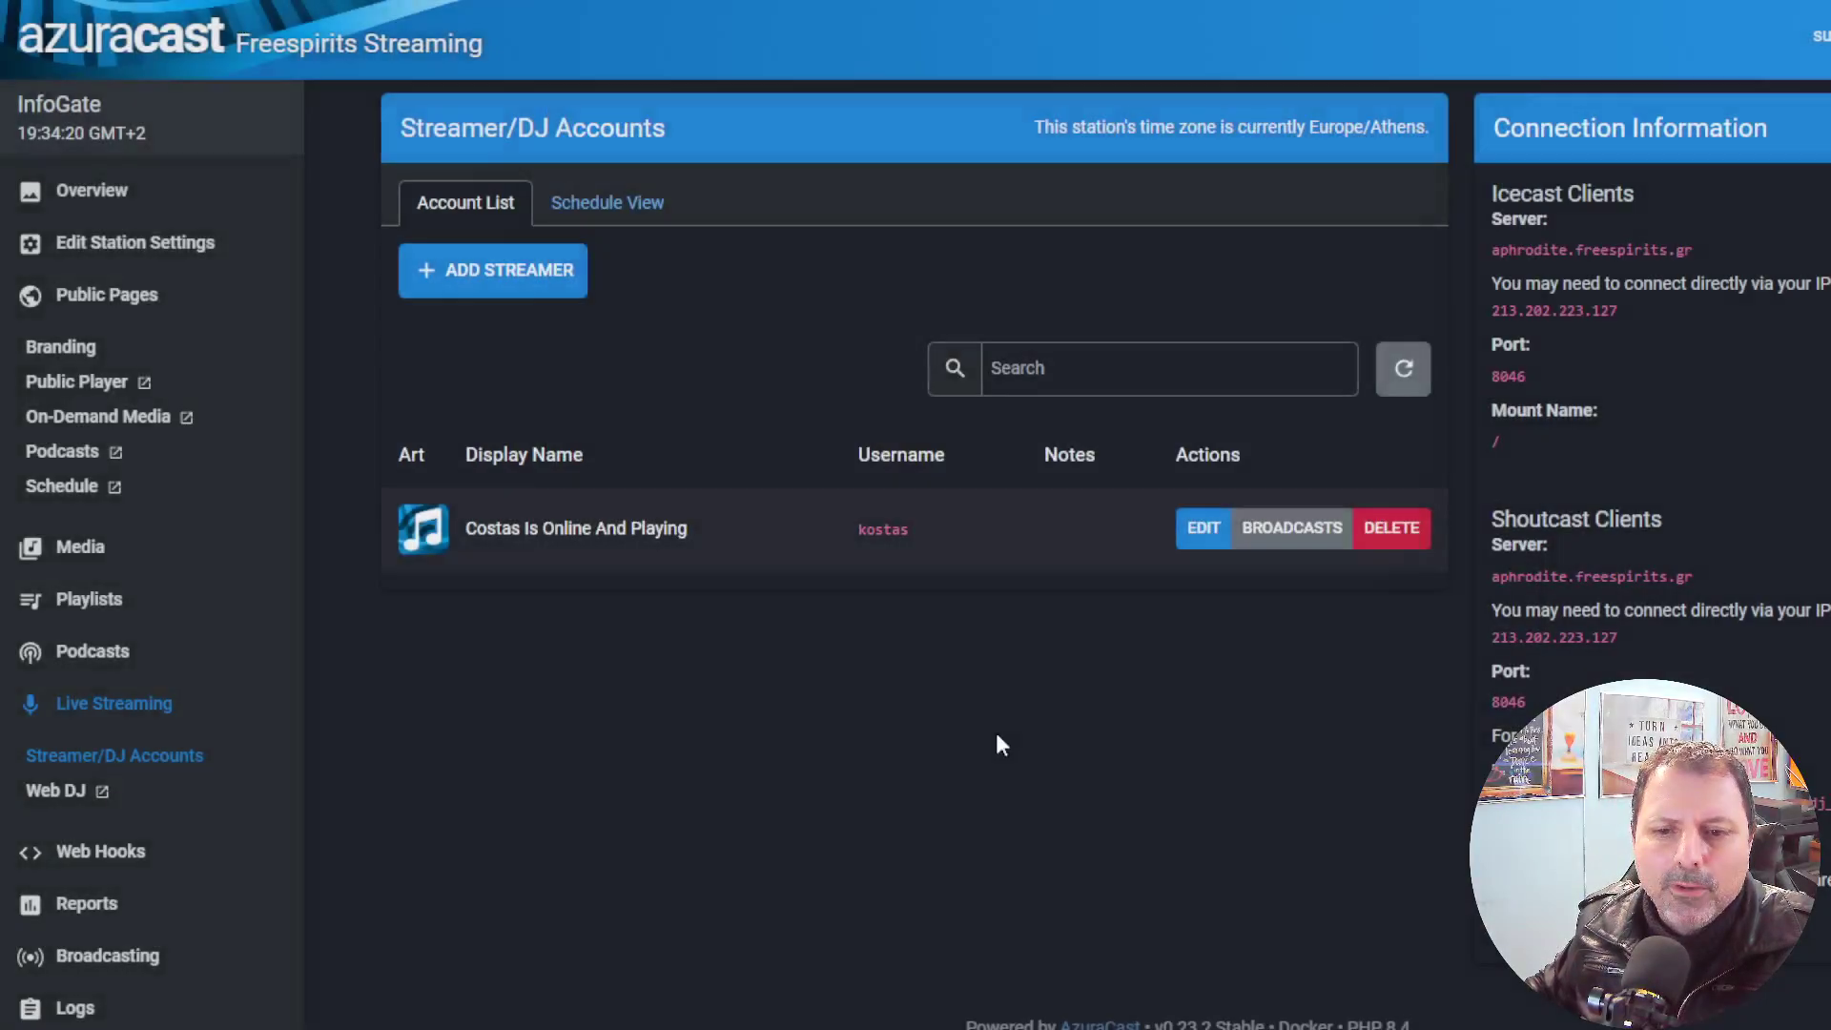
Review the existing streamer account's basic info, schedule options and artwork, leaving no schedule item and saving nothing.
left_click(1201, 534)
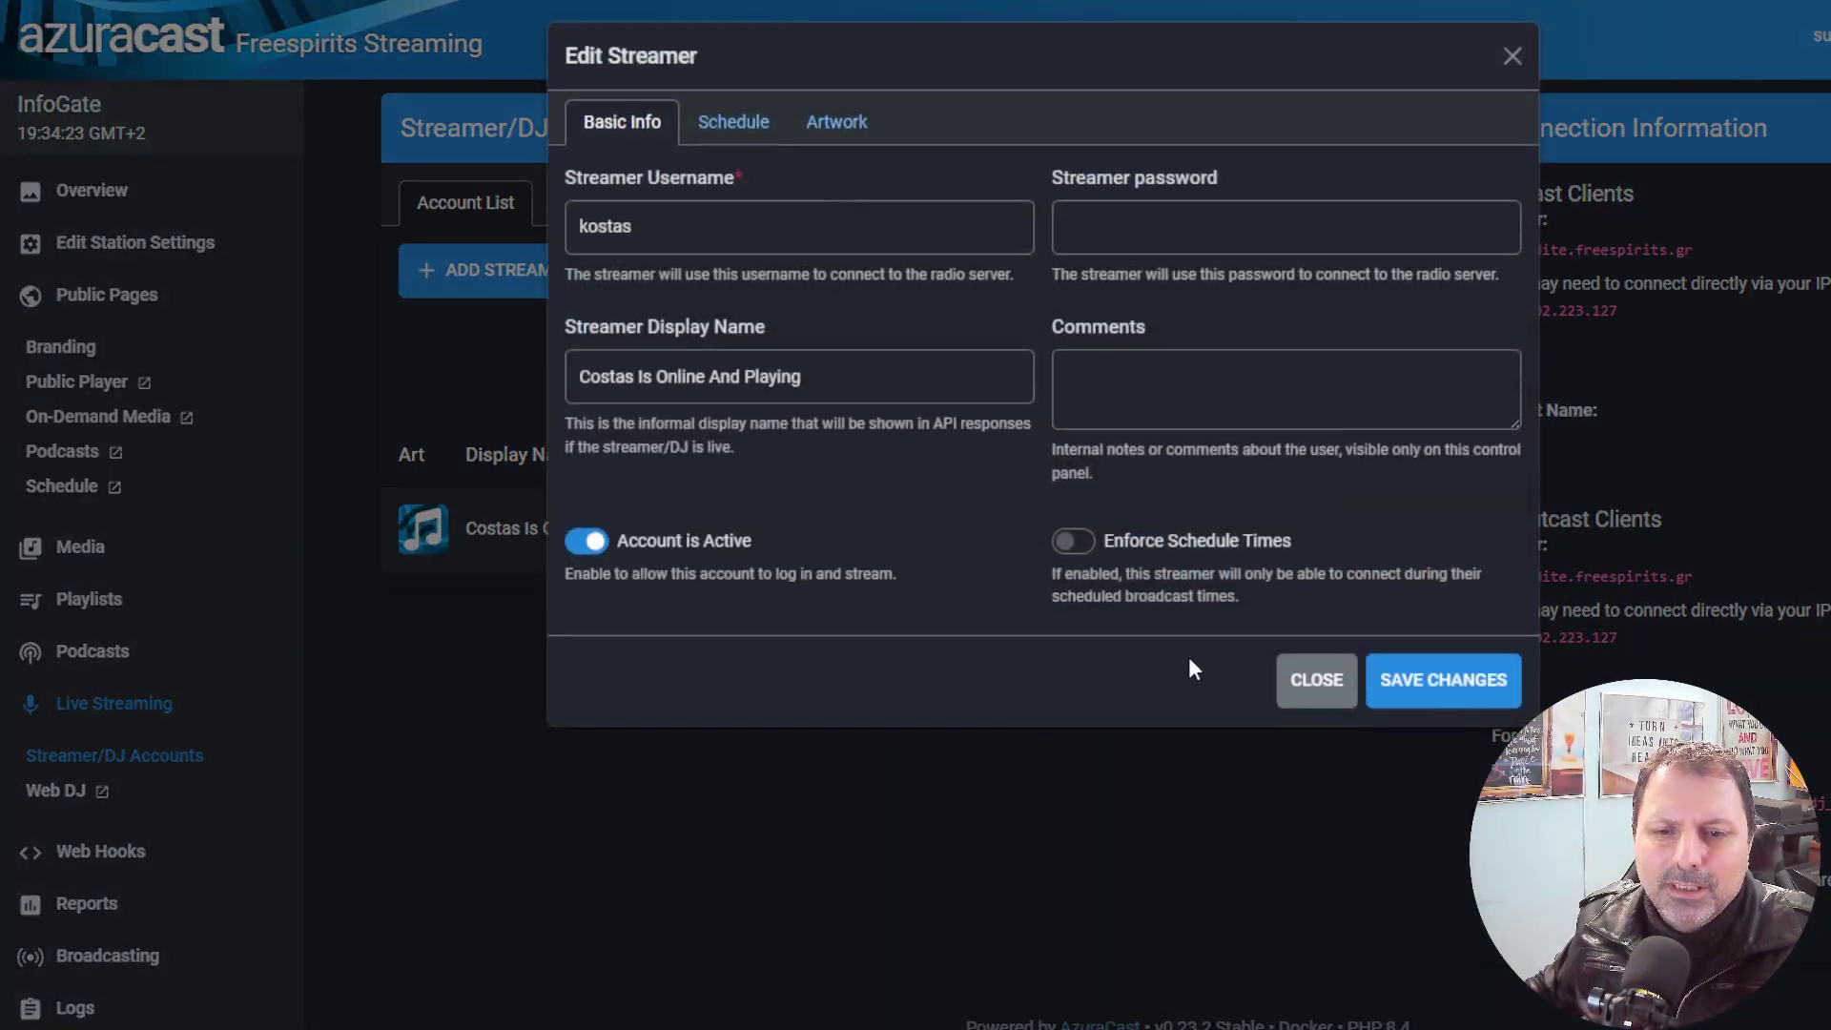
left_click(729, 124)
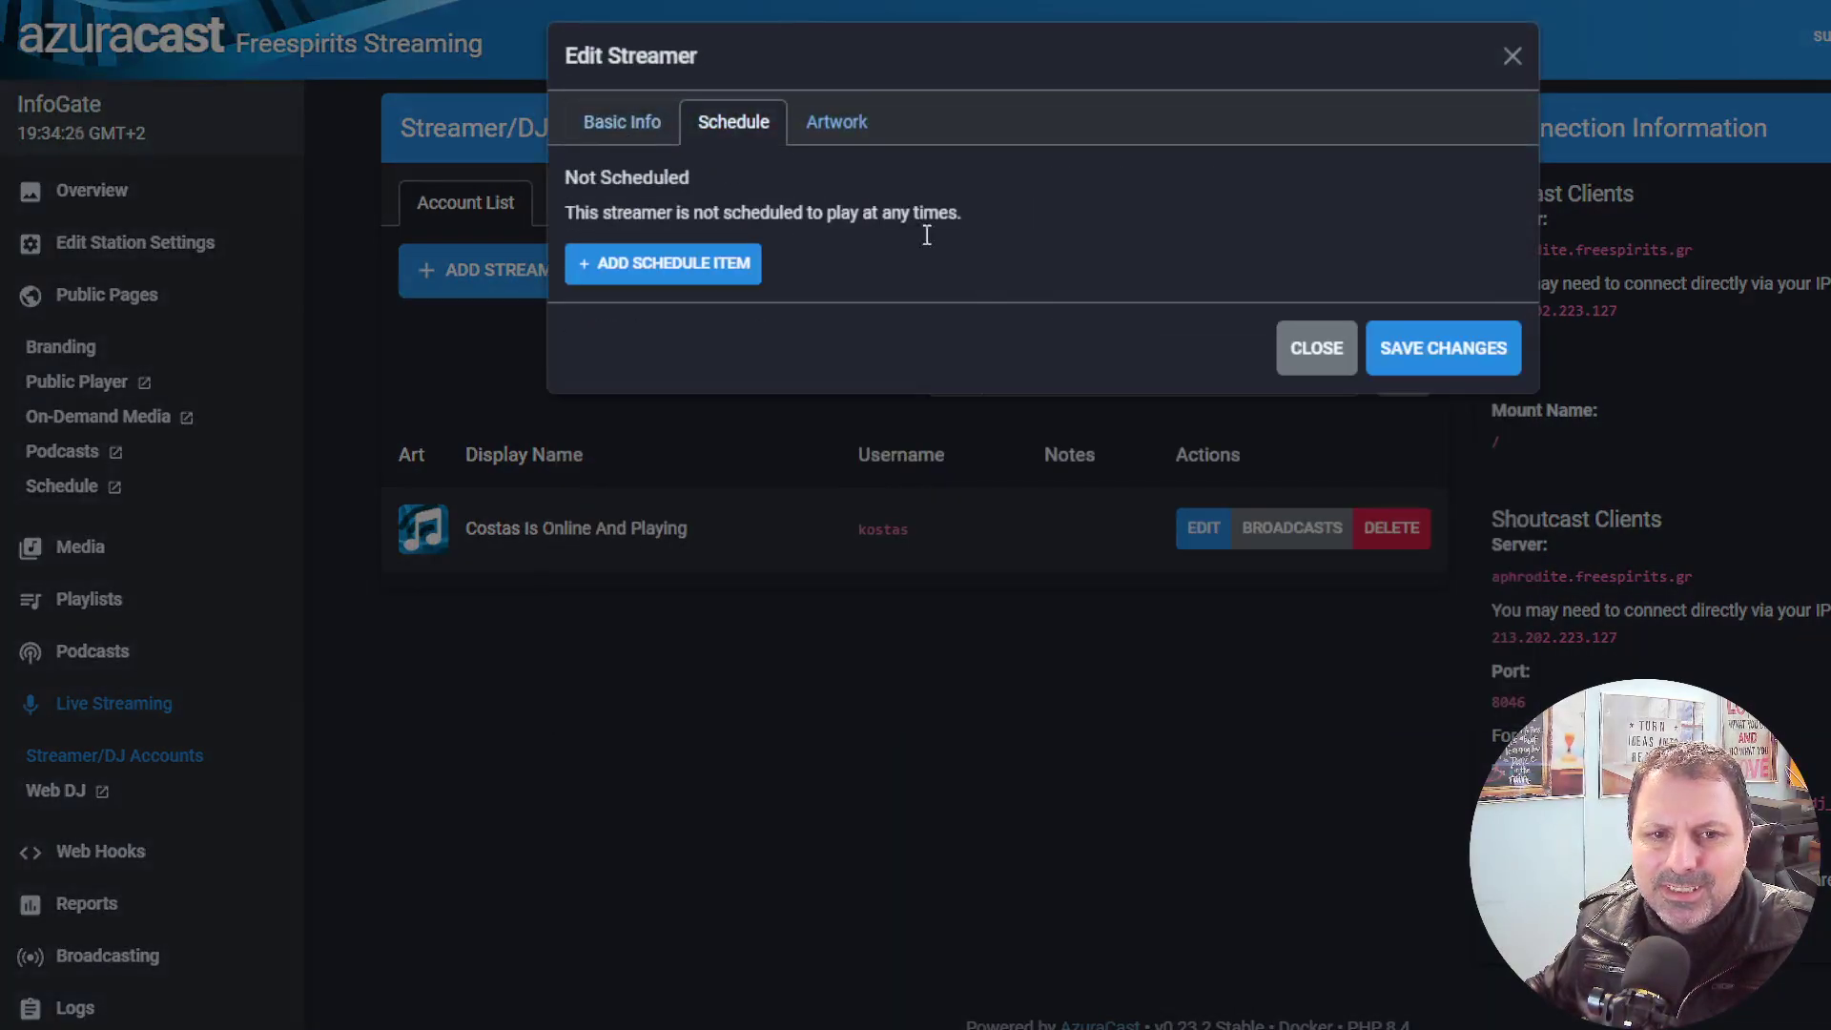
left_click(655, 265)
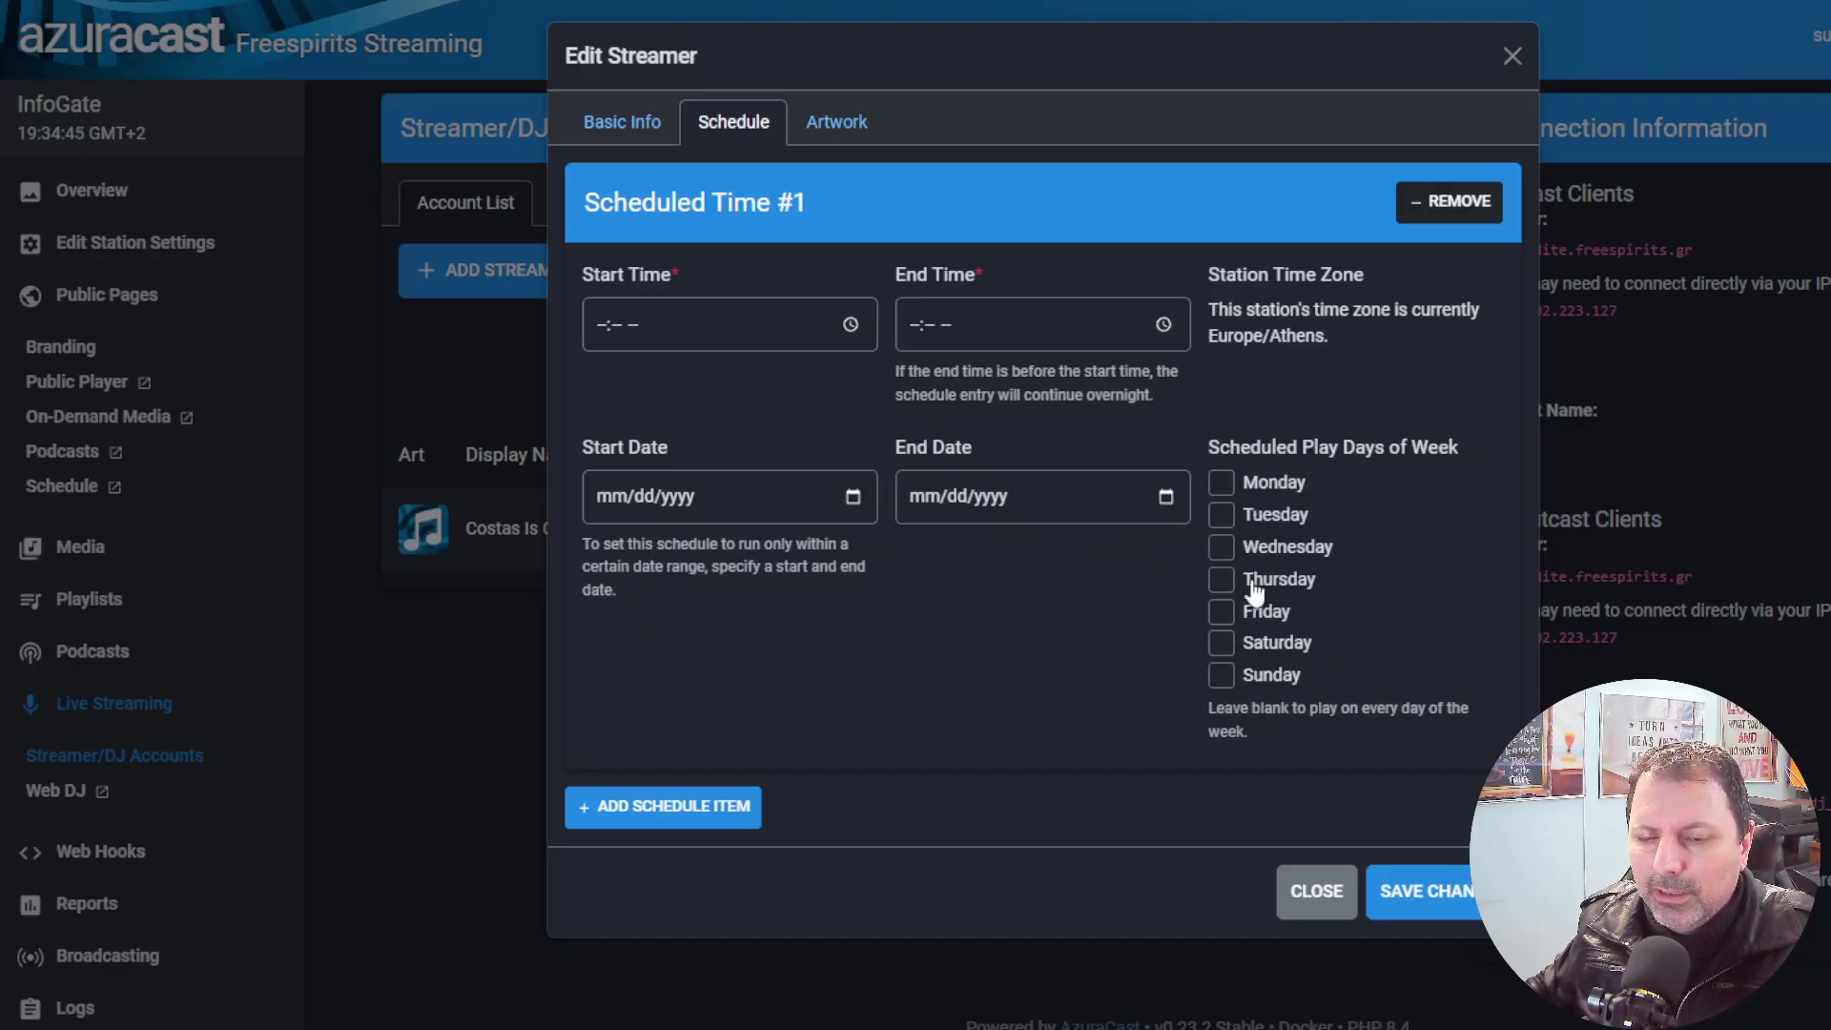
left_click(1478, 208)
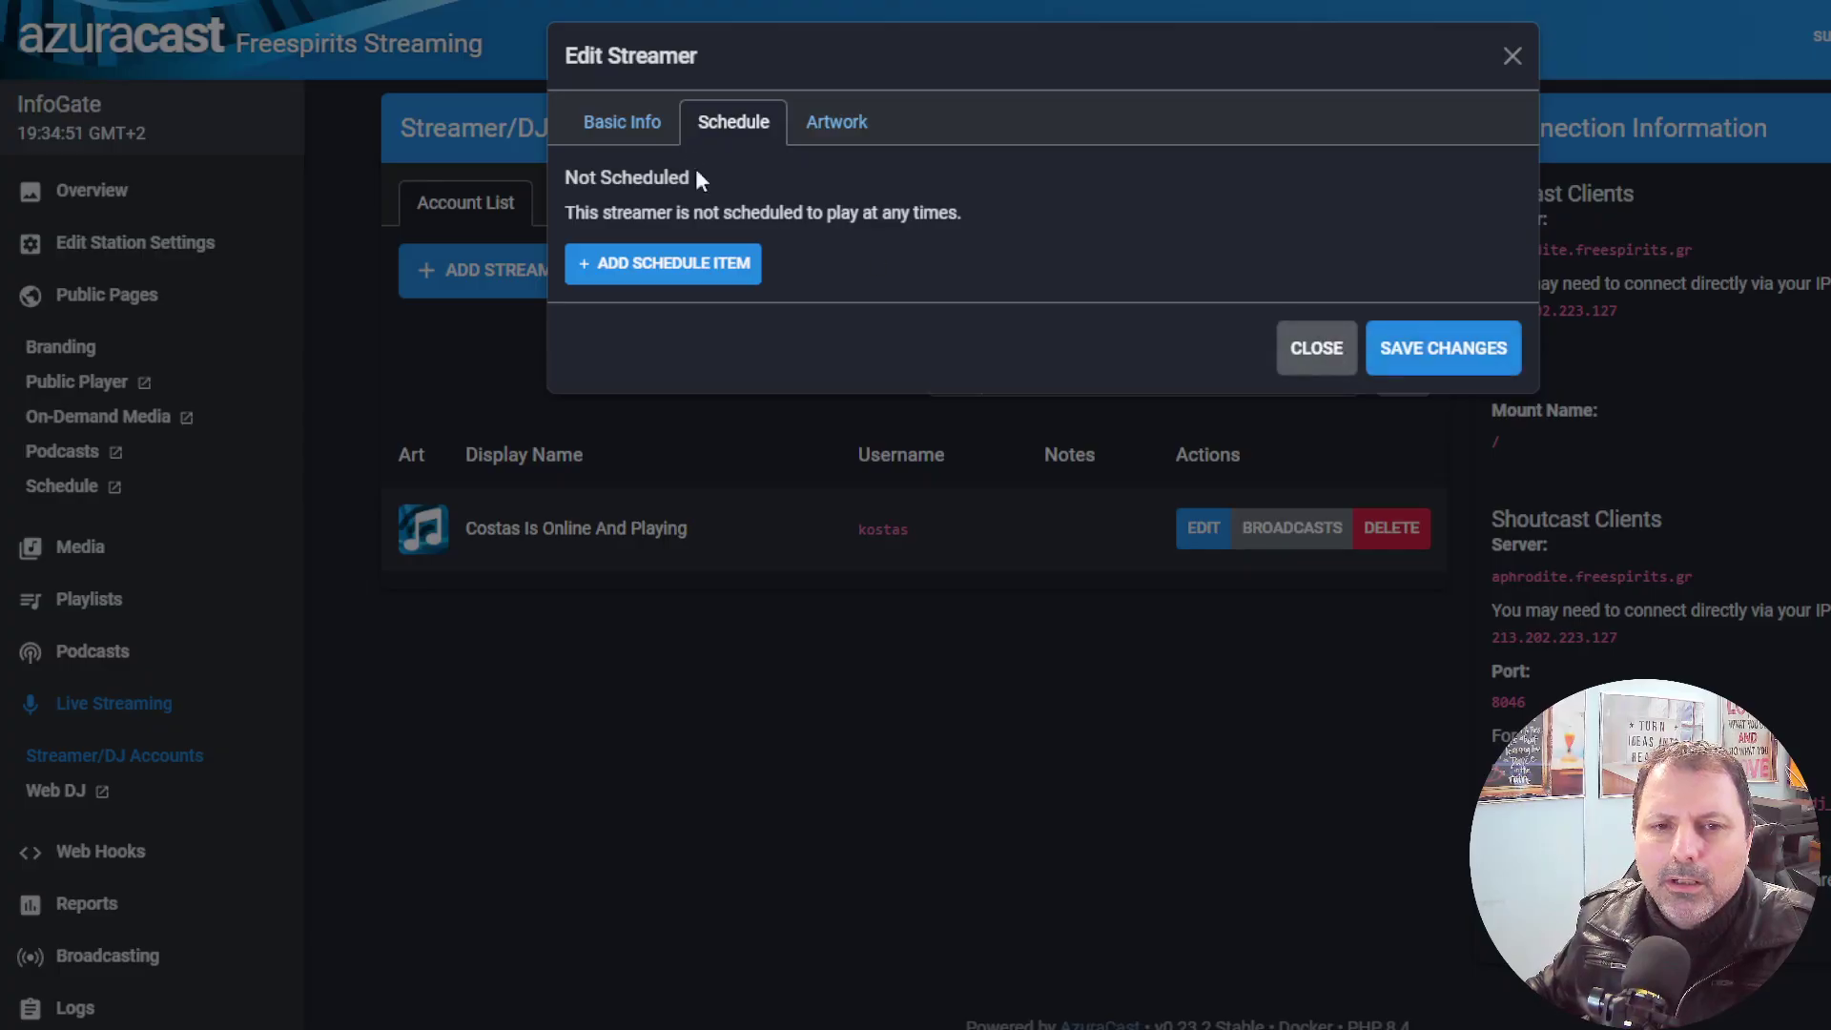
left_click(835, 133)
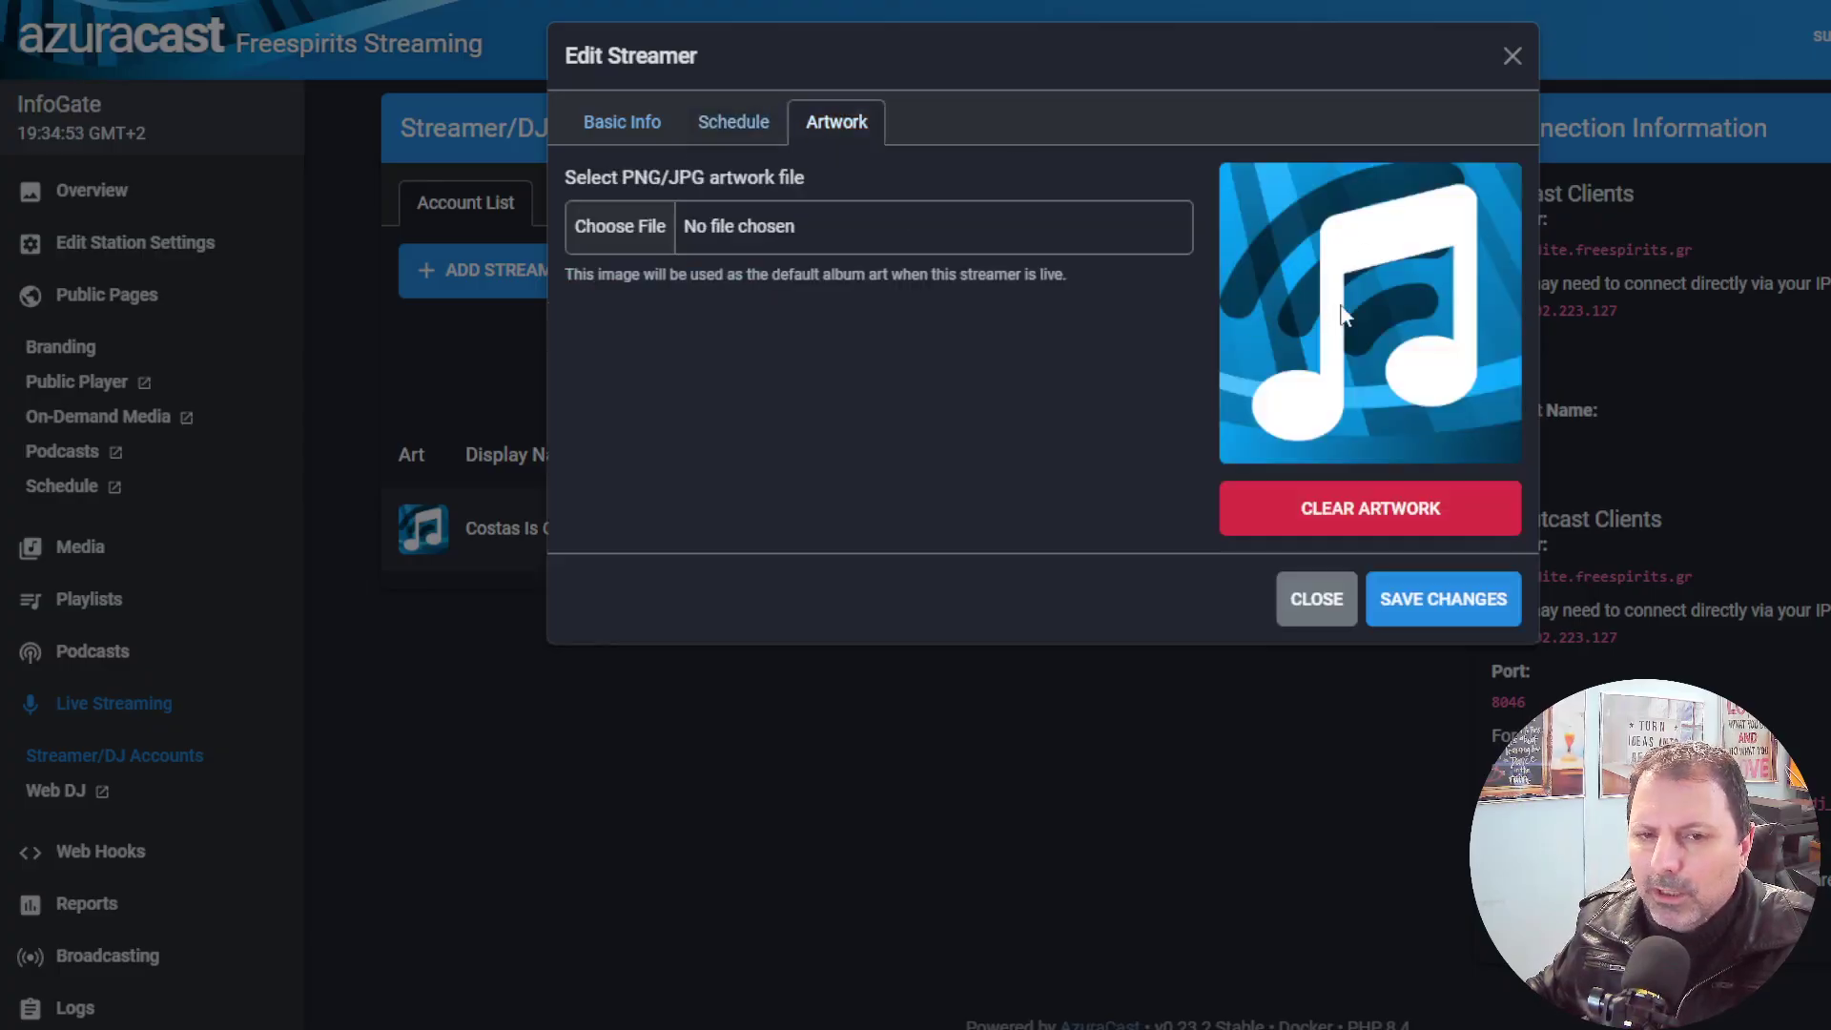
left_click(629, 126)
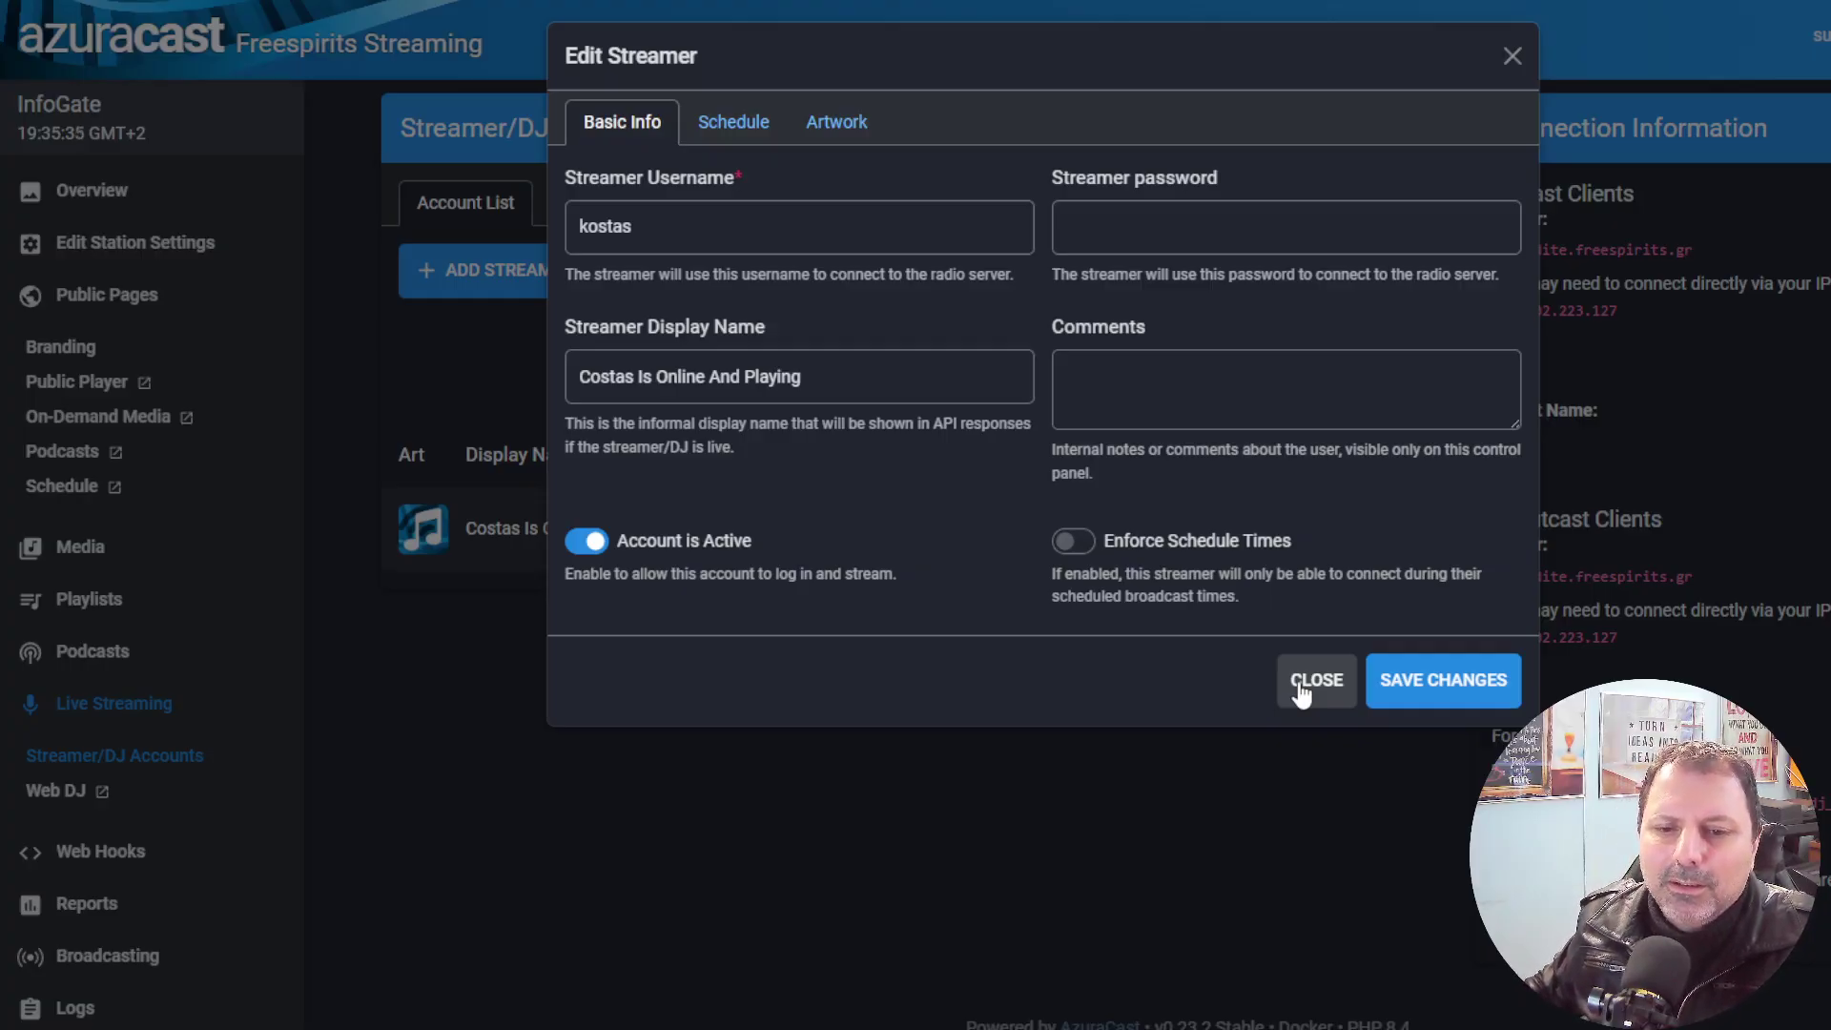
left_click(1316, 681)
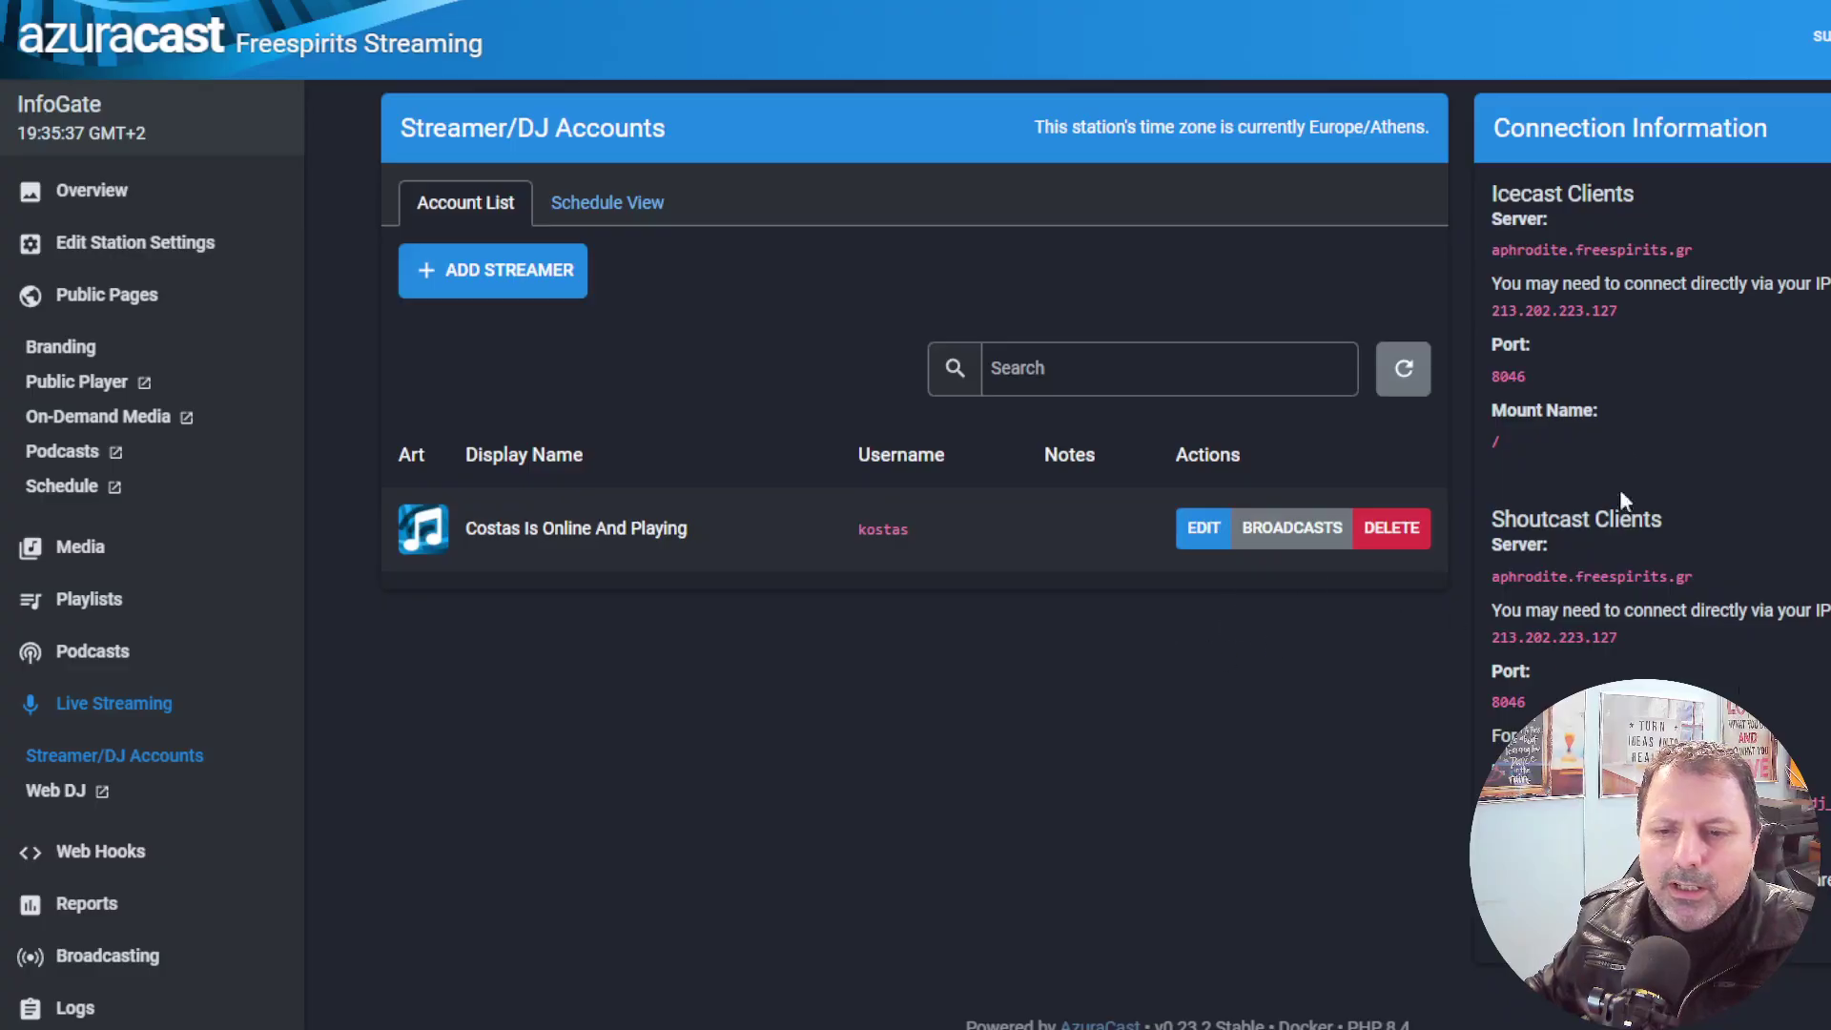
Check the Icecast client connection details, and switch to RadioBOSS to open its Broadcast settings.
left_click_drag(1492, 196, 1660, 458)
left_click(1674, 281)
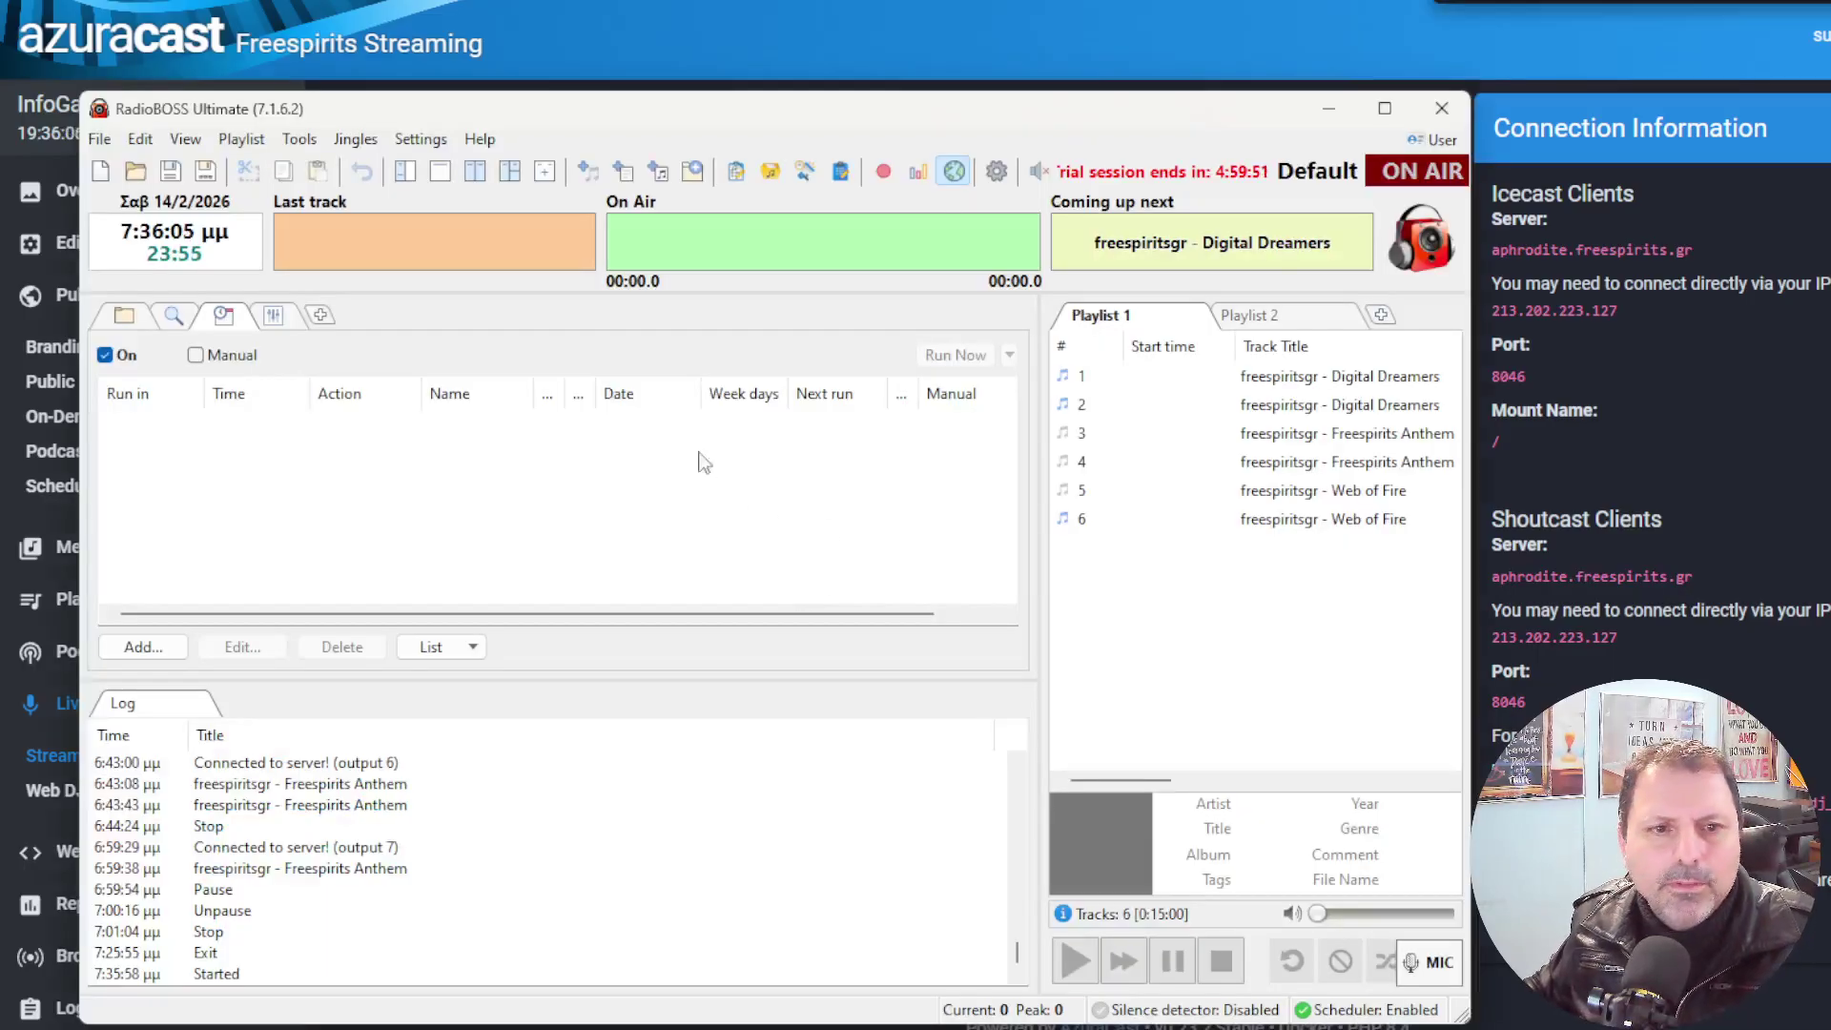
left_click(420, 141)
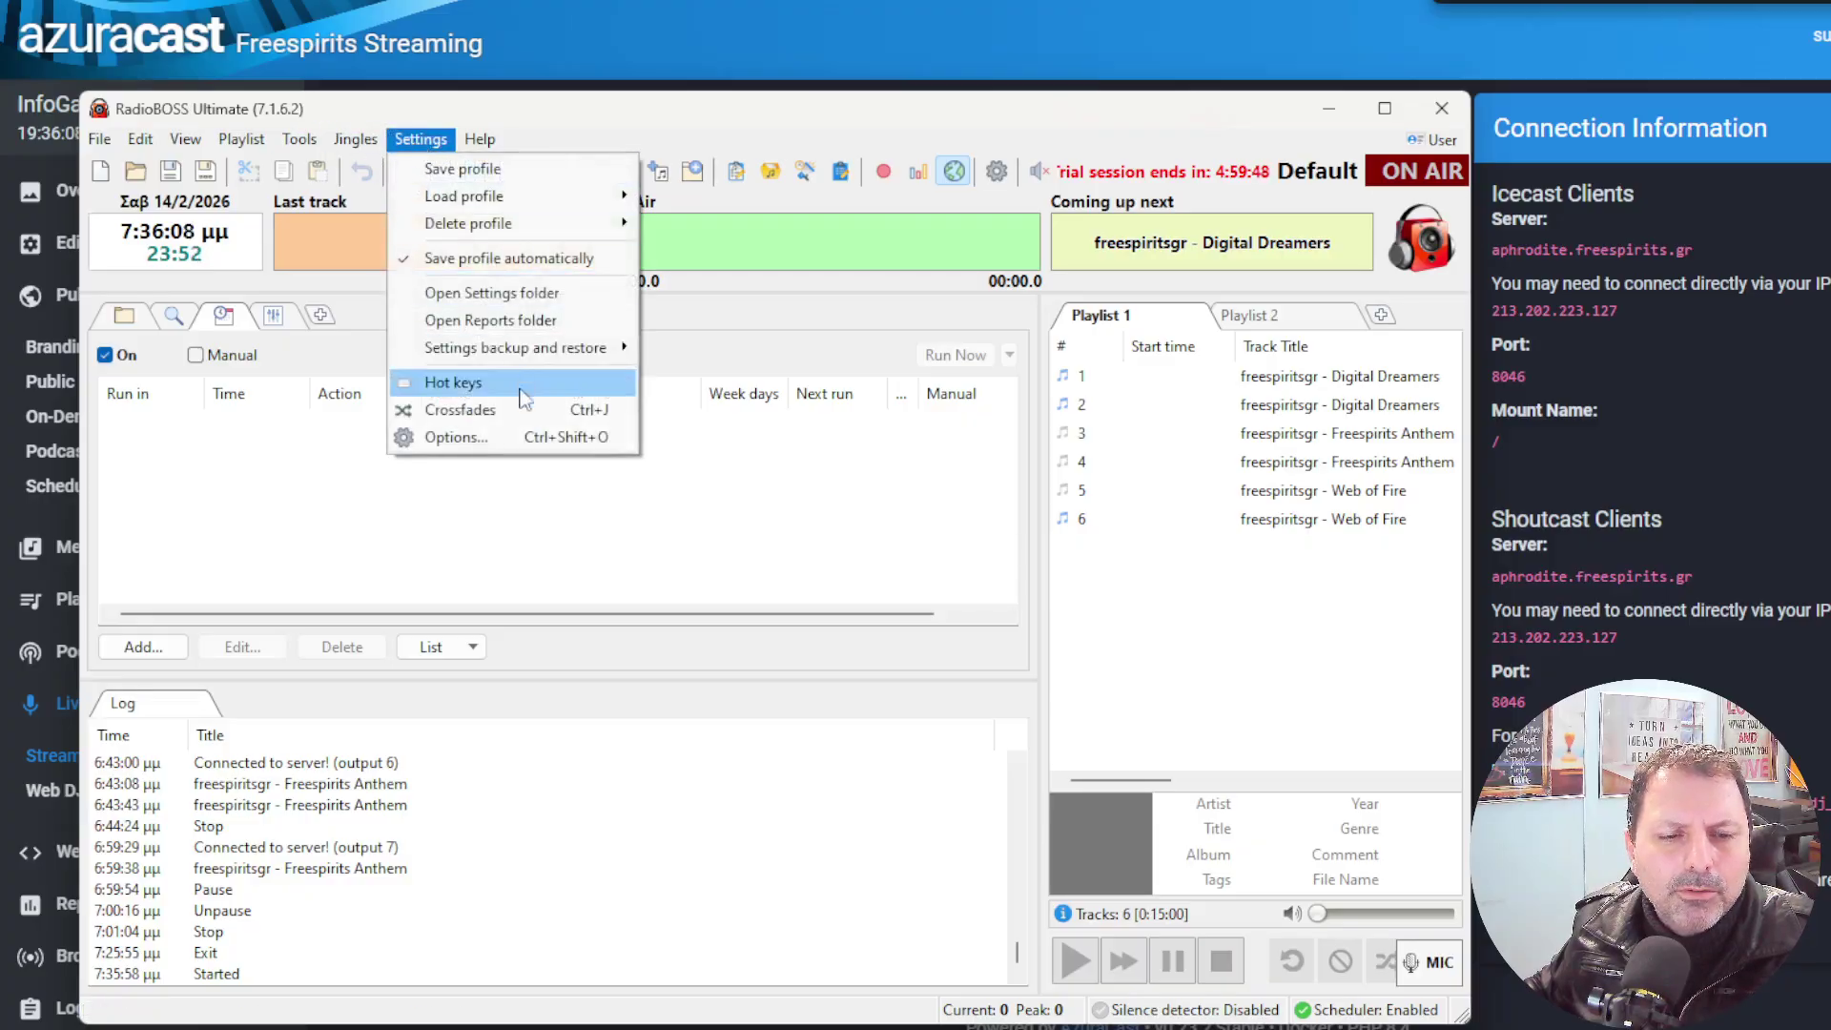
left_click(445, 437)
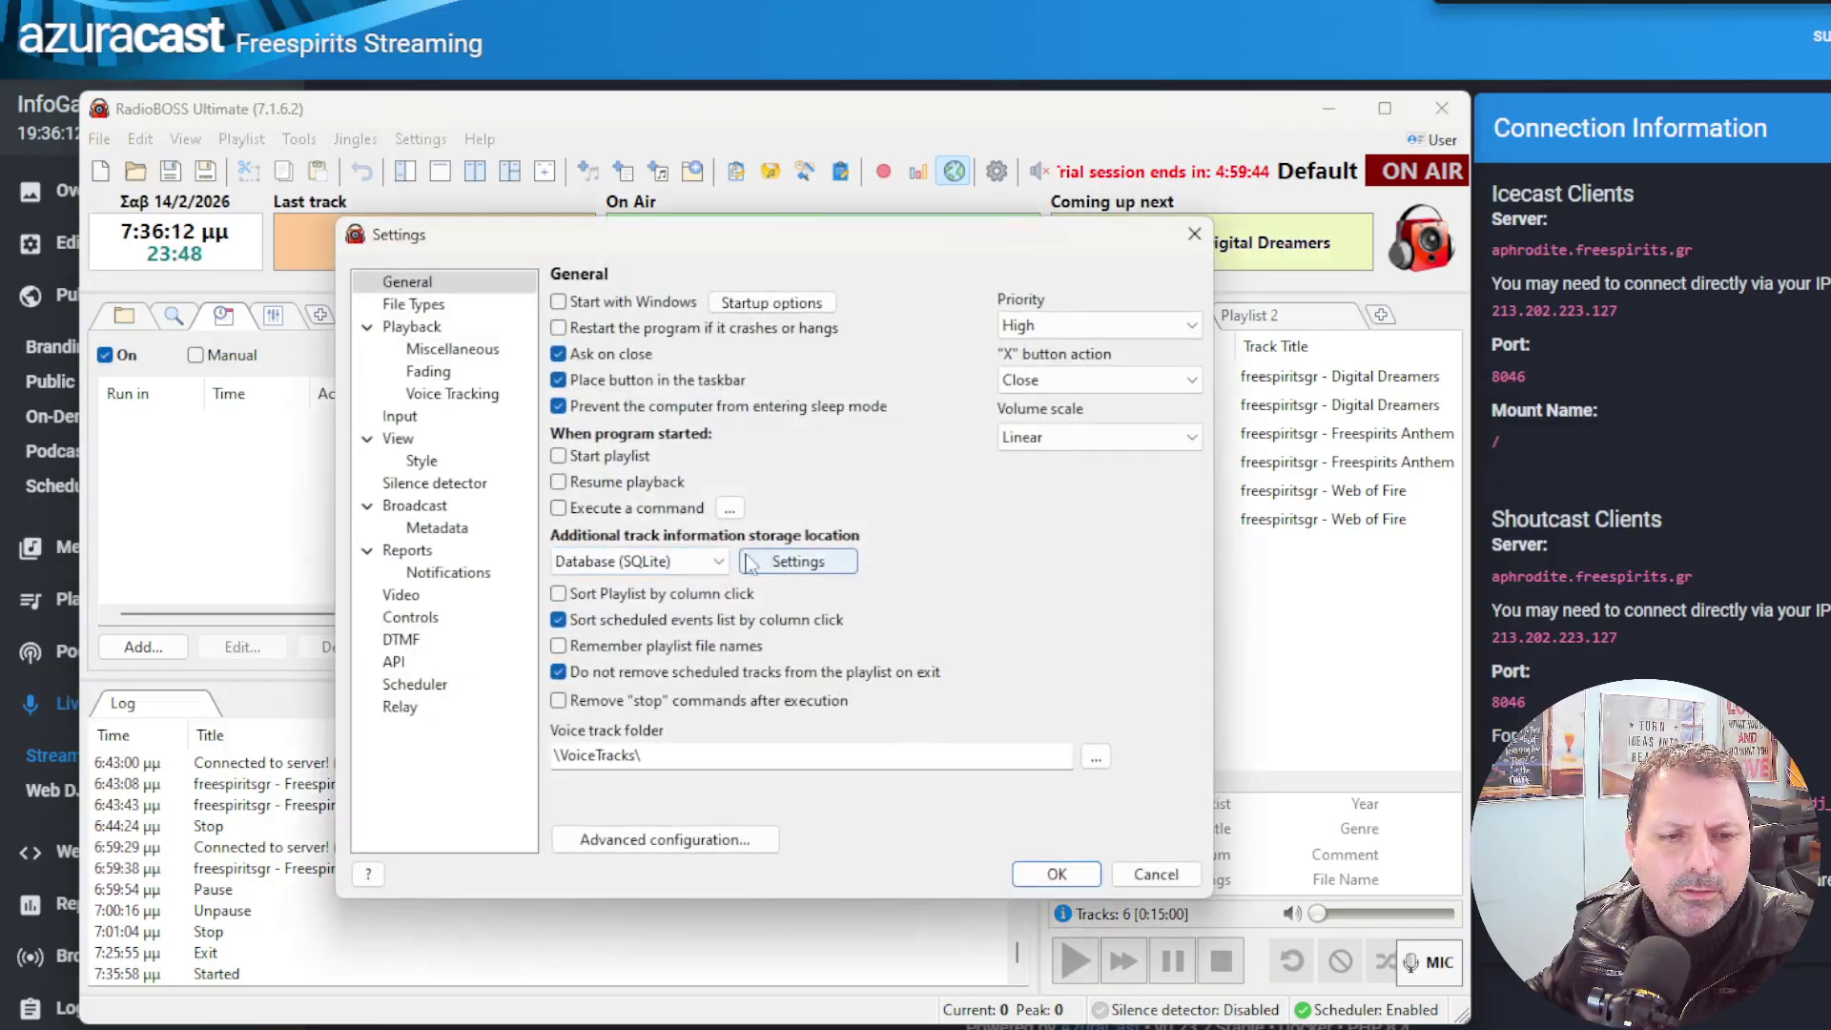
left_click(417, 506)
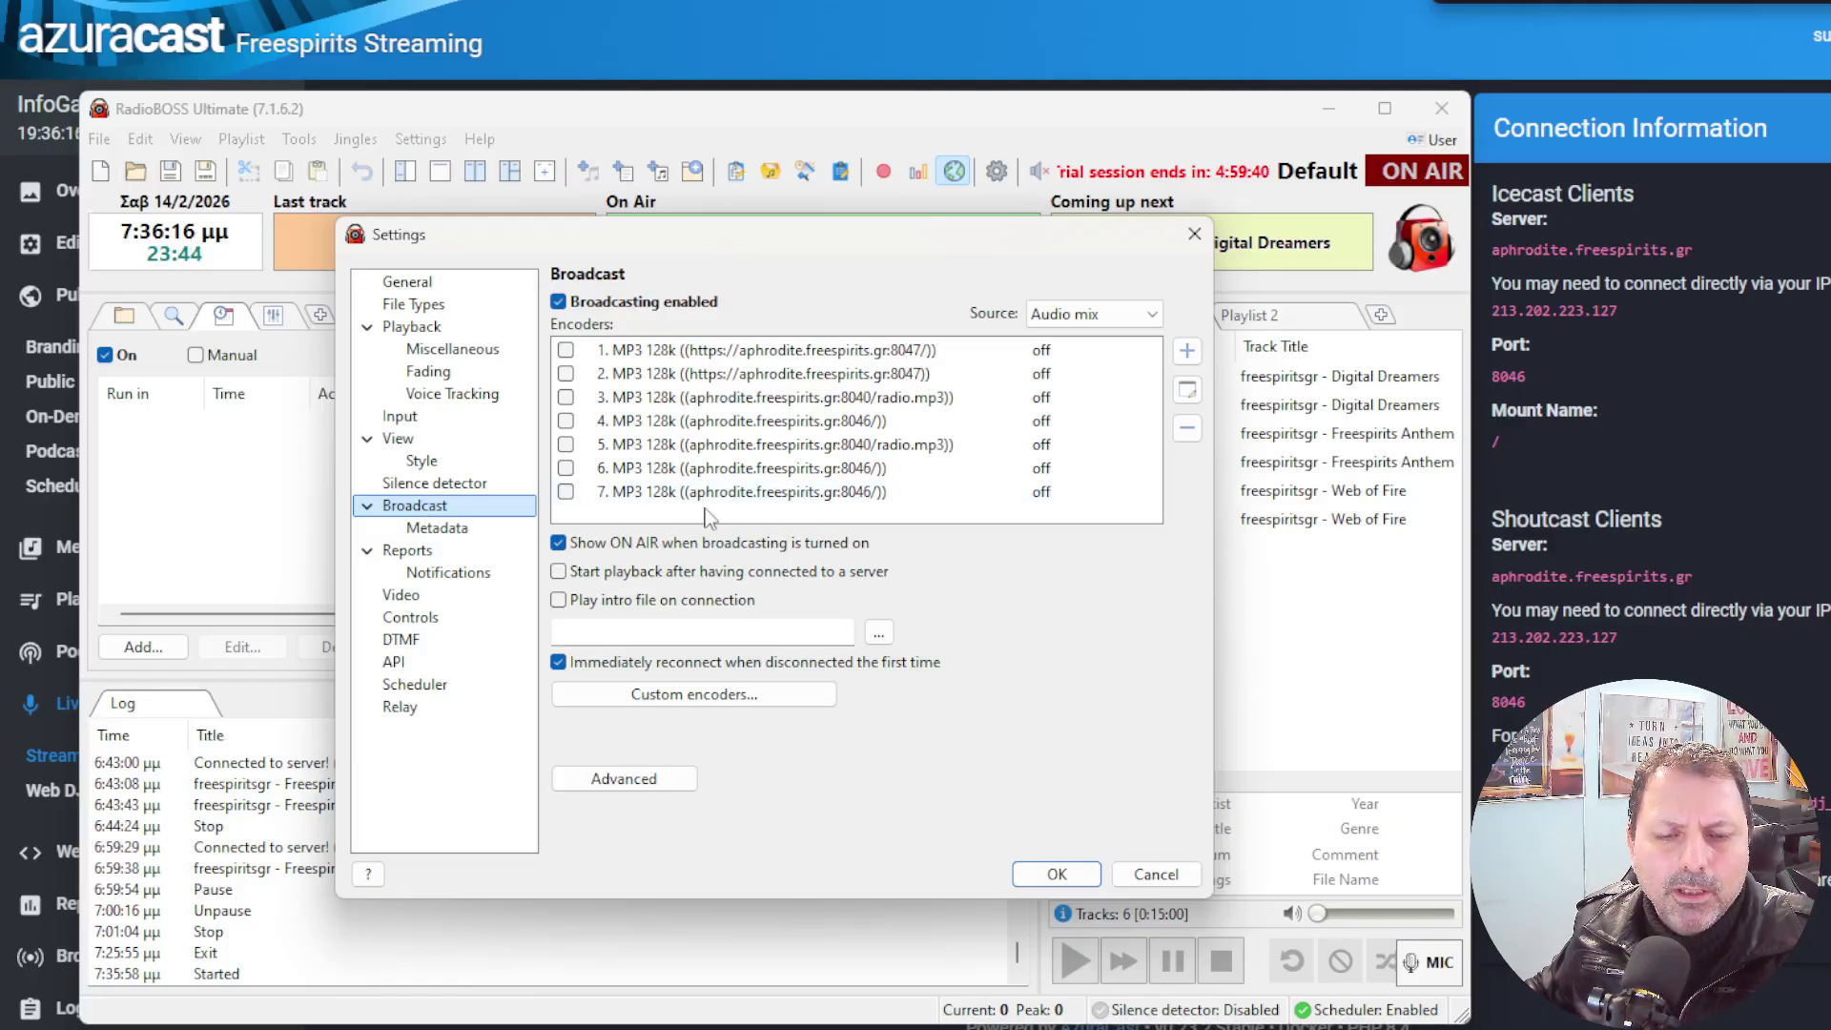
Add a new broadcast encoder using the configuration wizard, with Icecast as the server type.
left_click(1187, 352)
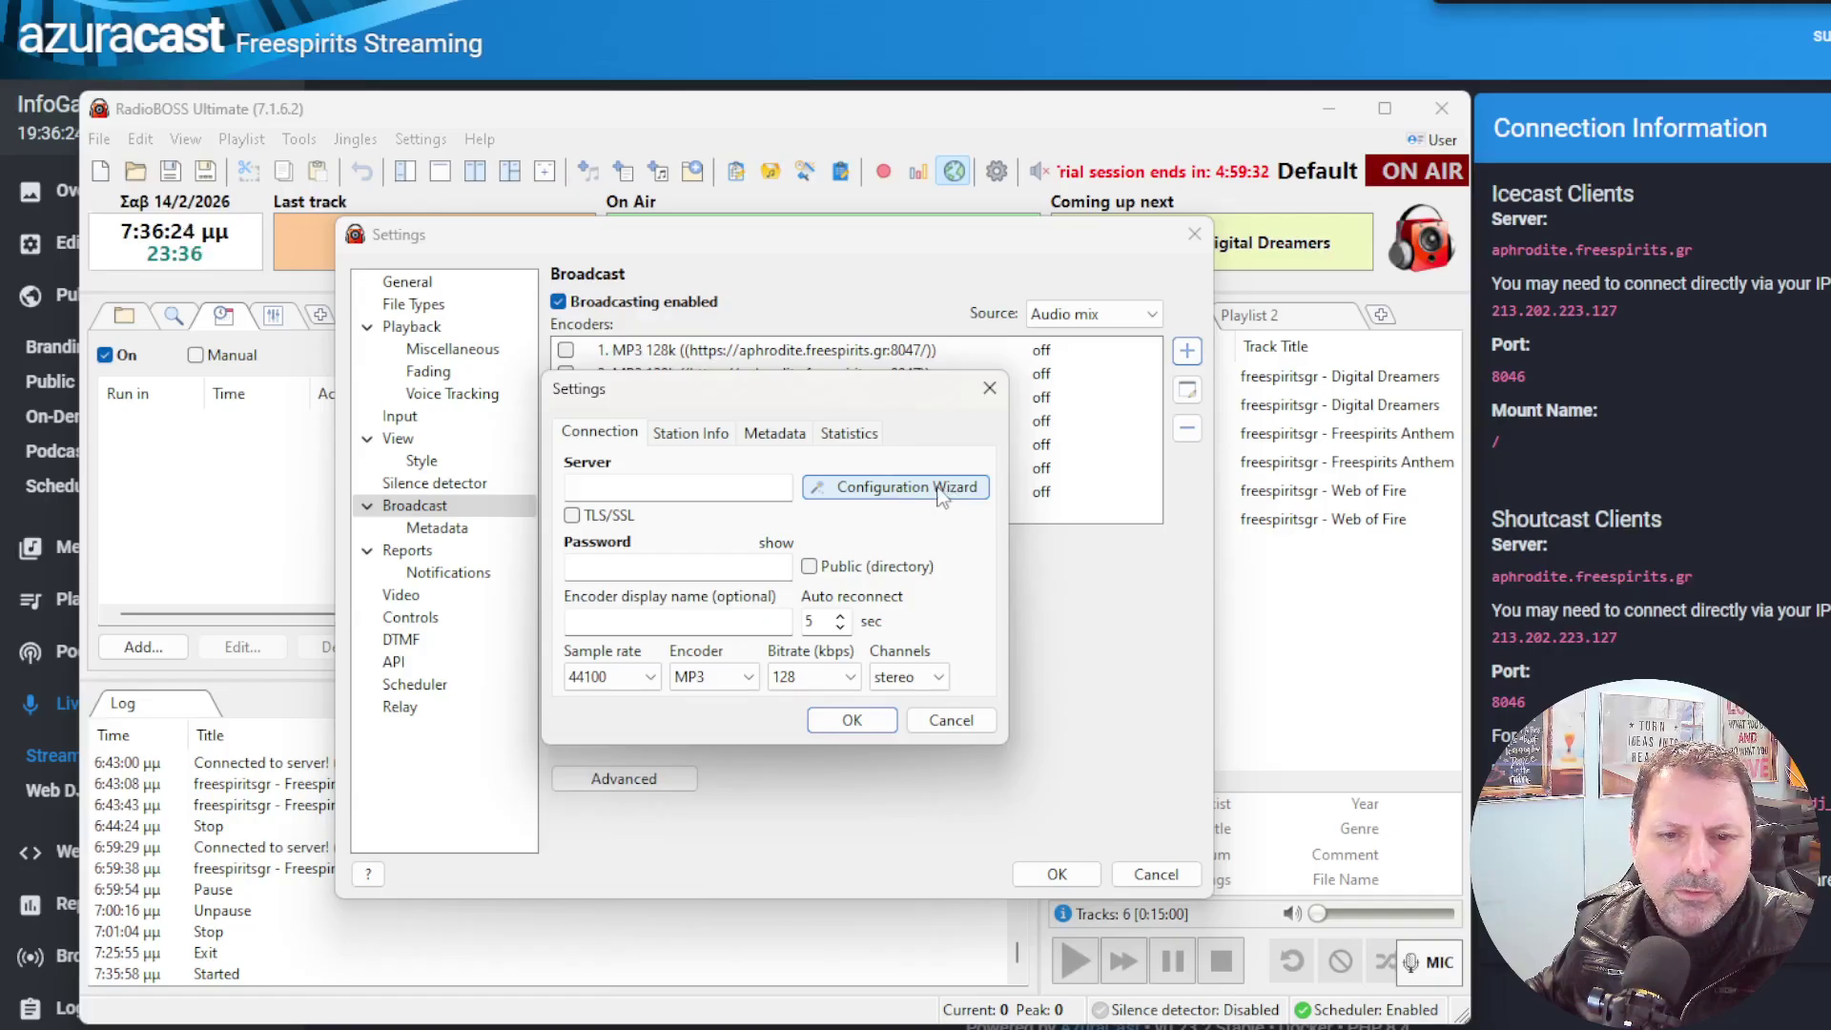
left_click(906, 496)
left_click(589, 513)
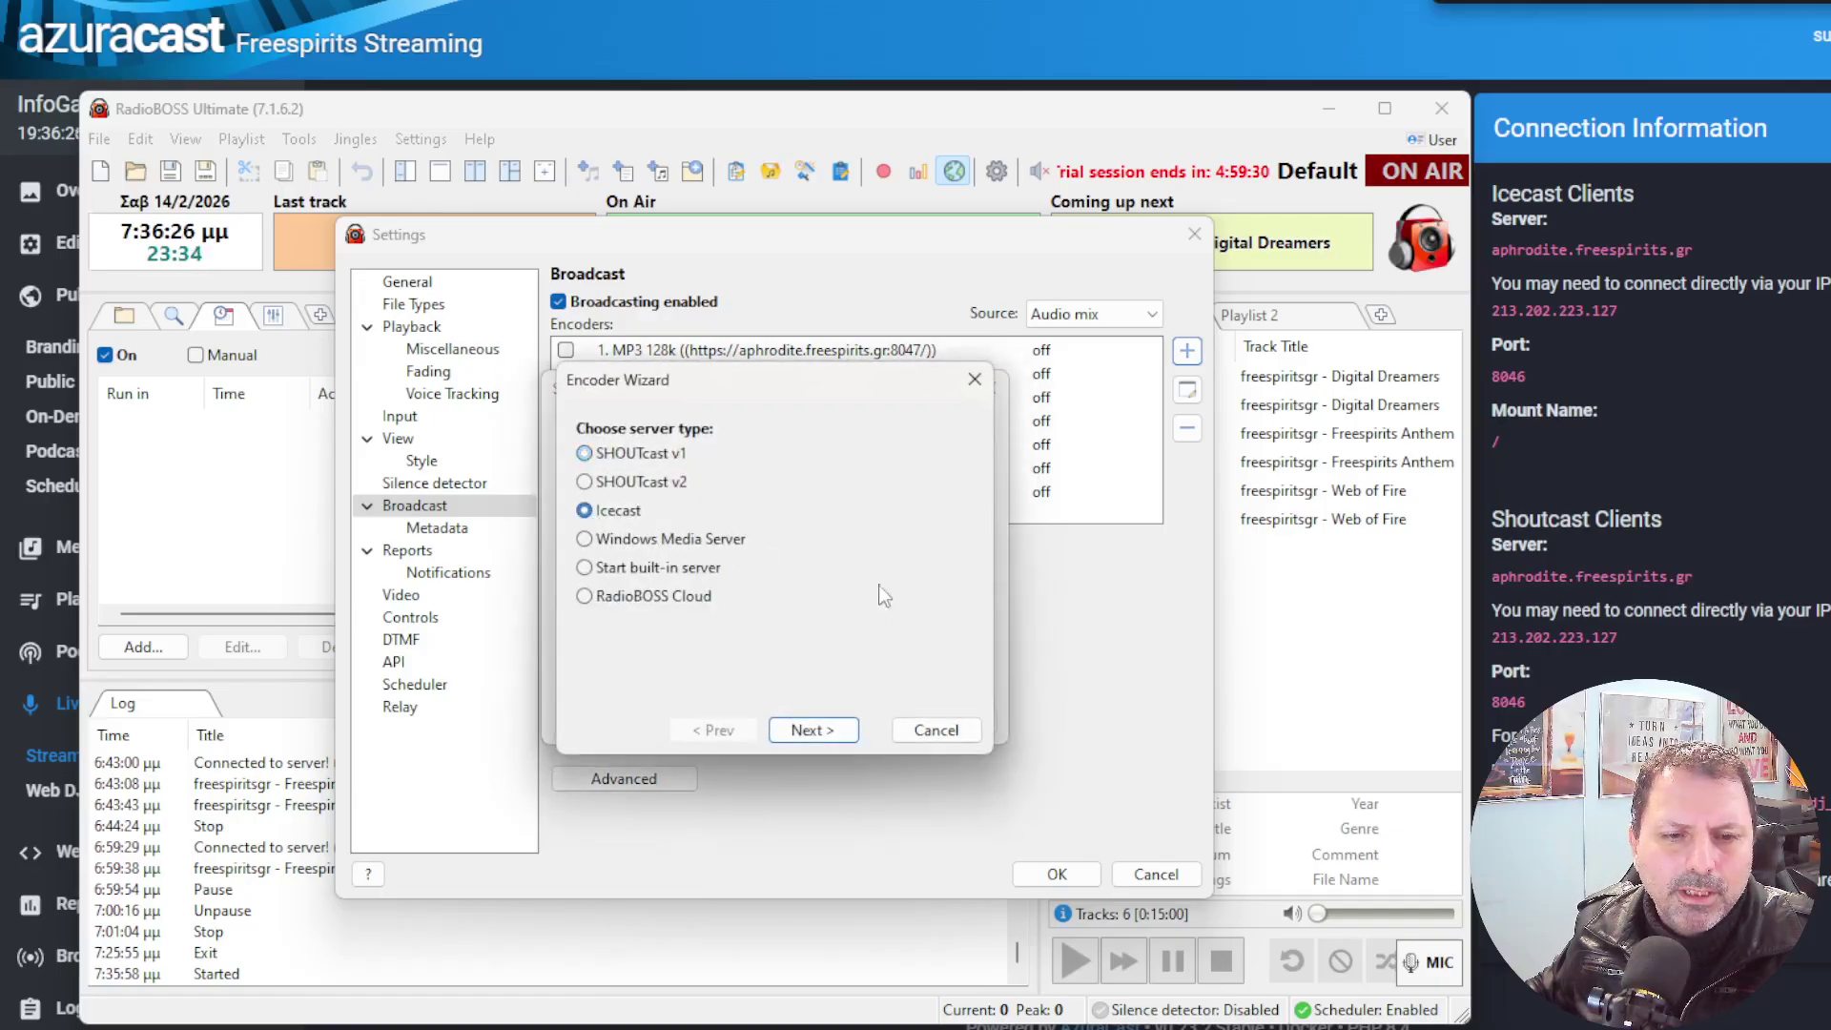
left_click(843, 734)
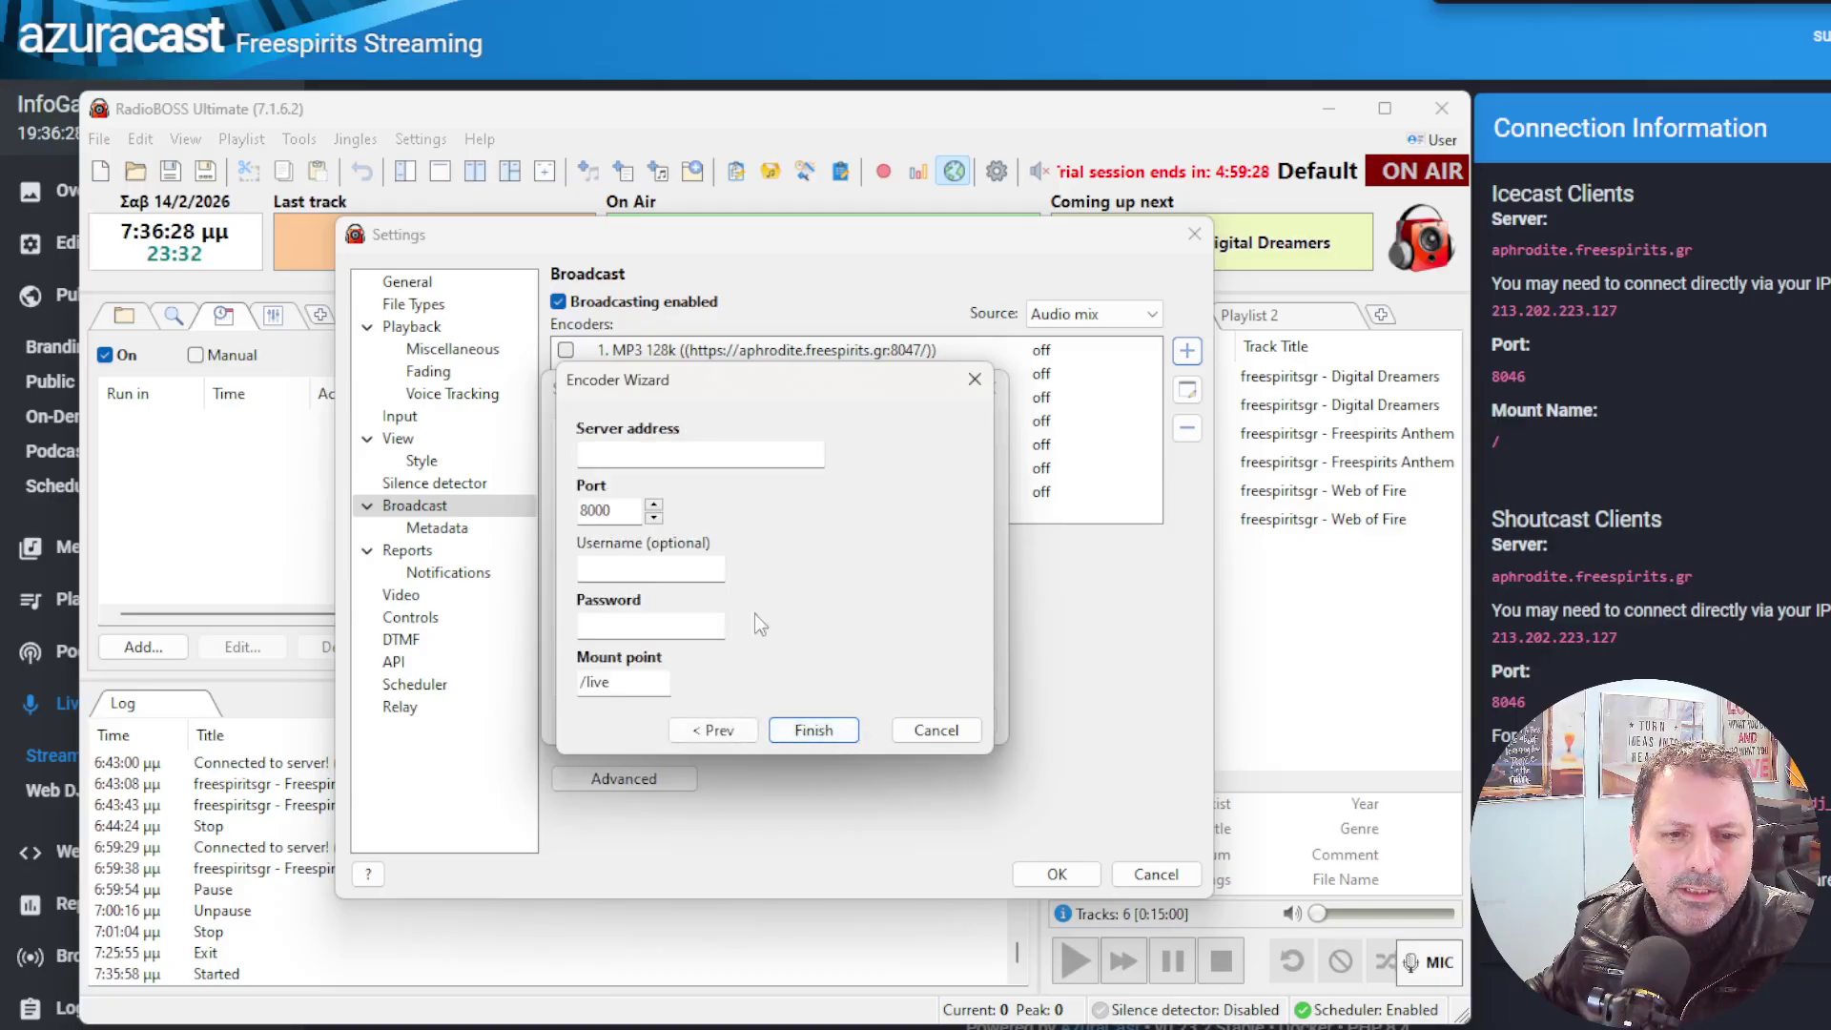
Set the encoder's server address to aphrodite.freespirits.gr.
left_click(666, 456)
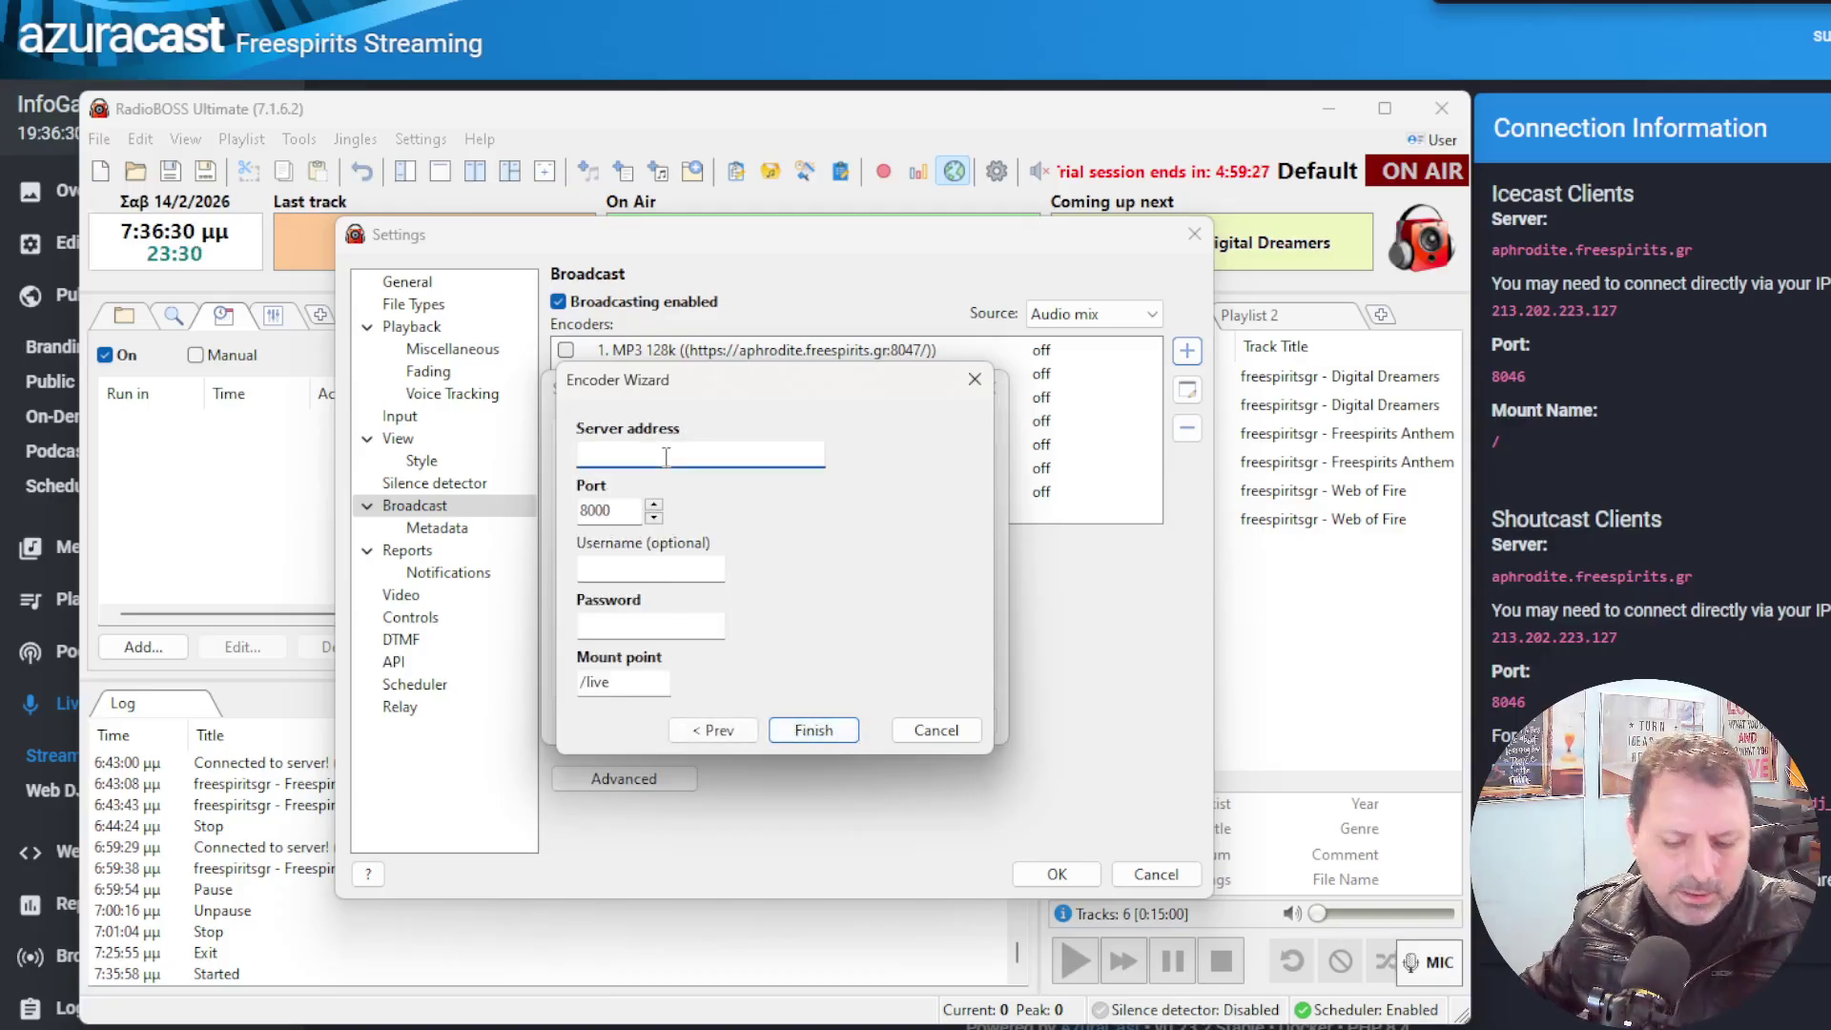
type("ap")
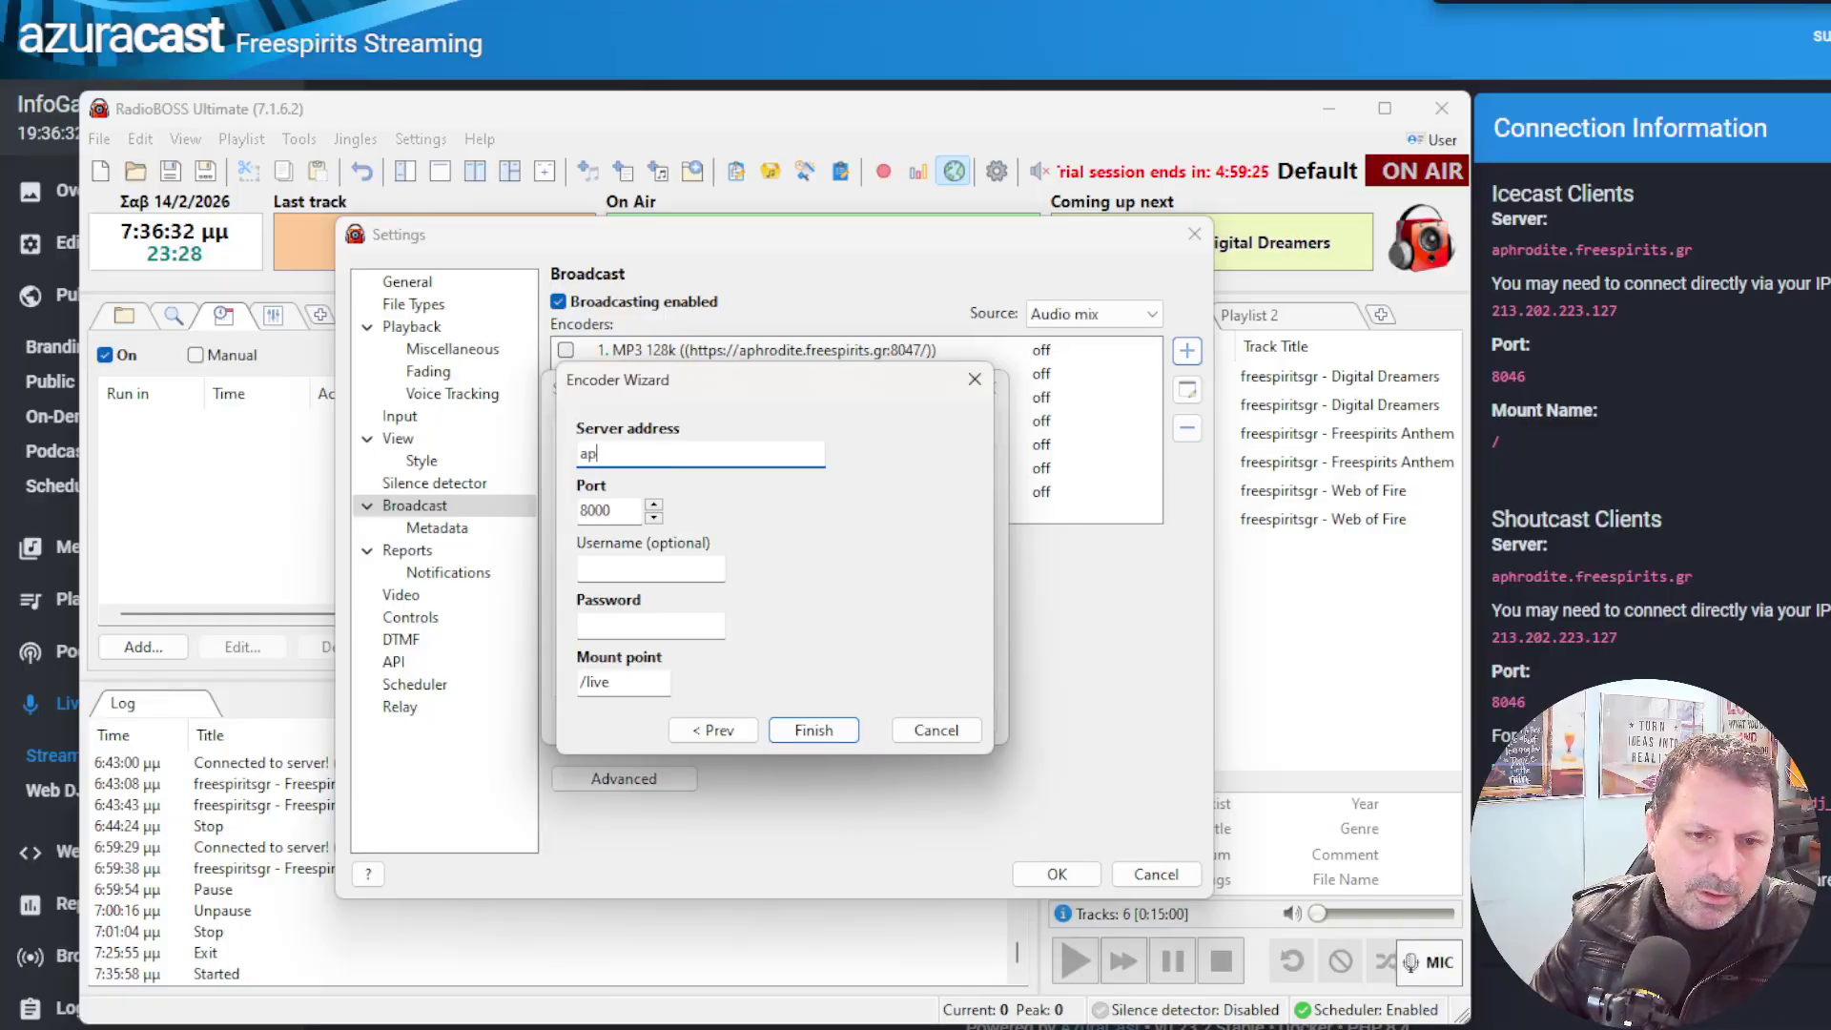
type("hrod")
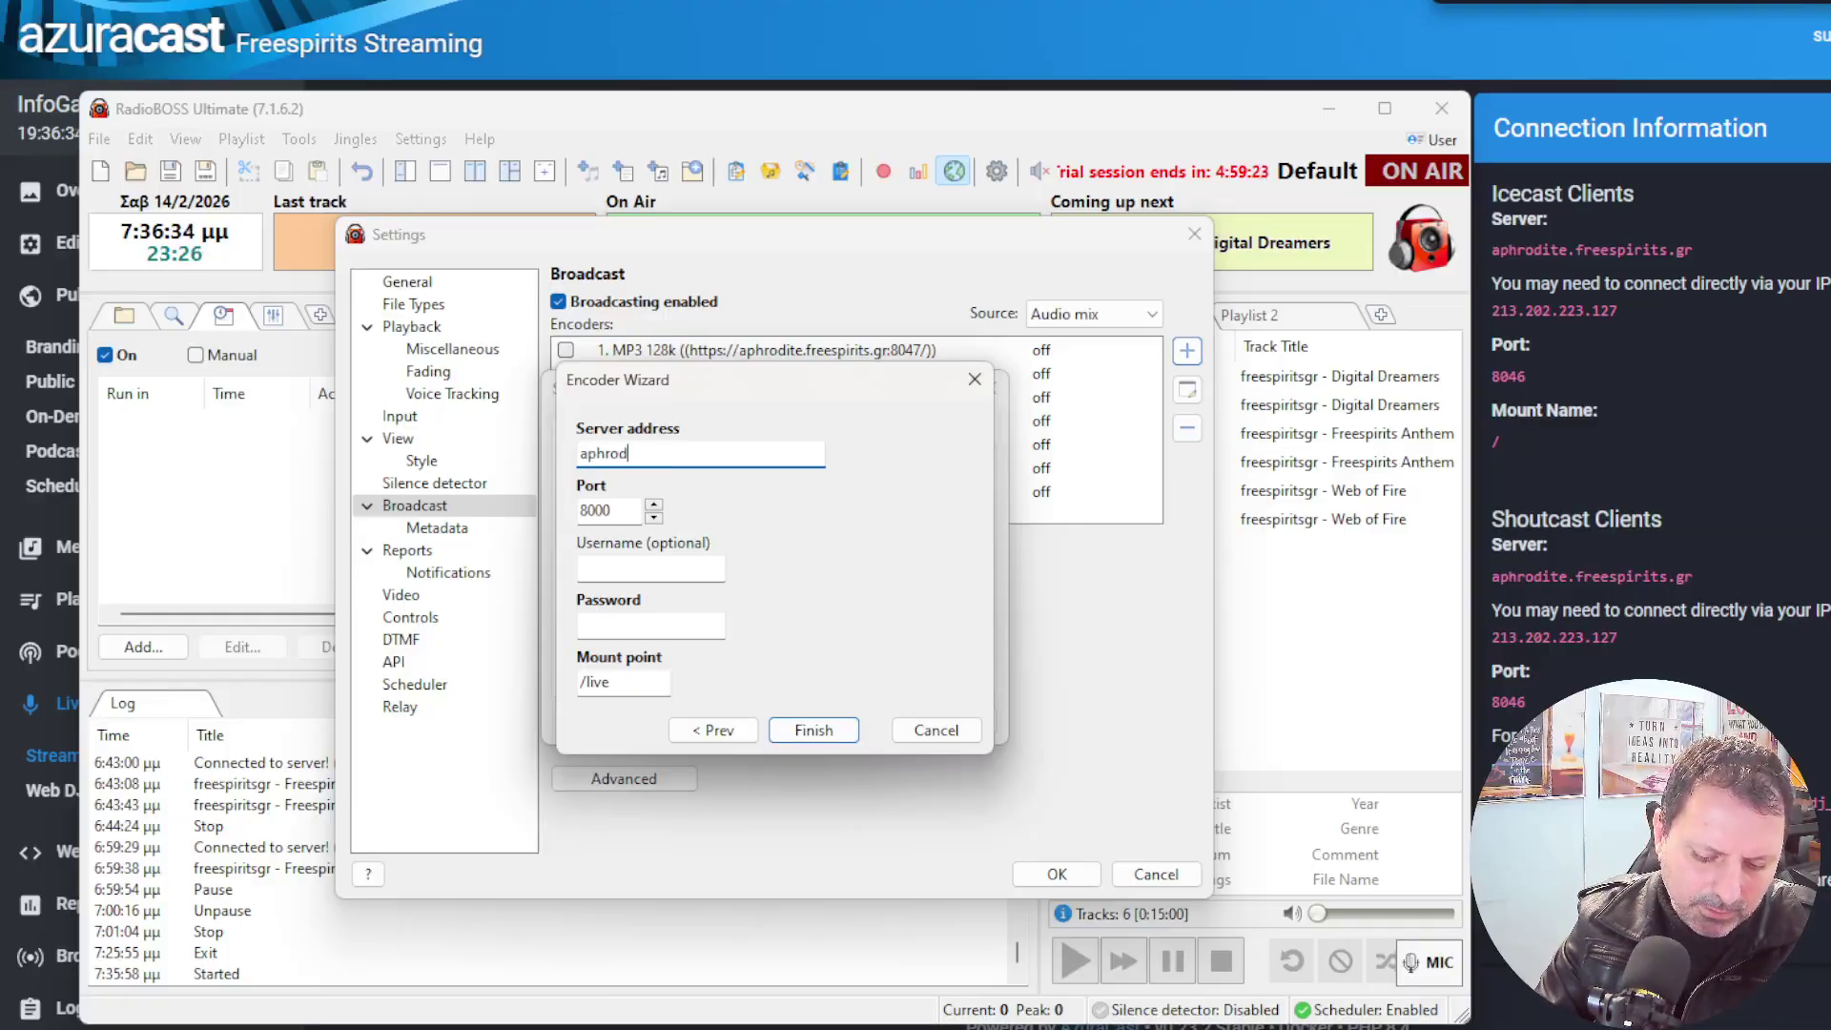
type("ite.")
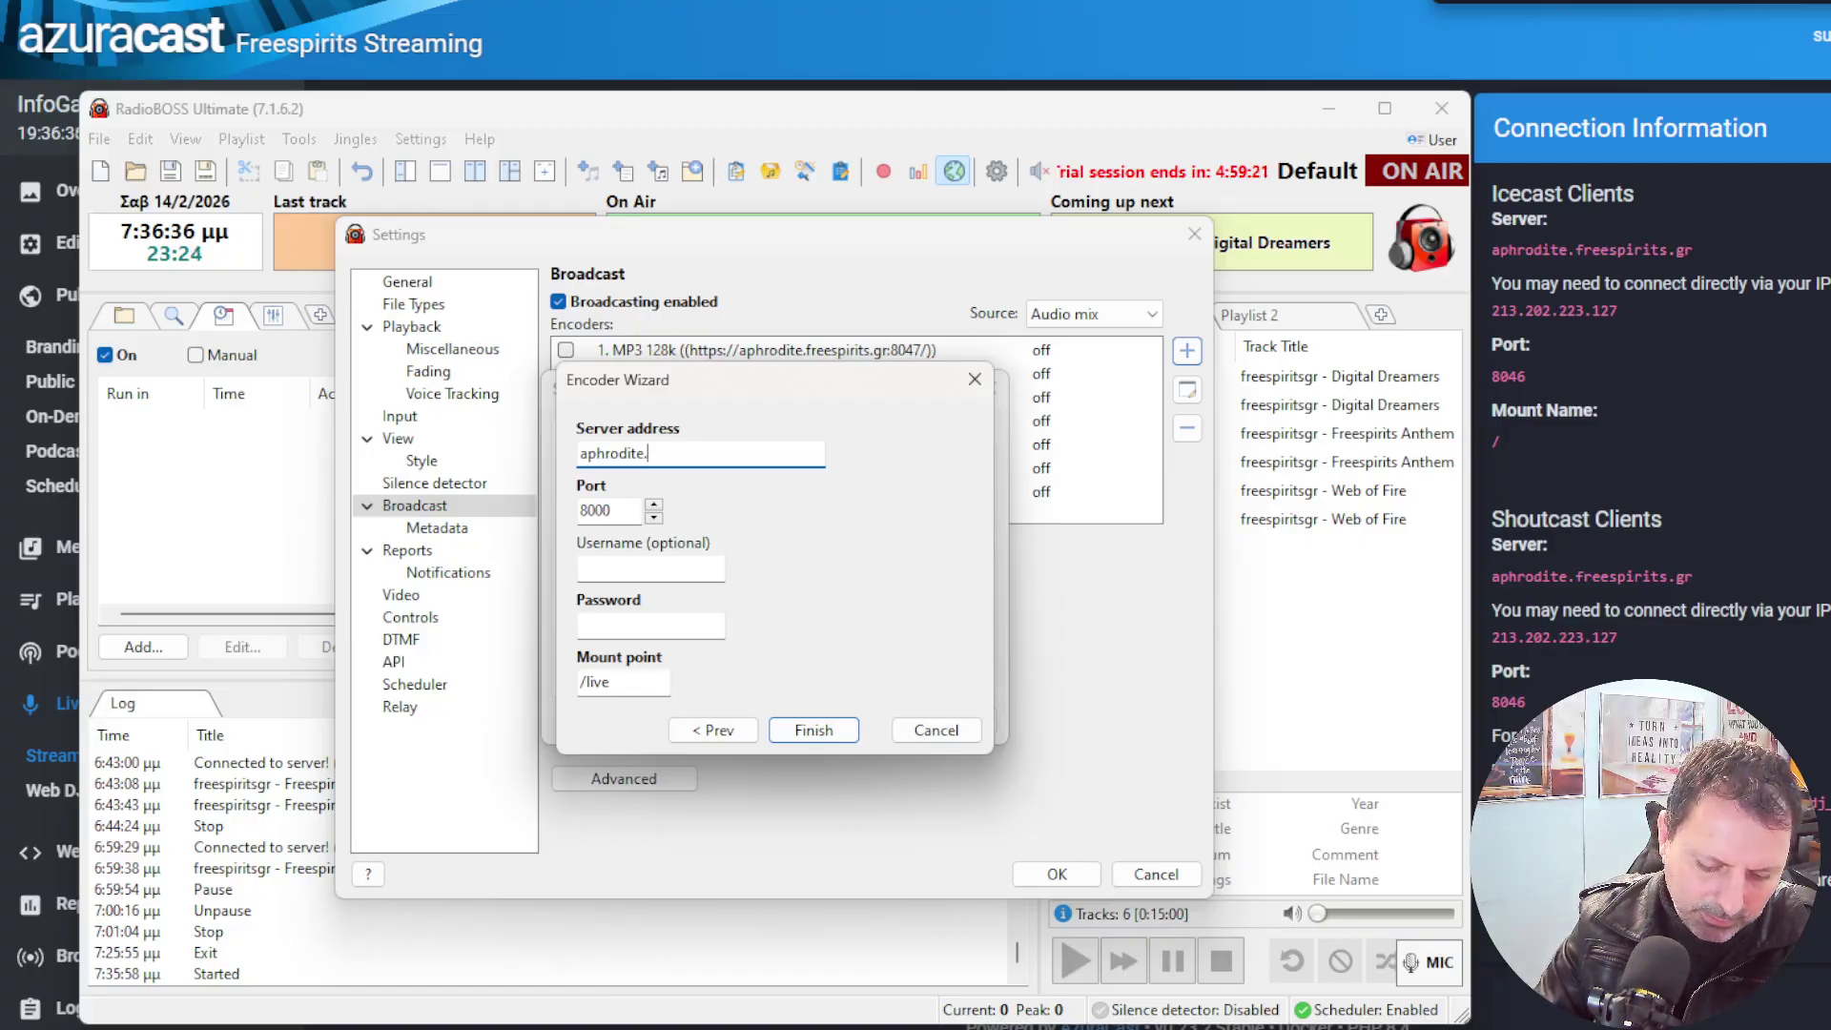
type("frees")
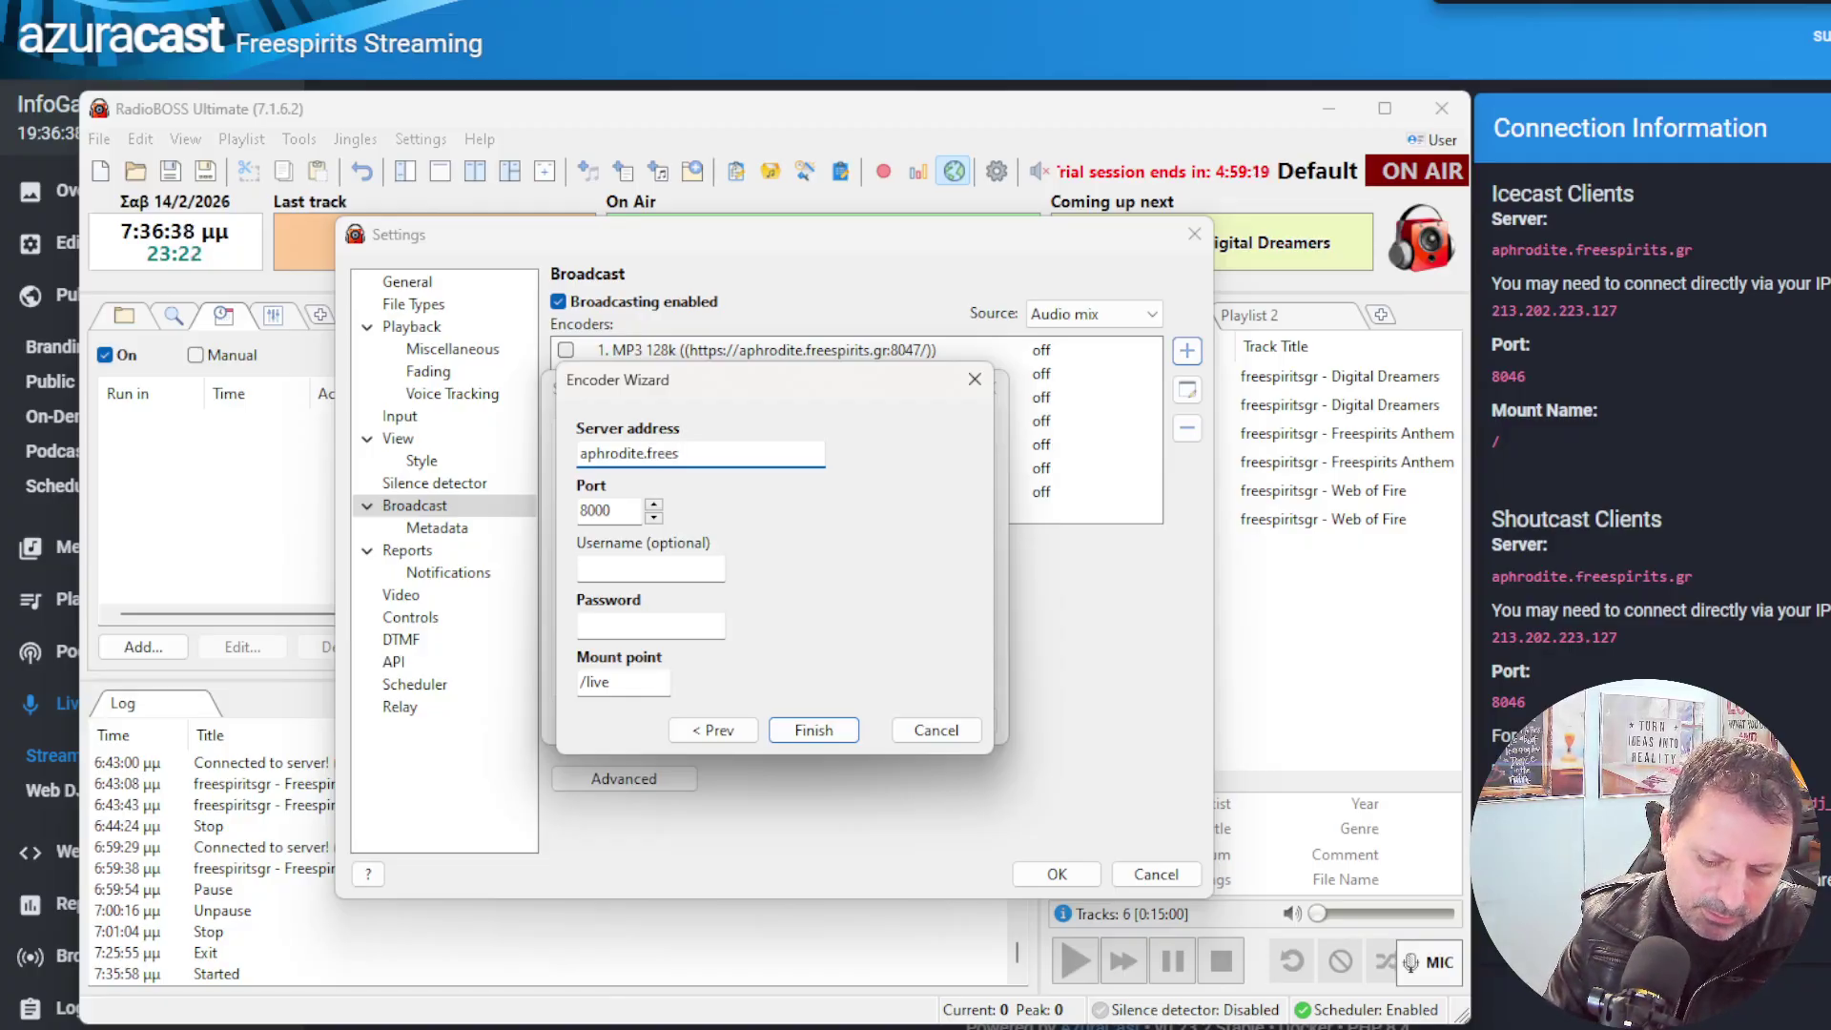
type("pirits.")
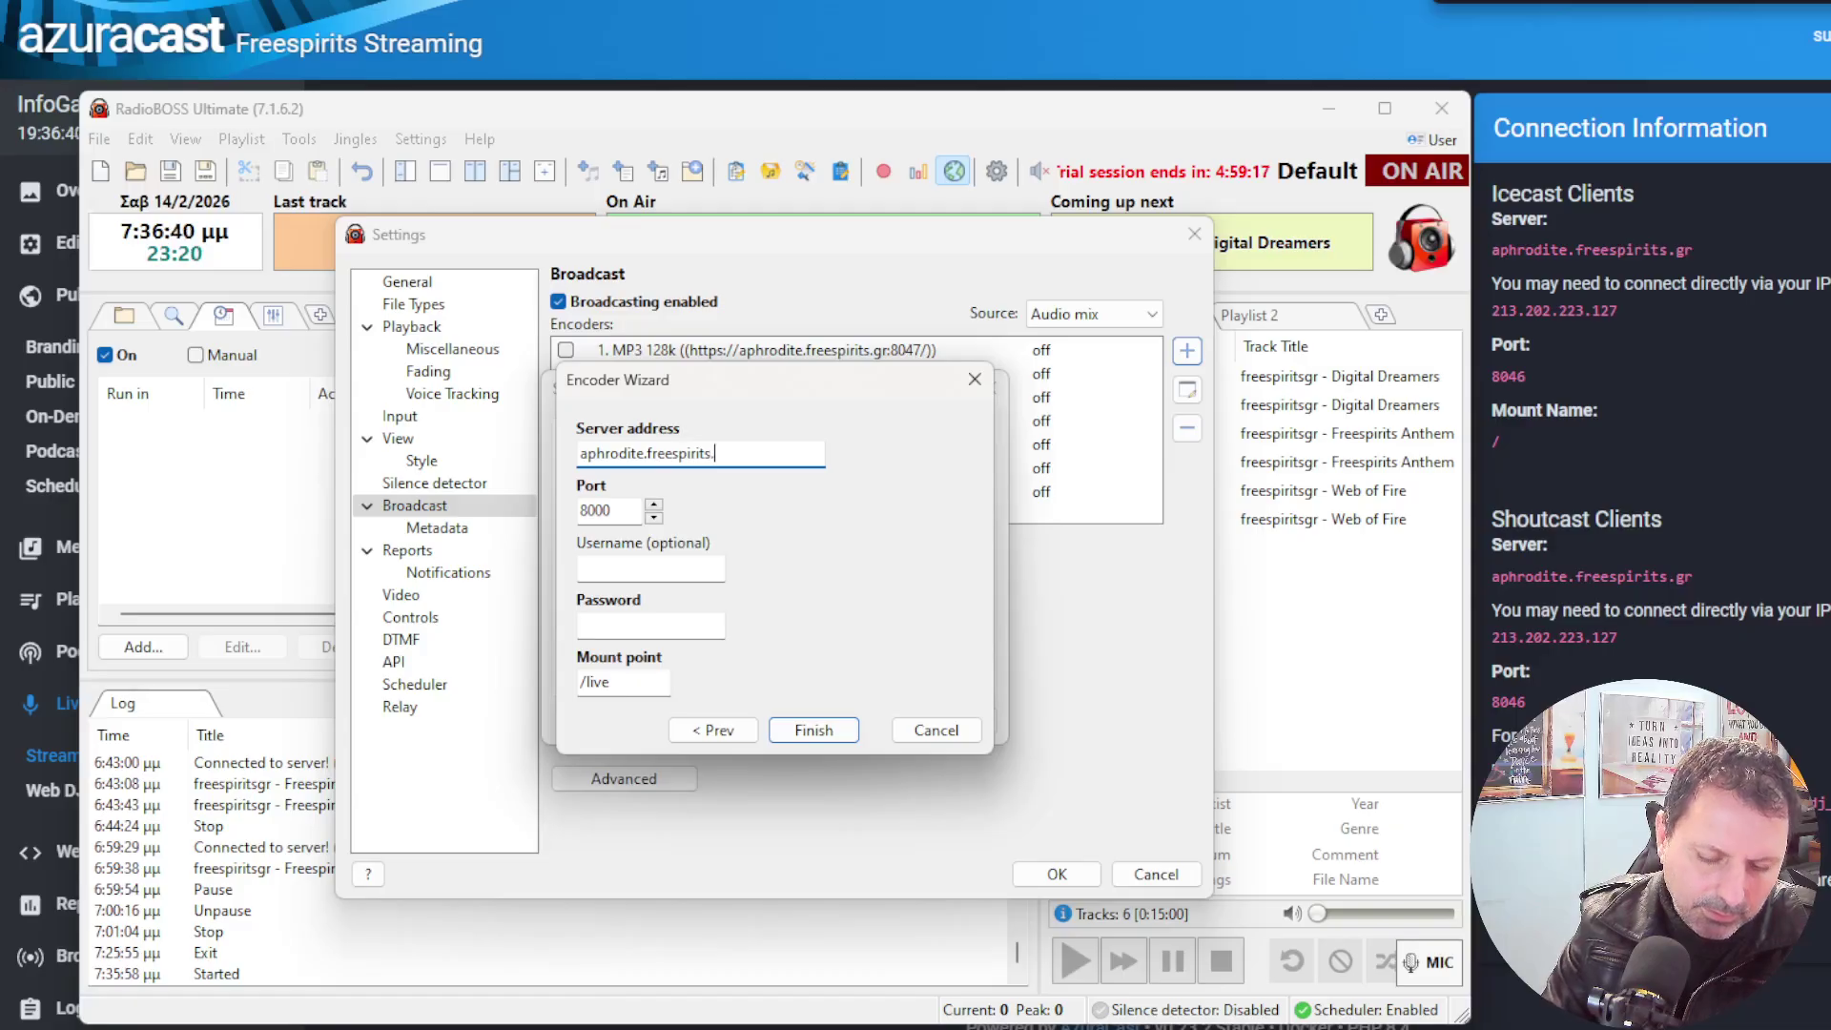
type("gr")
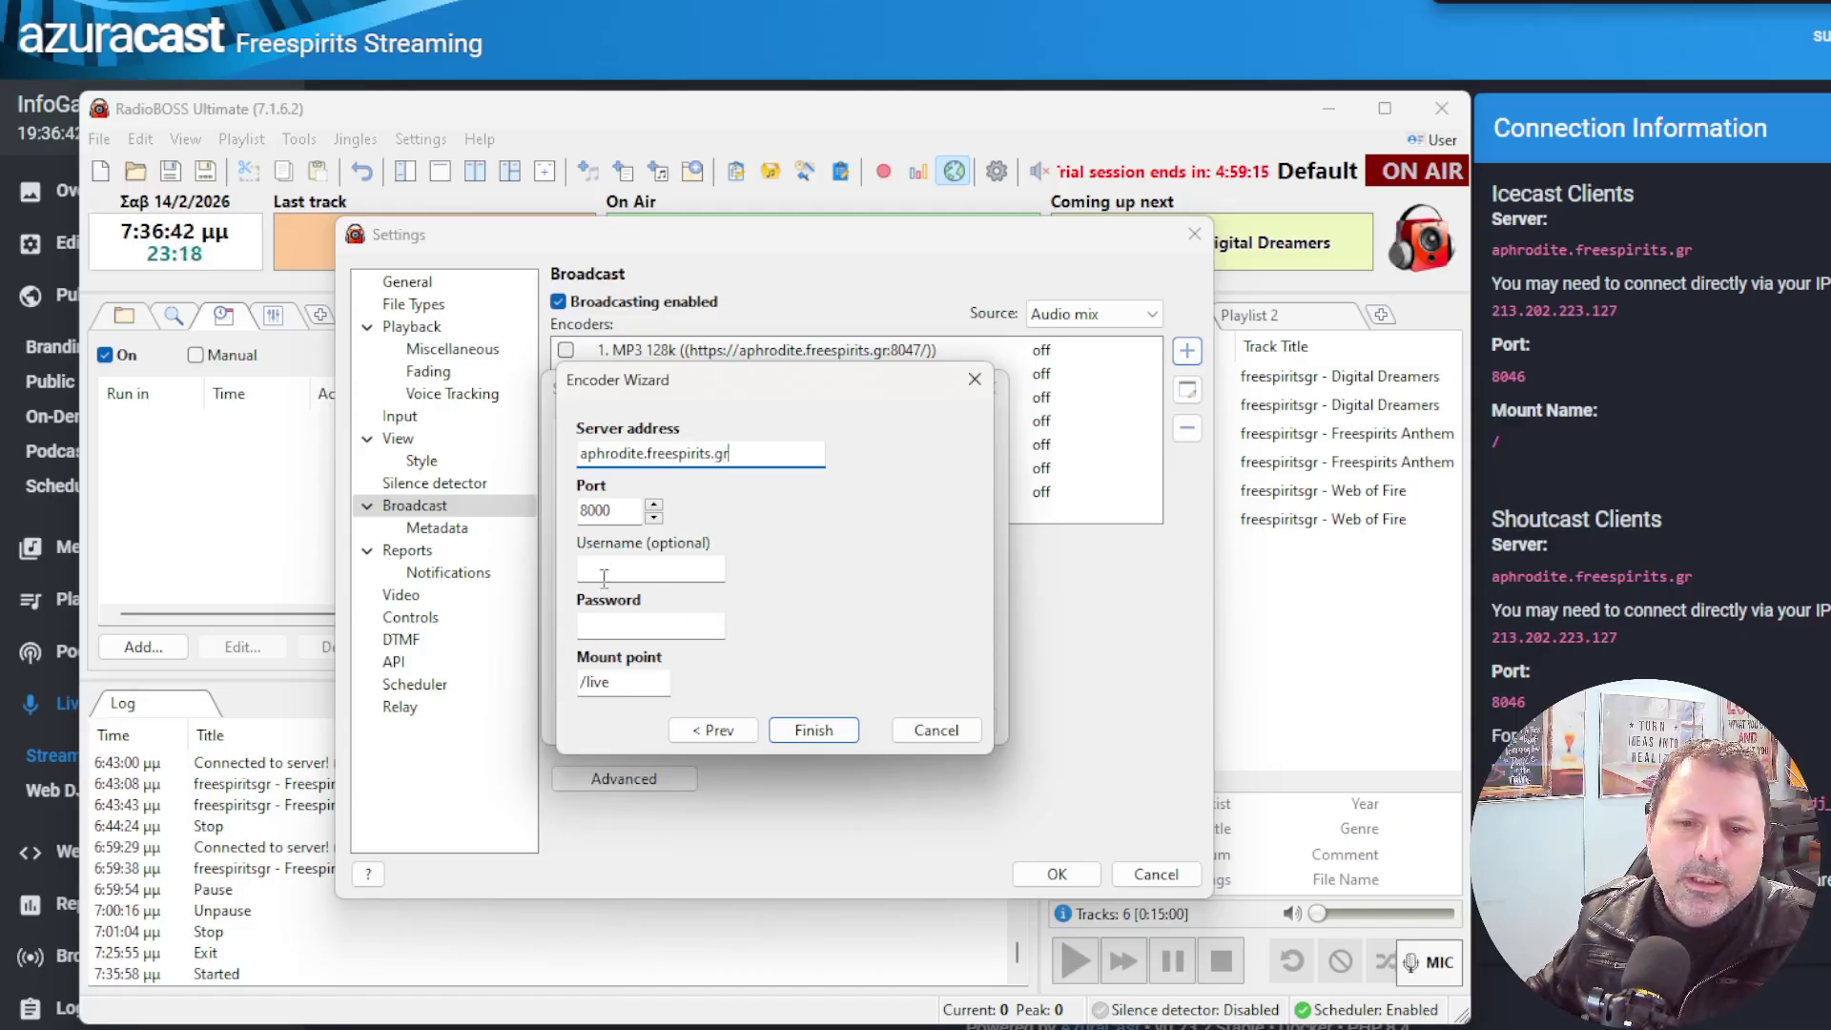
Set the encoder's server port to 8046, matching the Icecast connection information.
left_click(615, 510)
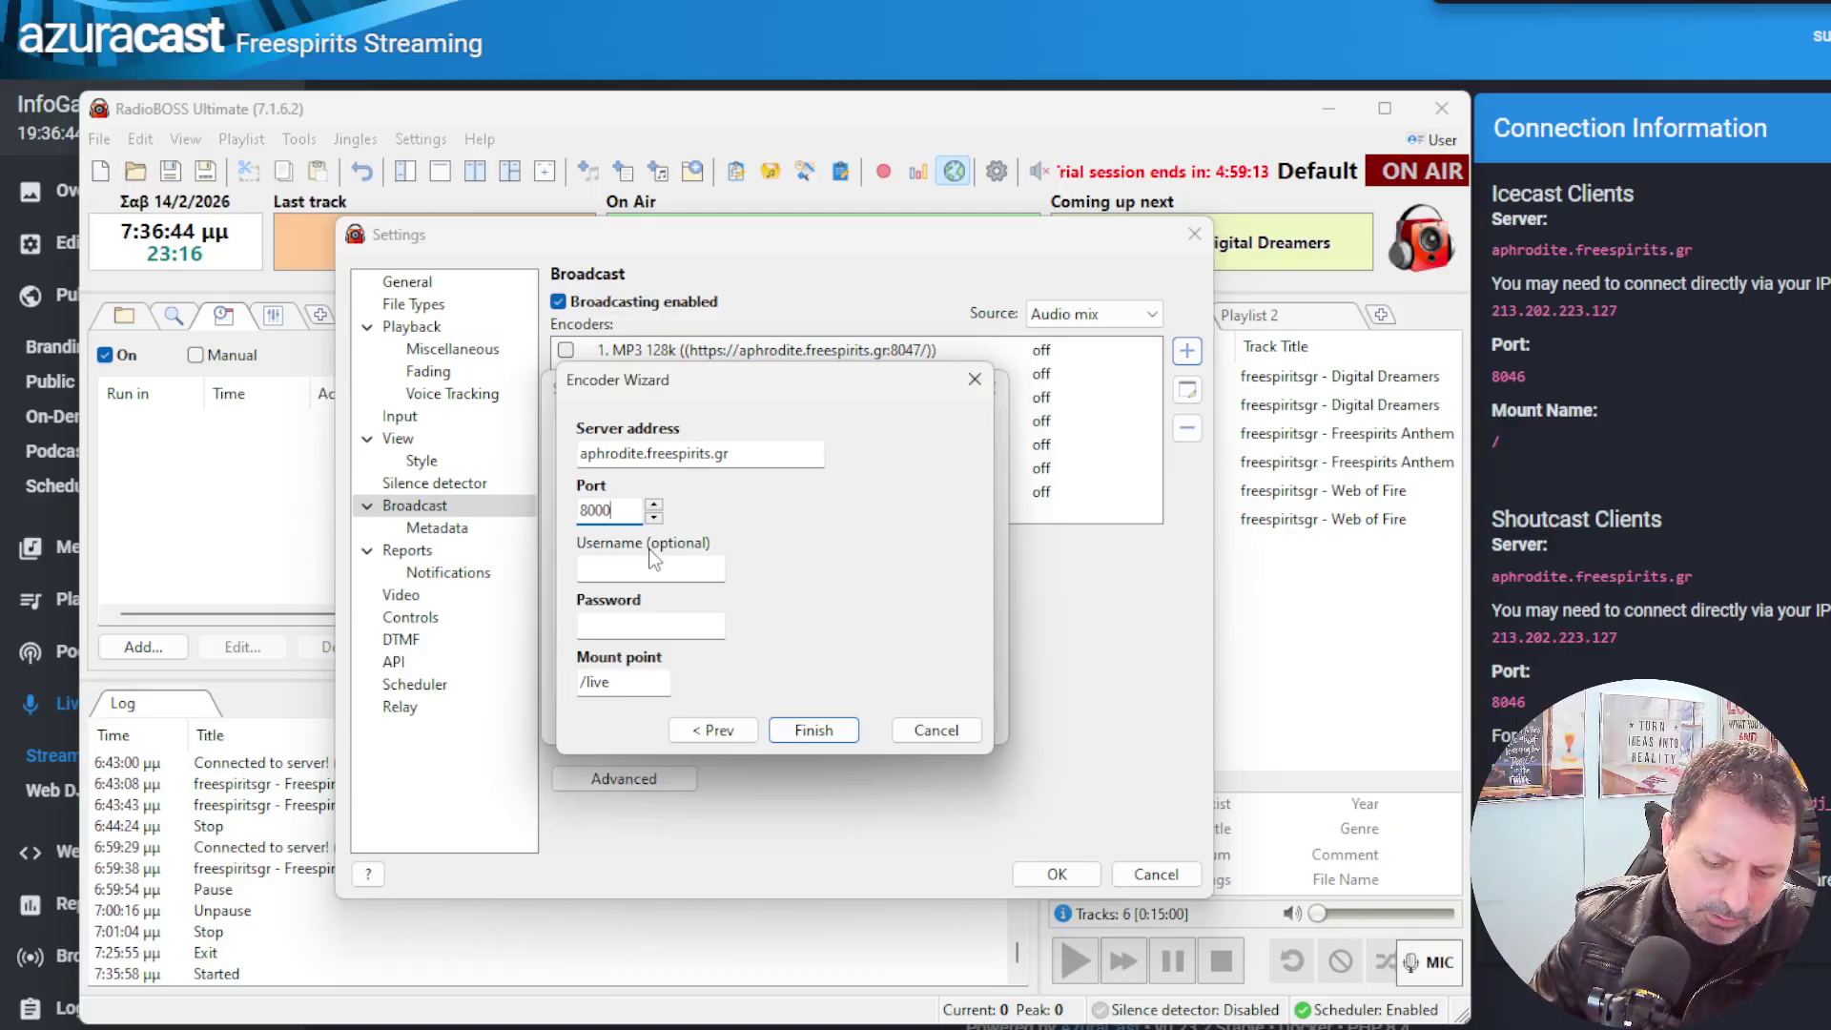
key("BackSpace")
key("BackSpace")
type("46")
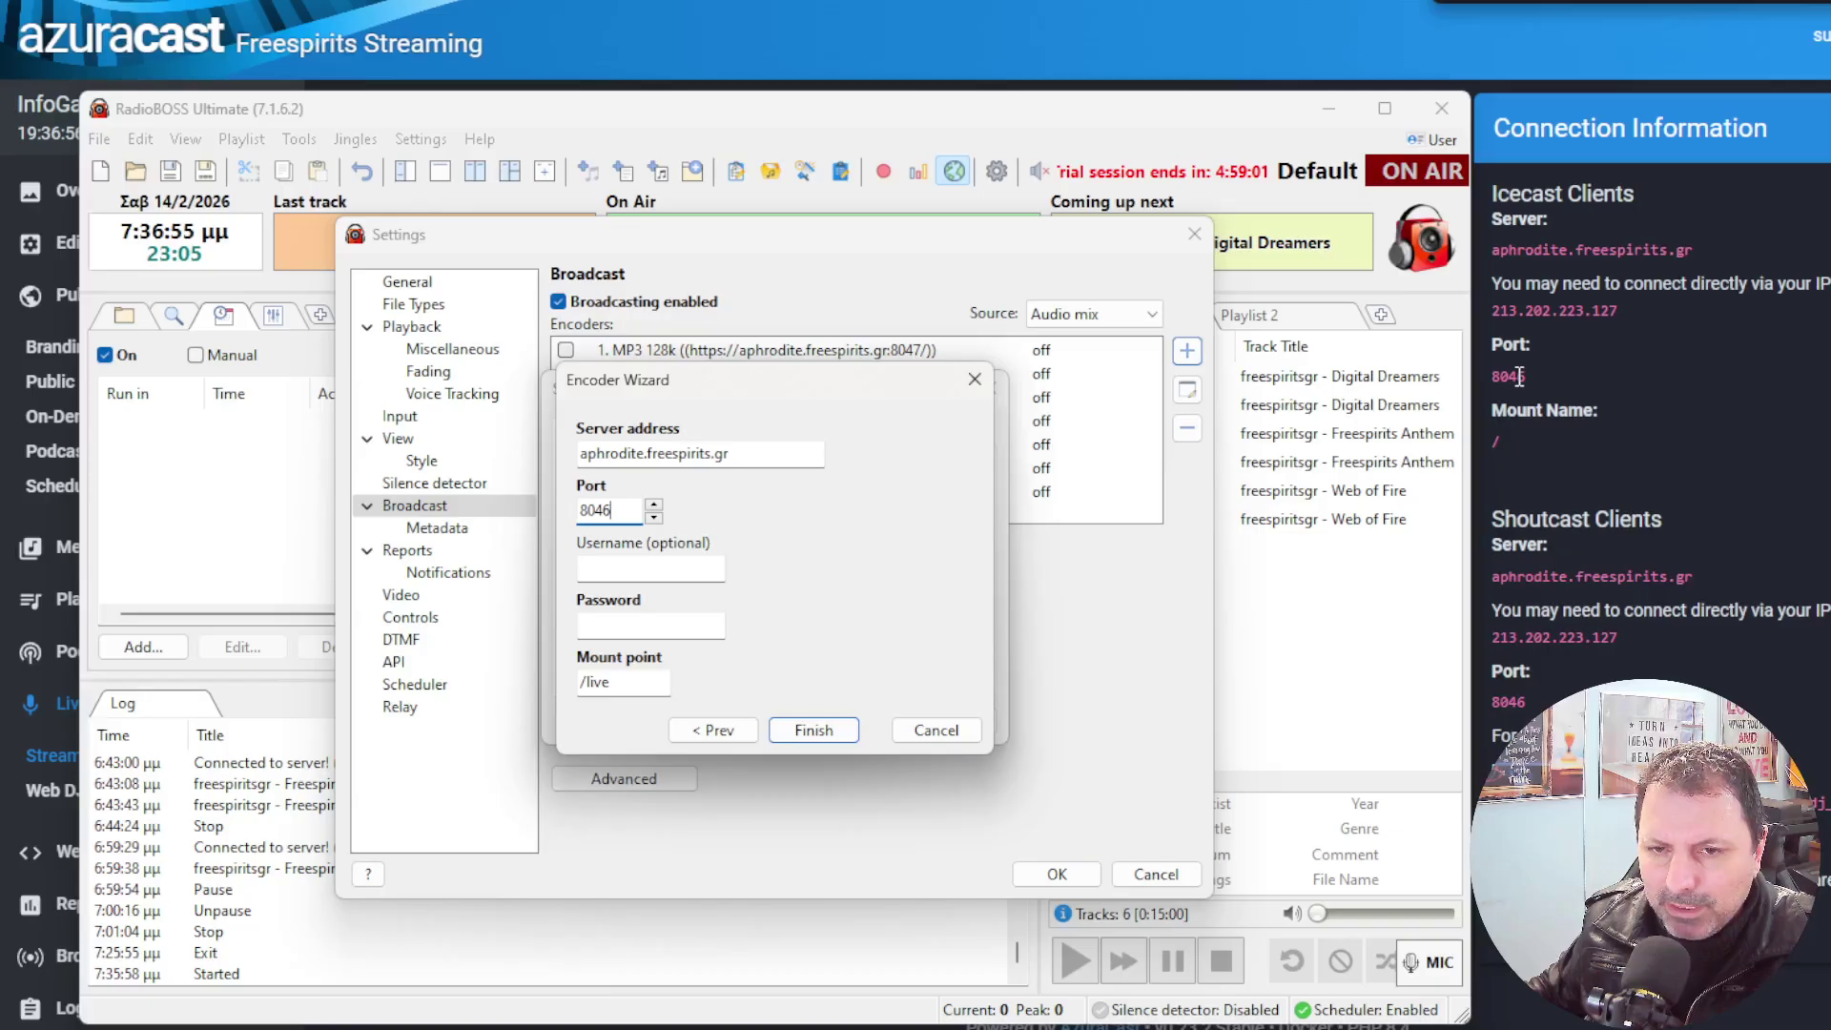
Enter the streamer account's username and password in the encoder wizard.
left_click(656, 573)
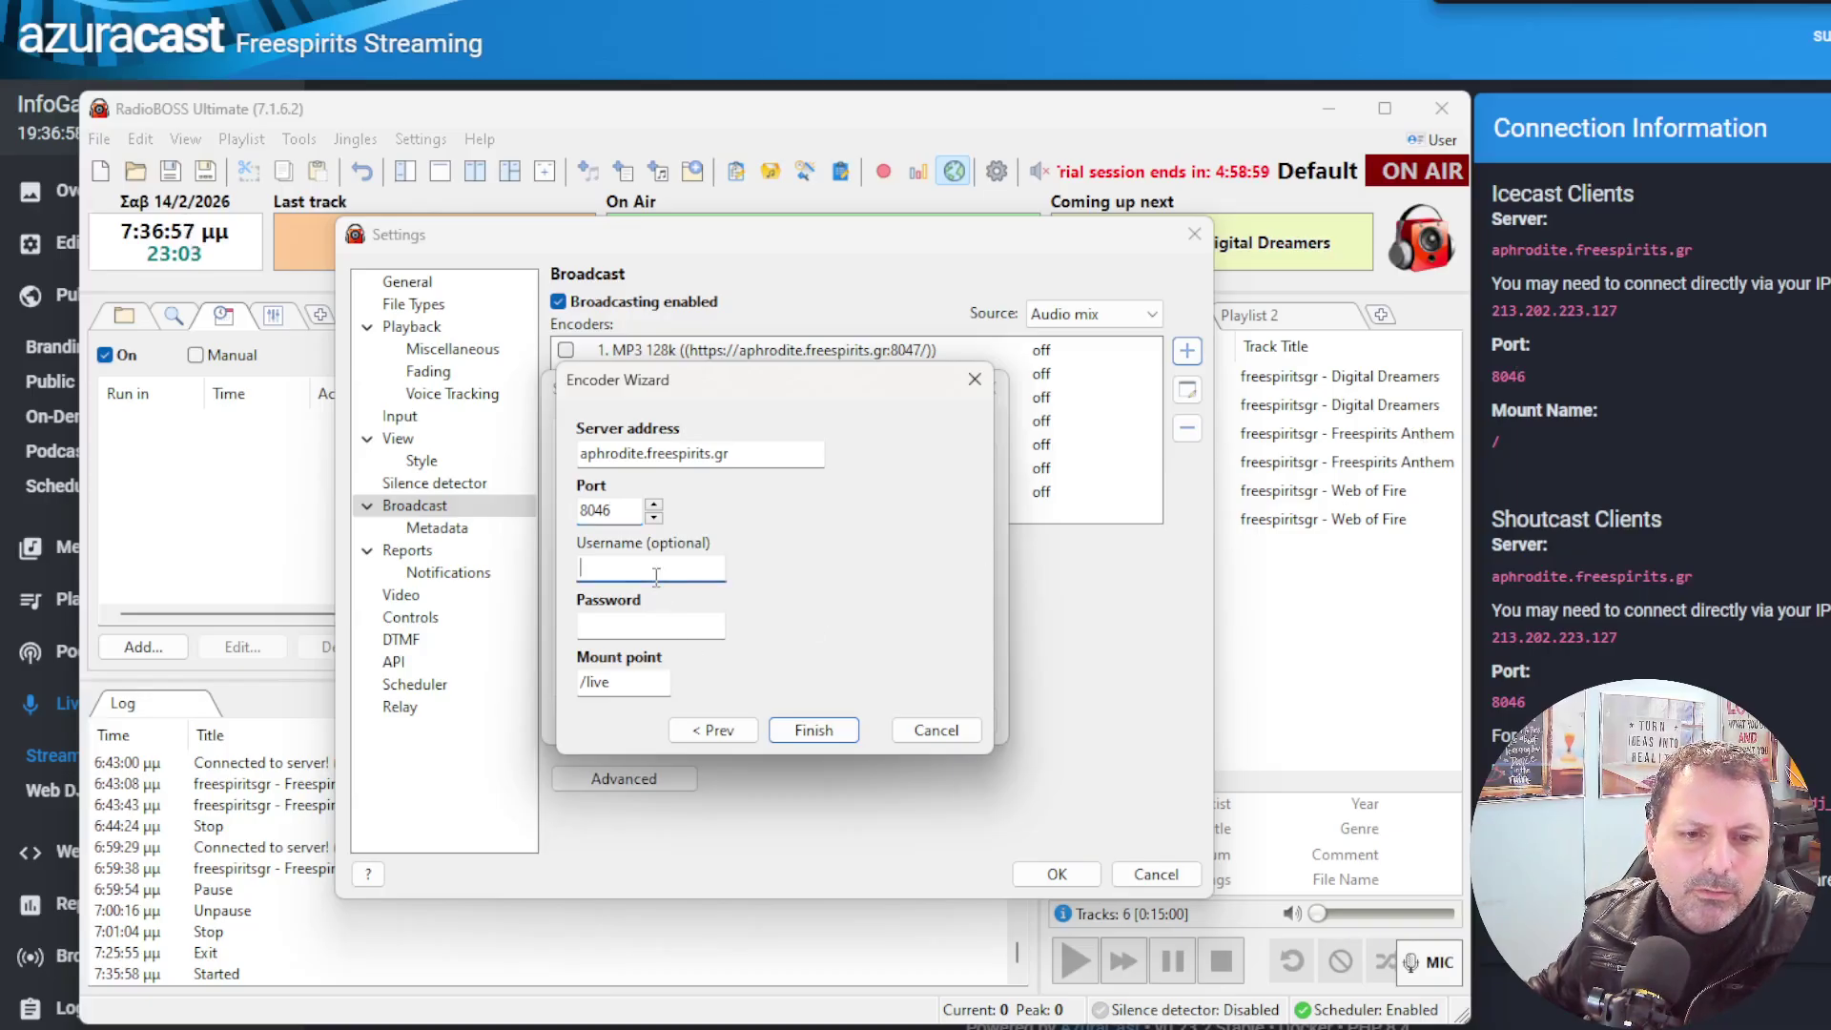
type("kostas")
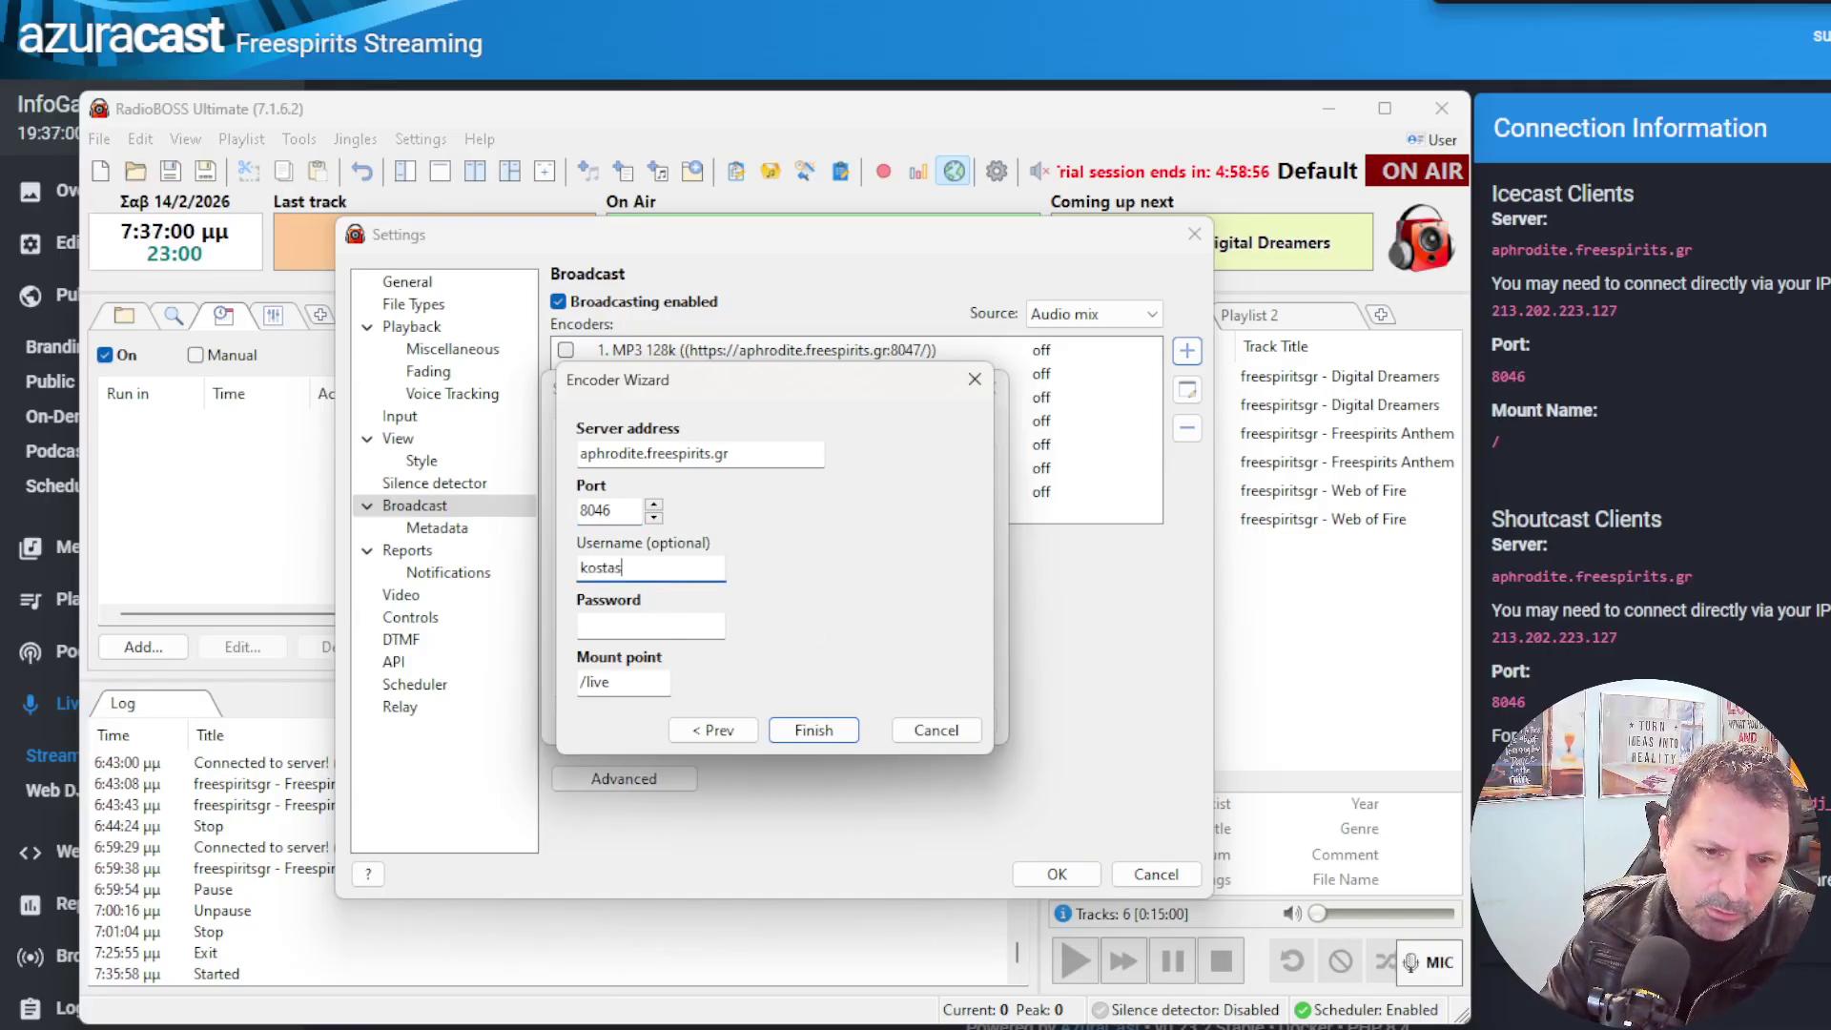
key("Tab")
type("•••••••")
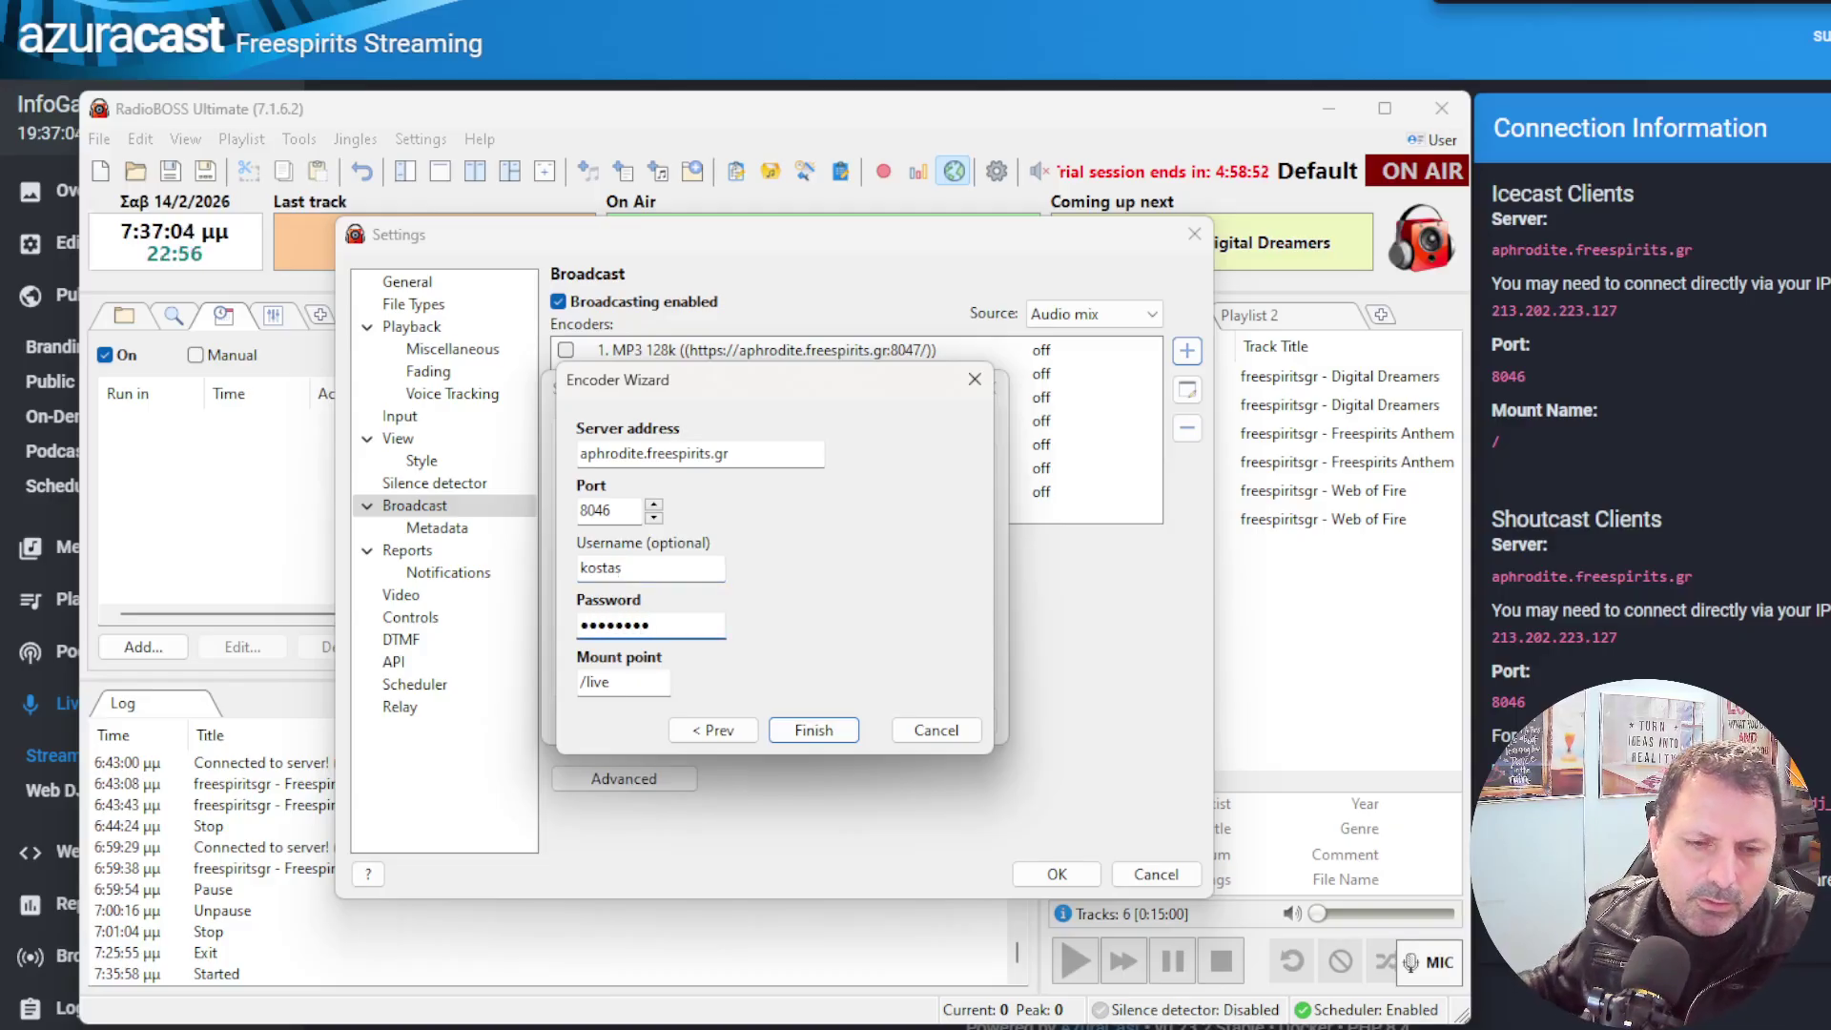
Set the mount point to /, finish the encoder wizard and save the new encoder.
left_click(652, 689)
key("BackSpace")
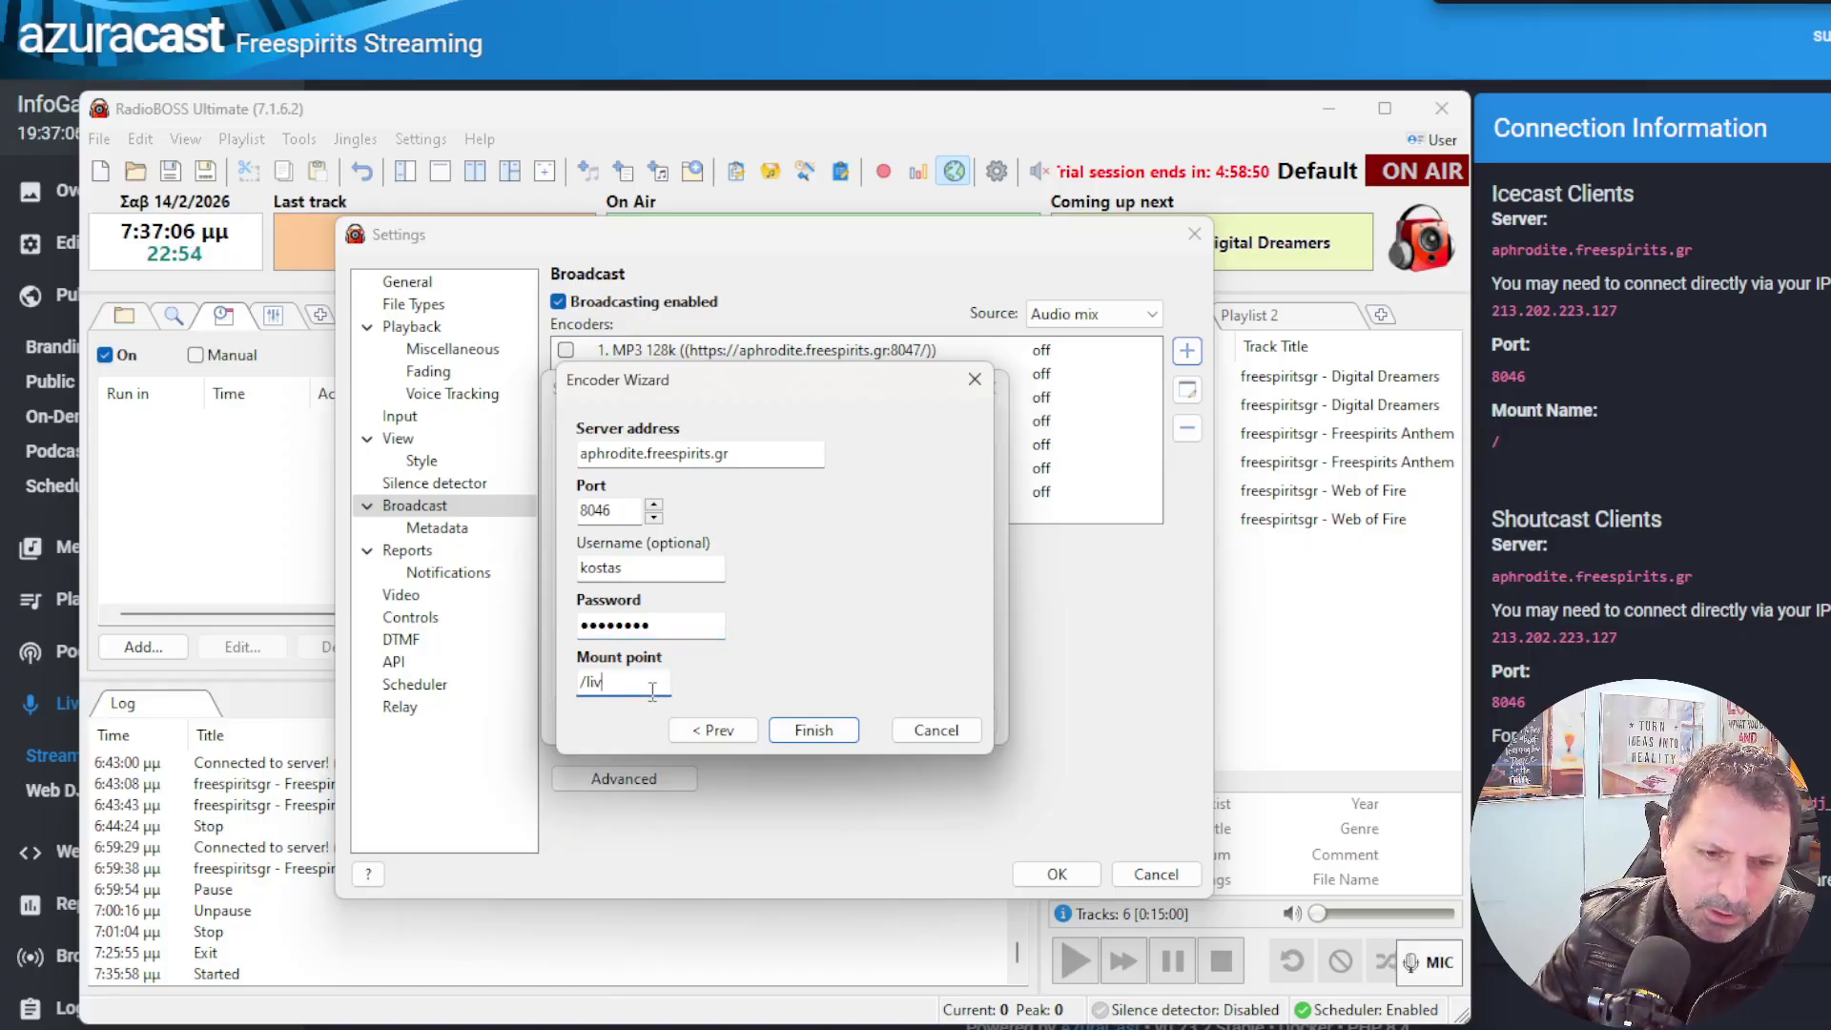
key("BackSpace")
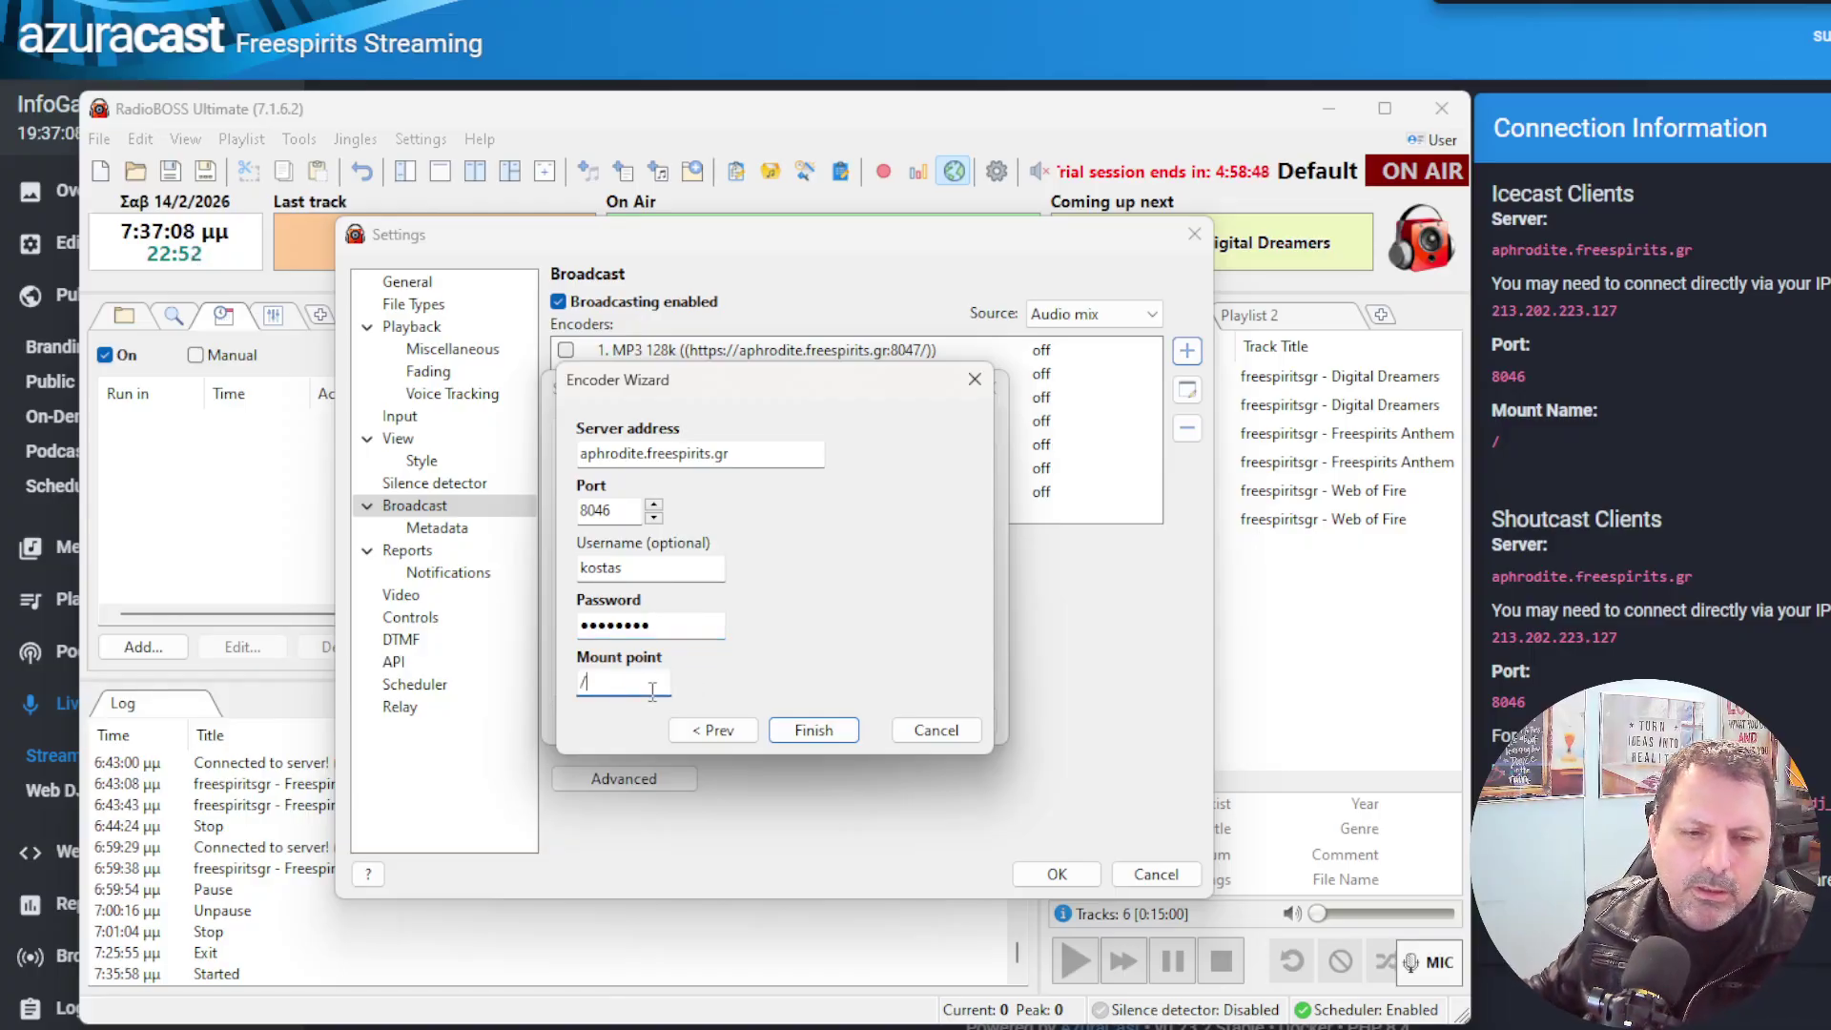
left_click(815, 733)
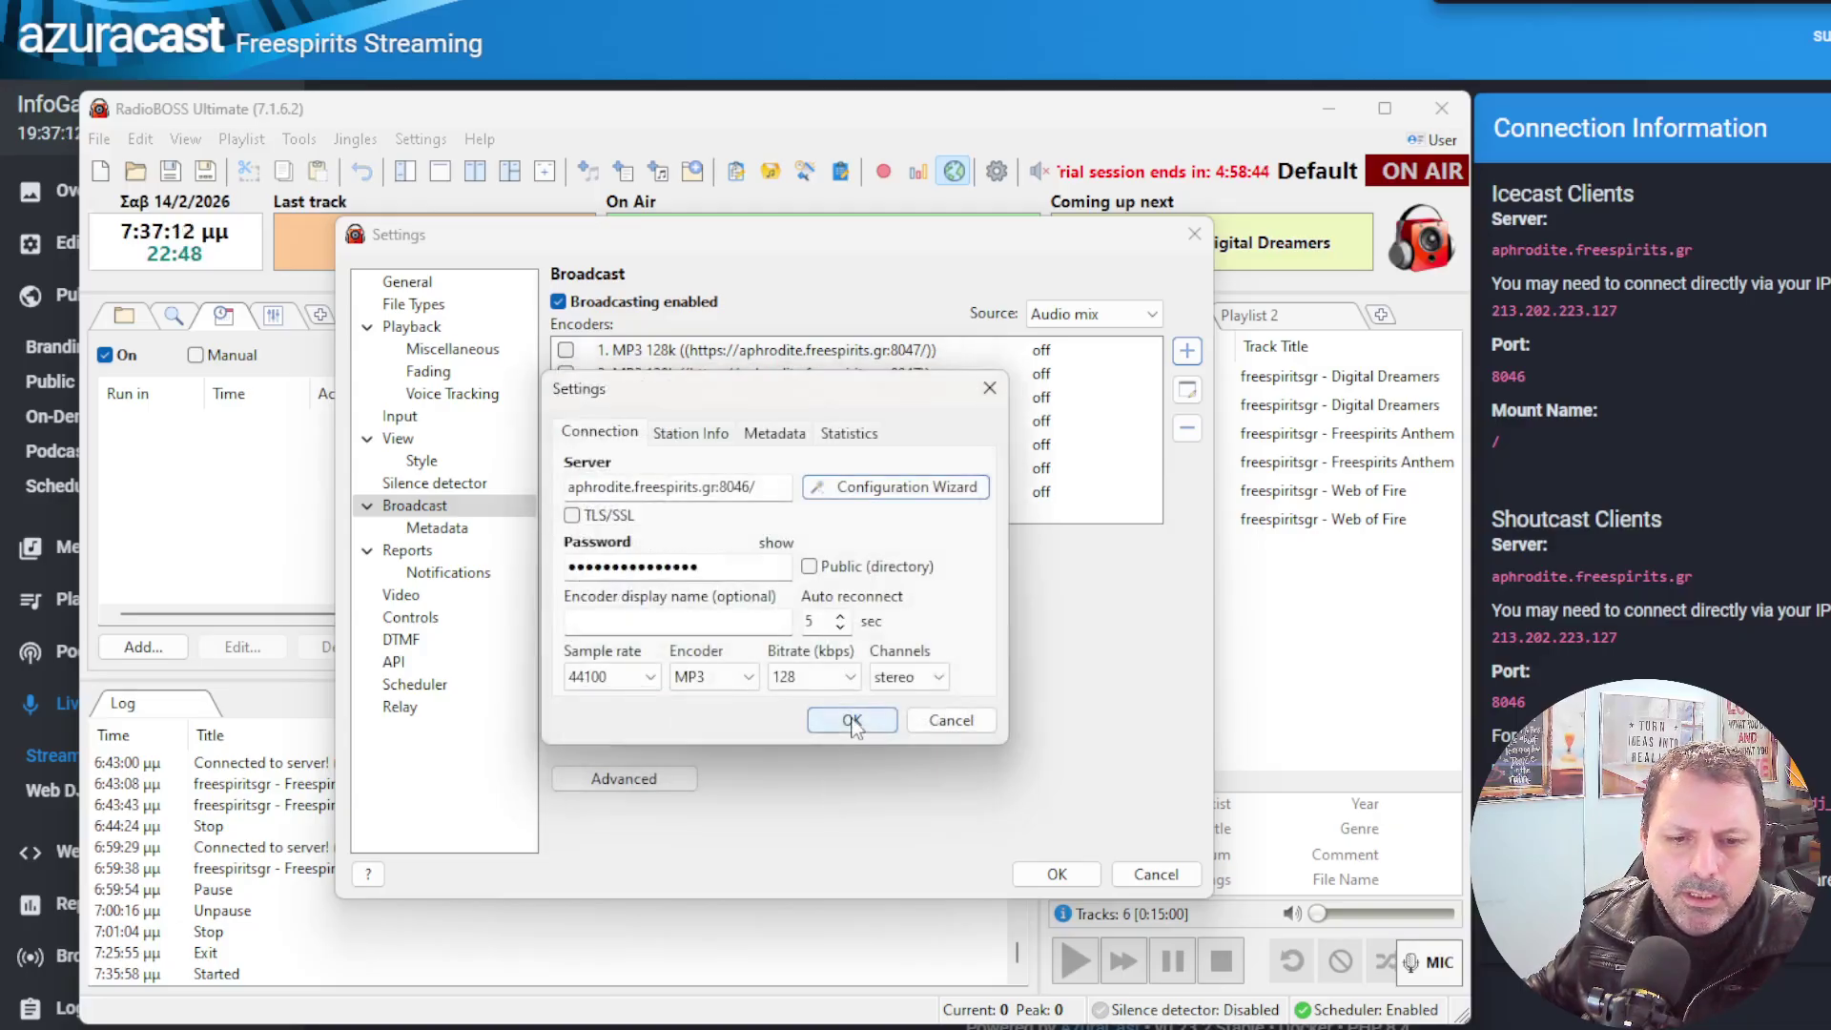
left_click(852, 722)
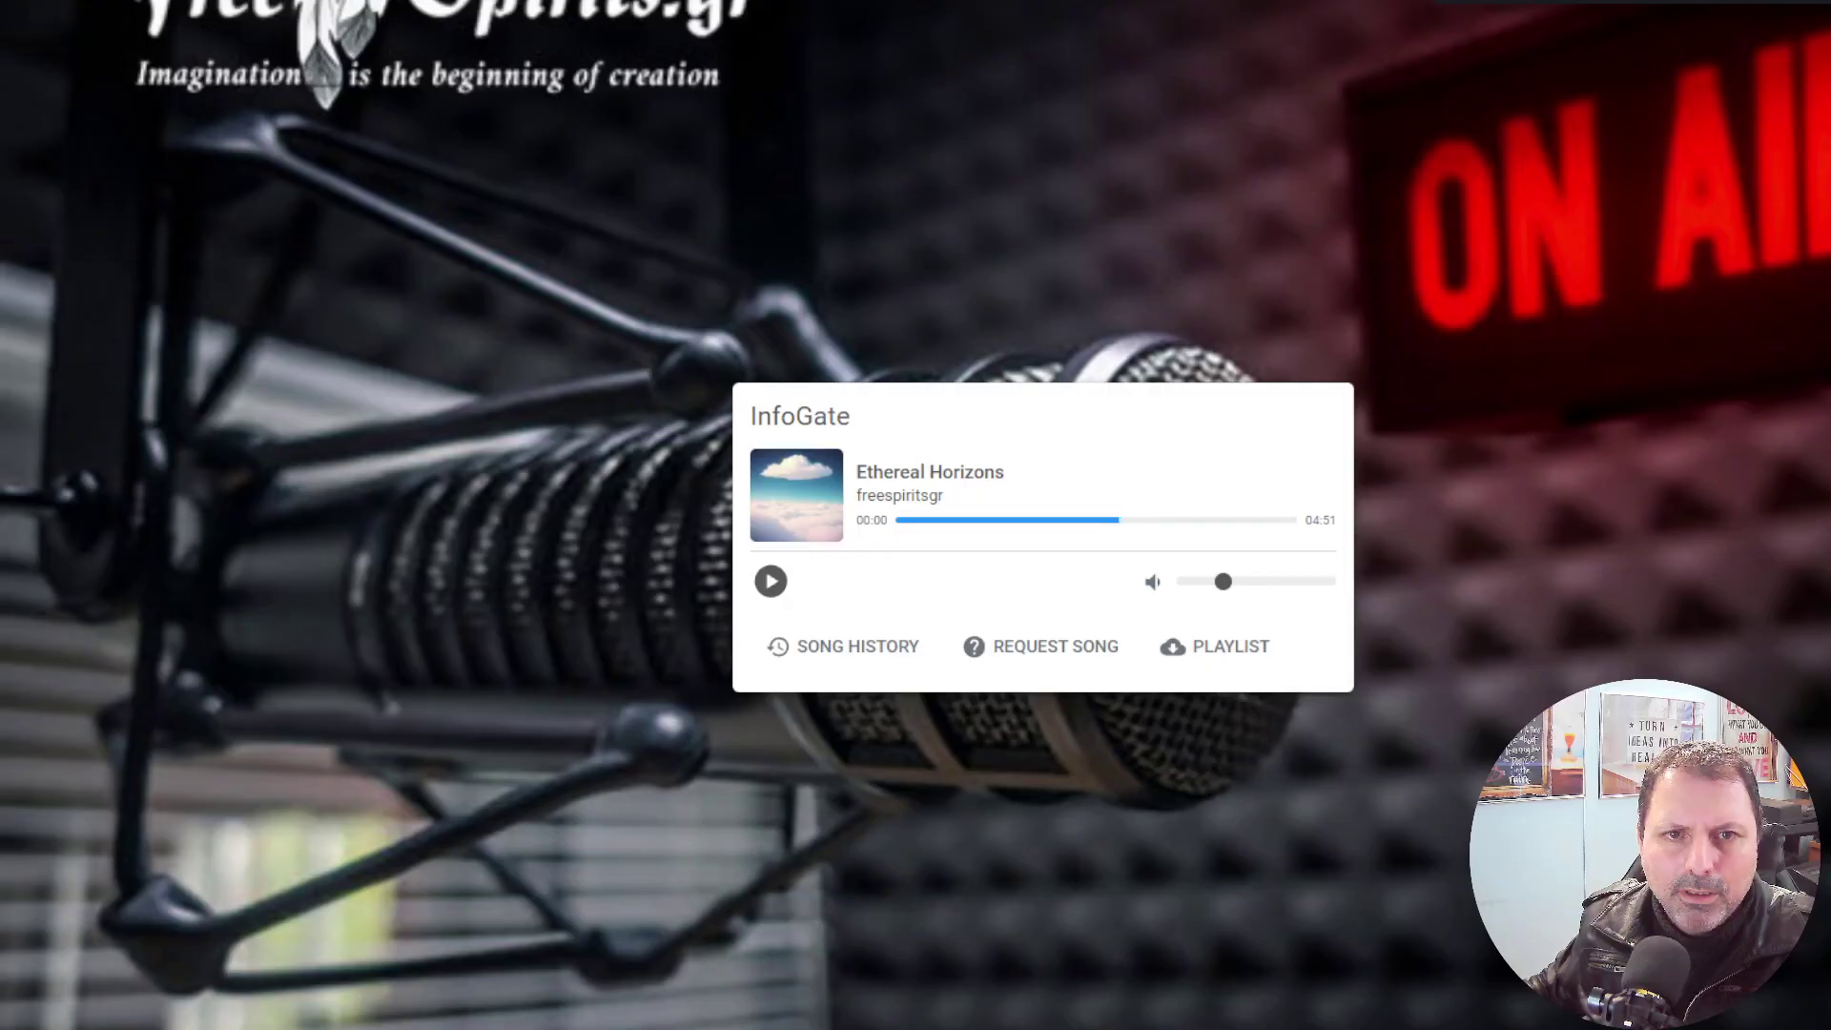
Listen briefly to the station's stream in the InfoGate public player, and stop it again.
left_click(770, 581)
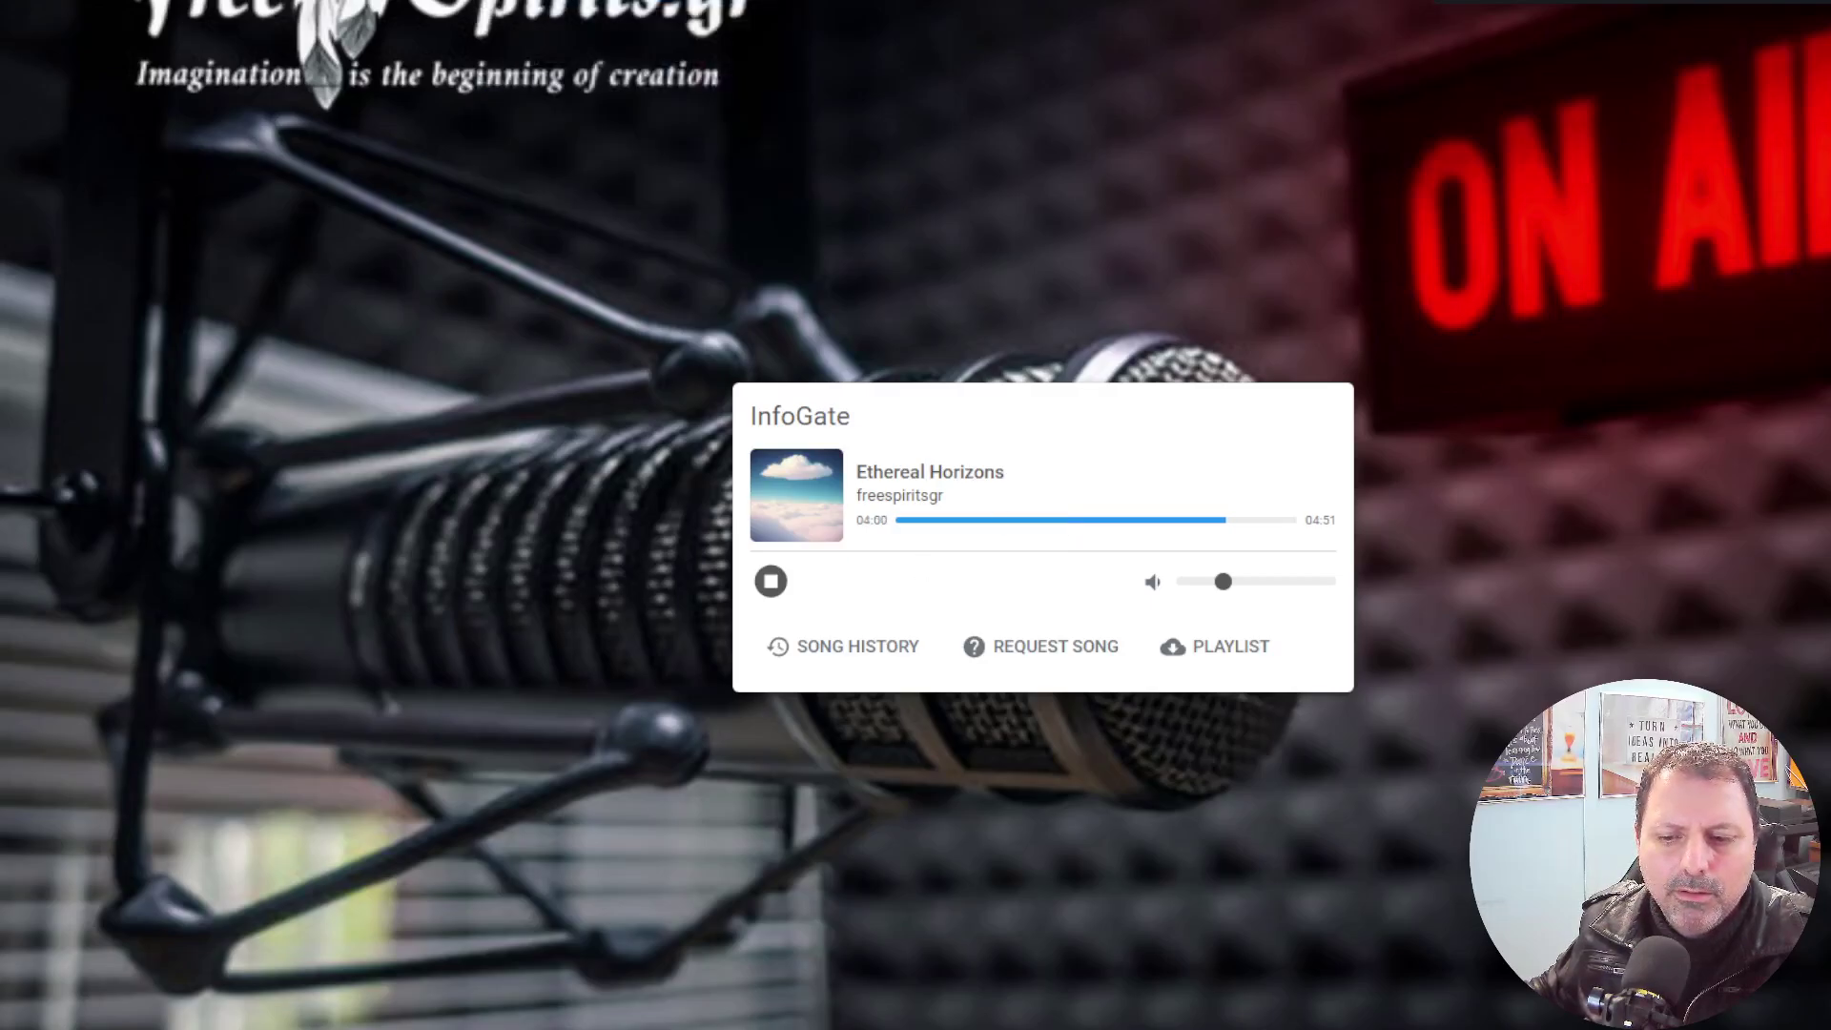
left_click(771, 581)
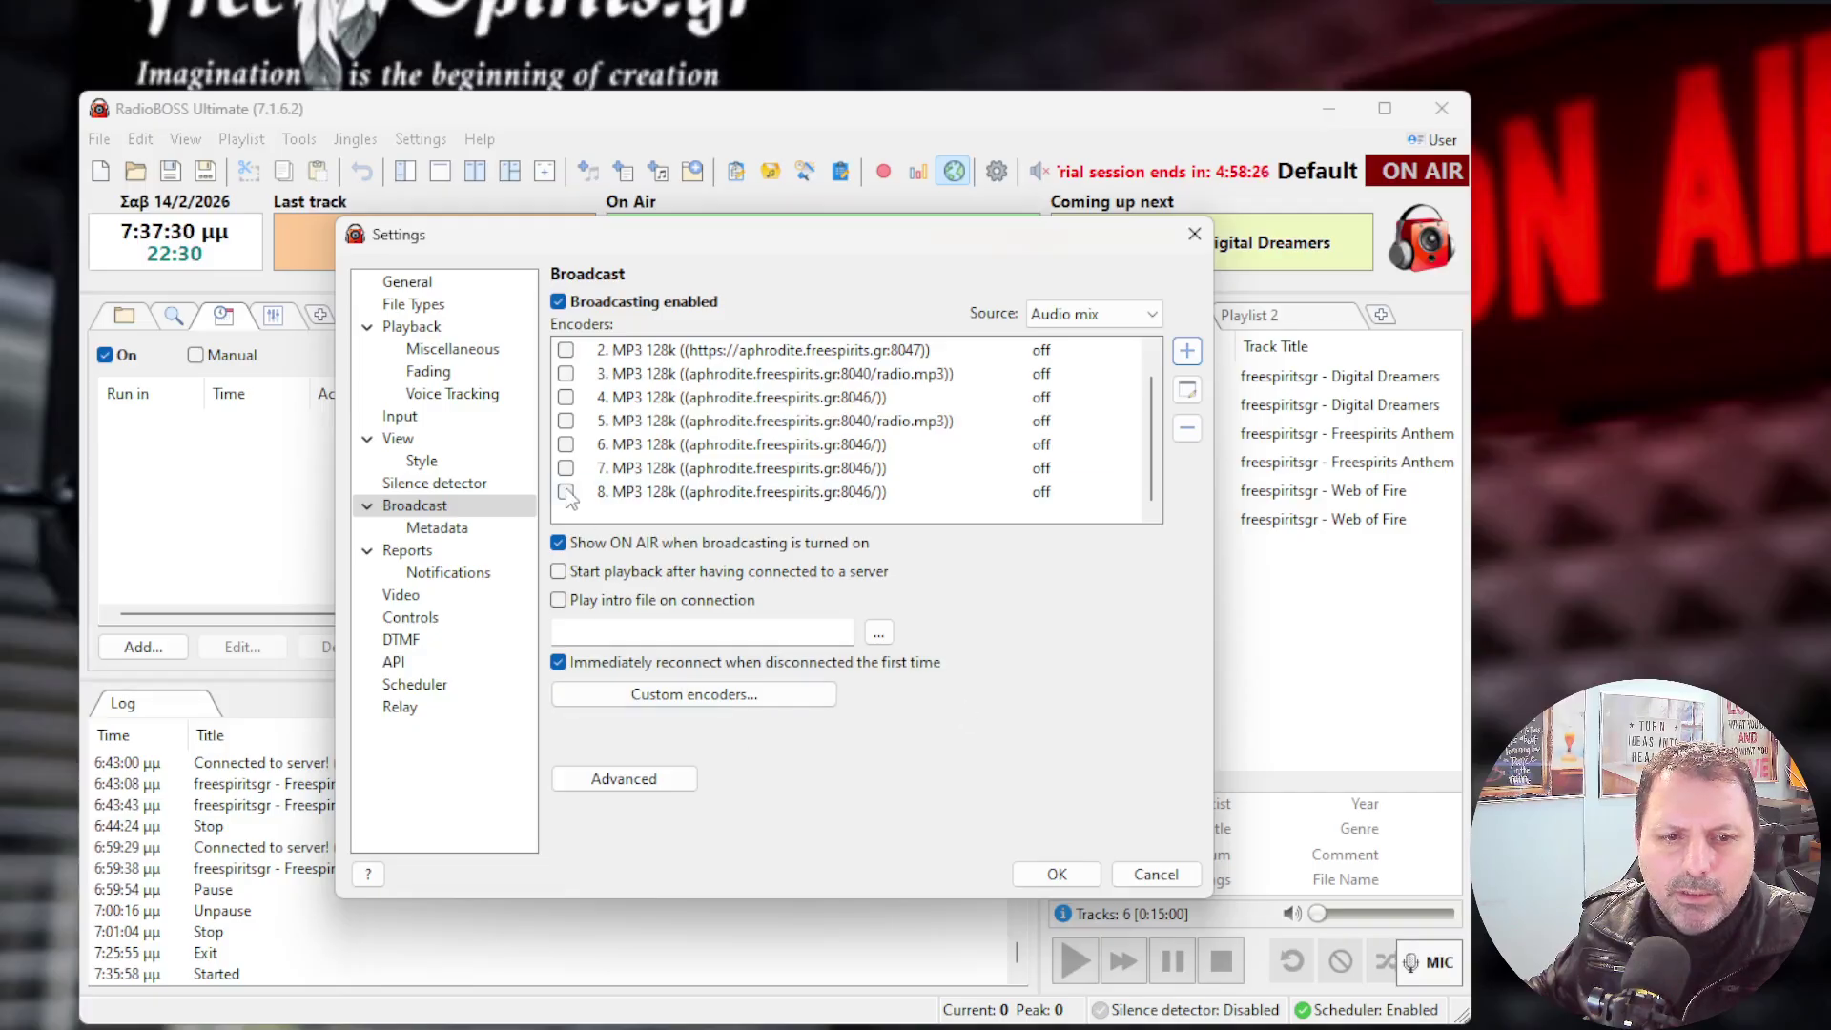
Switch to RadioBOSS, turn on encoder 8 (aphrodite.freespirits.gr:8046/) and start playing the second playlist track, Digital Dreamers.
left_click(566, 492)
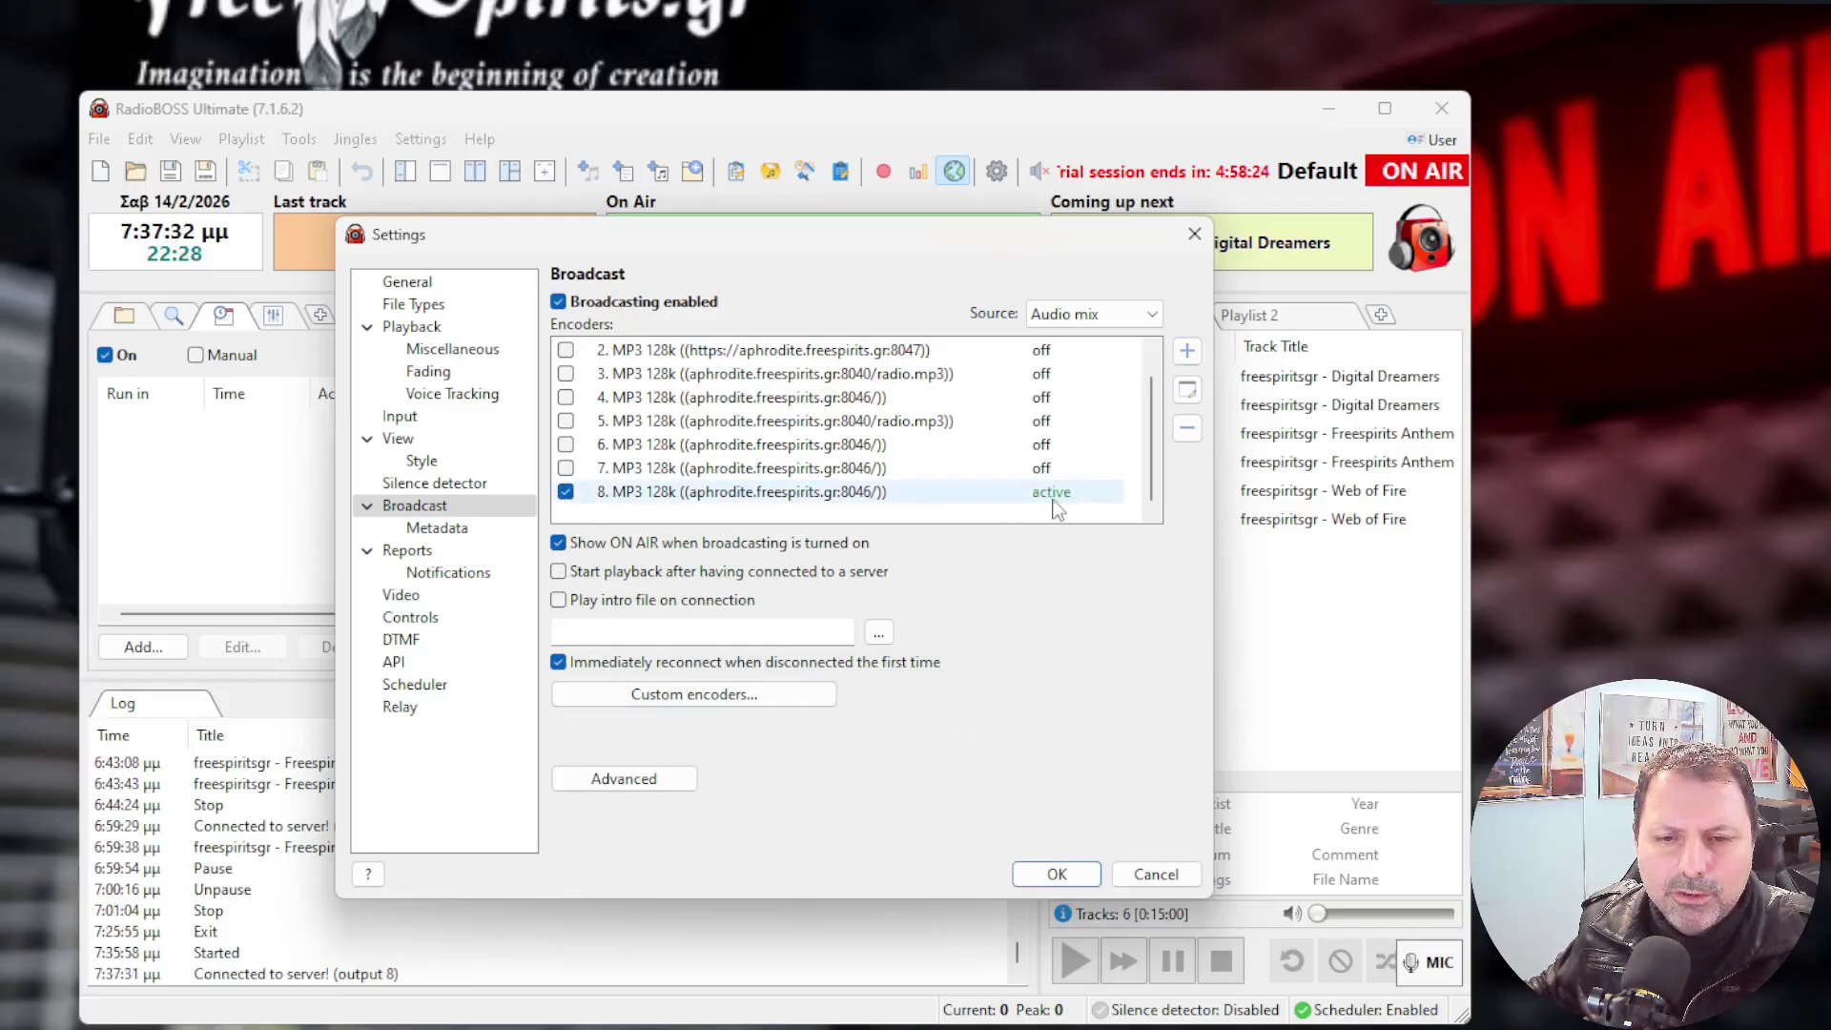
left_click(1042, 876)
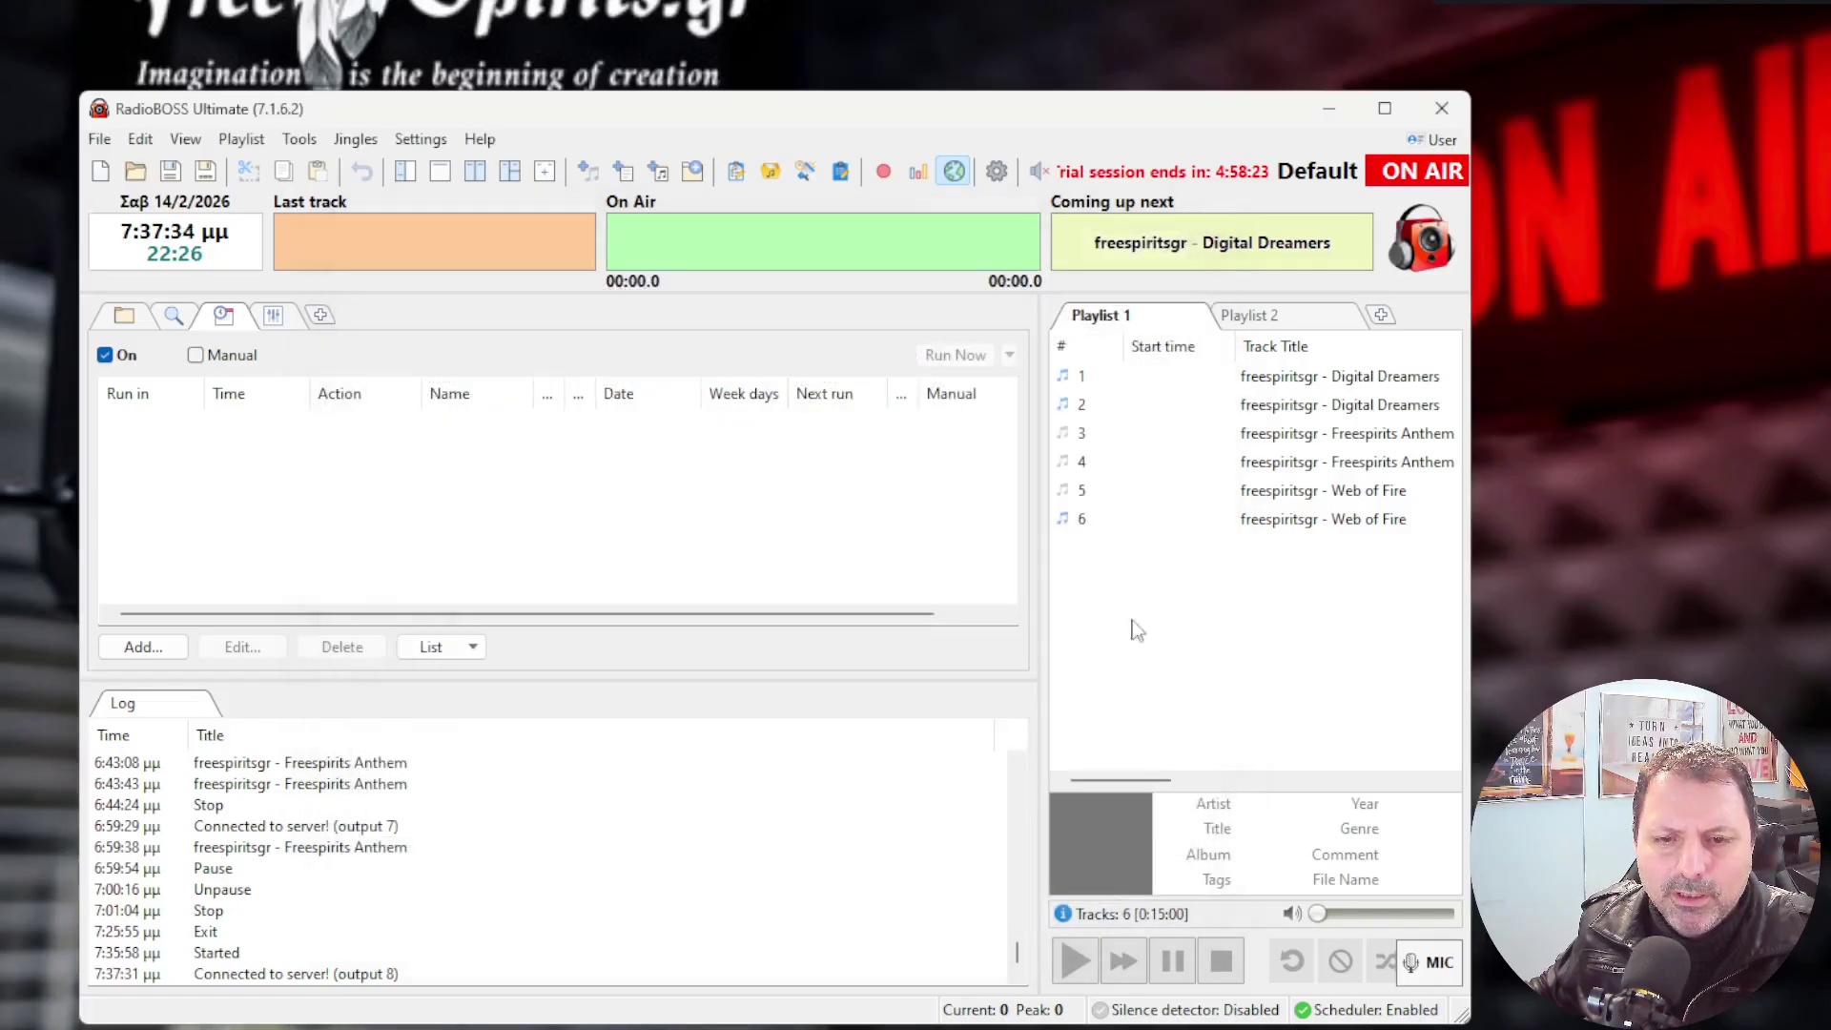
left_click(1300, 435)
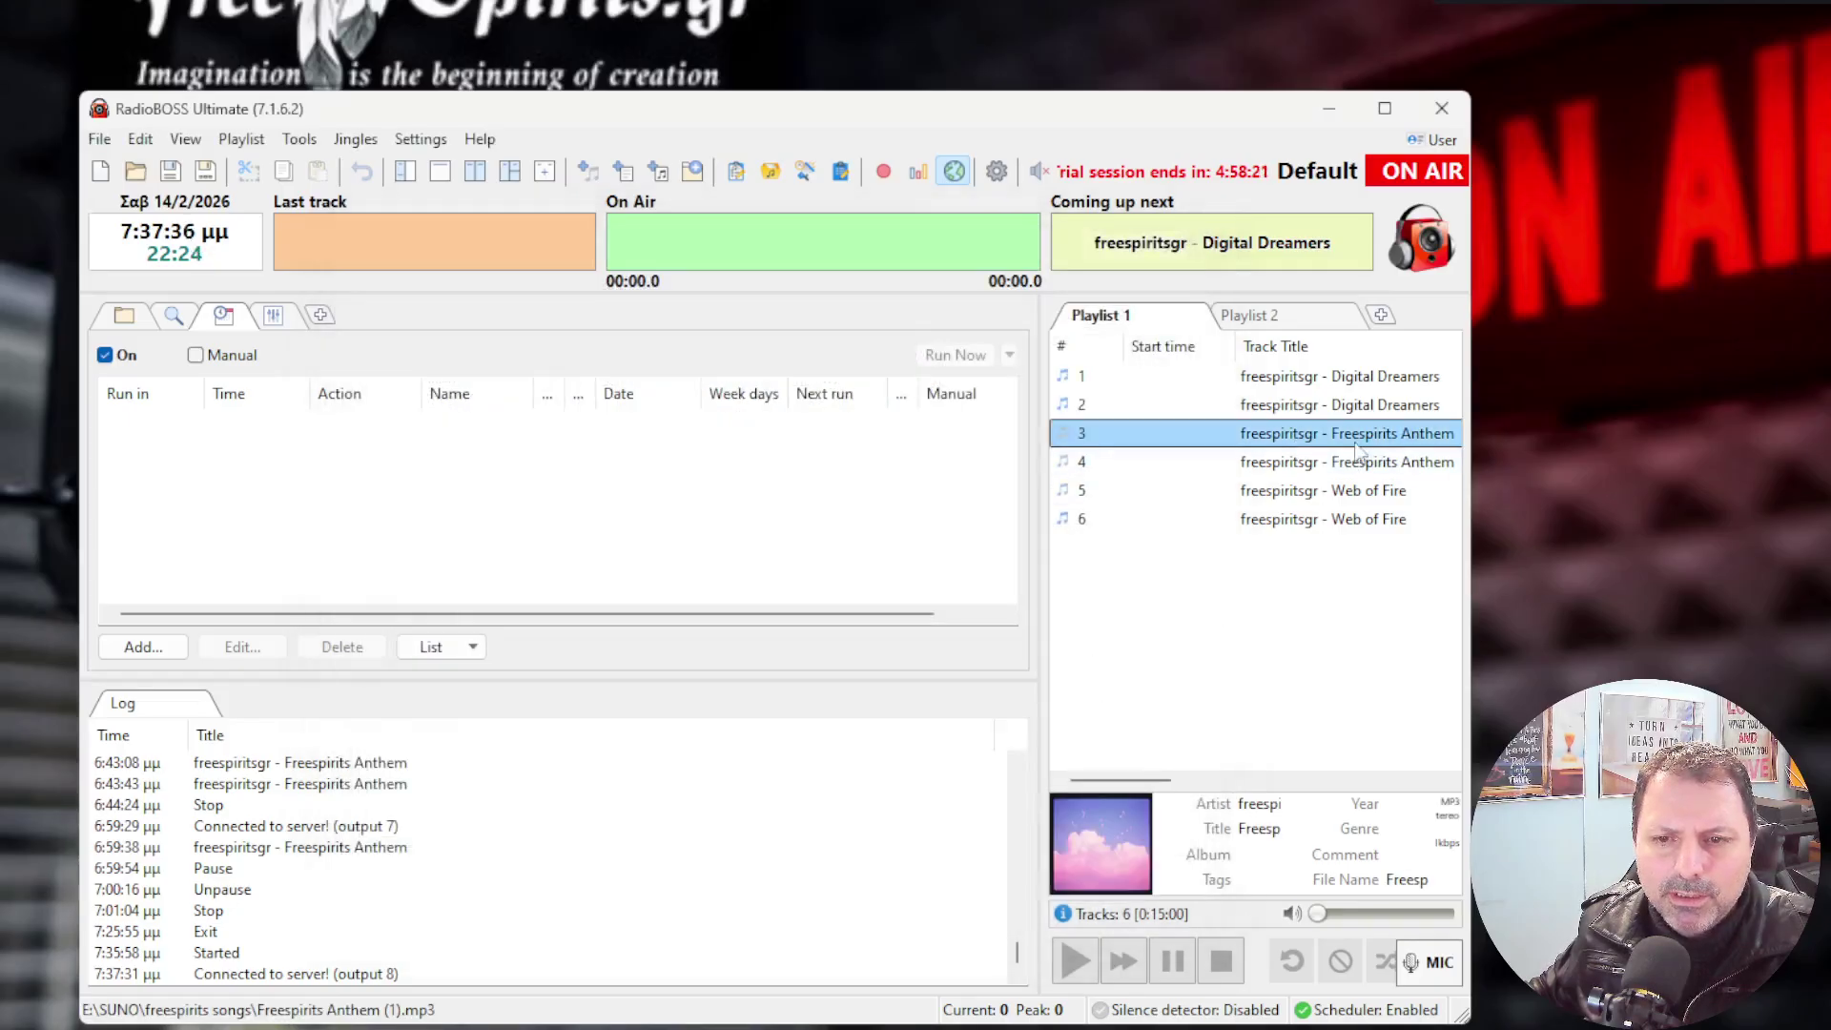
left_click(1334, 411)
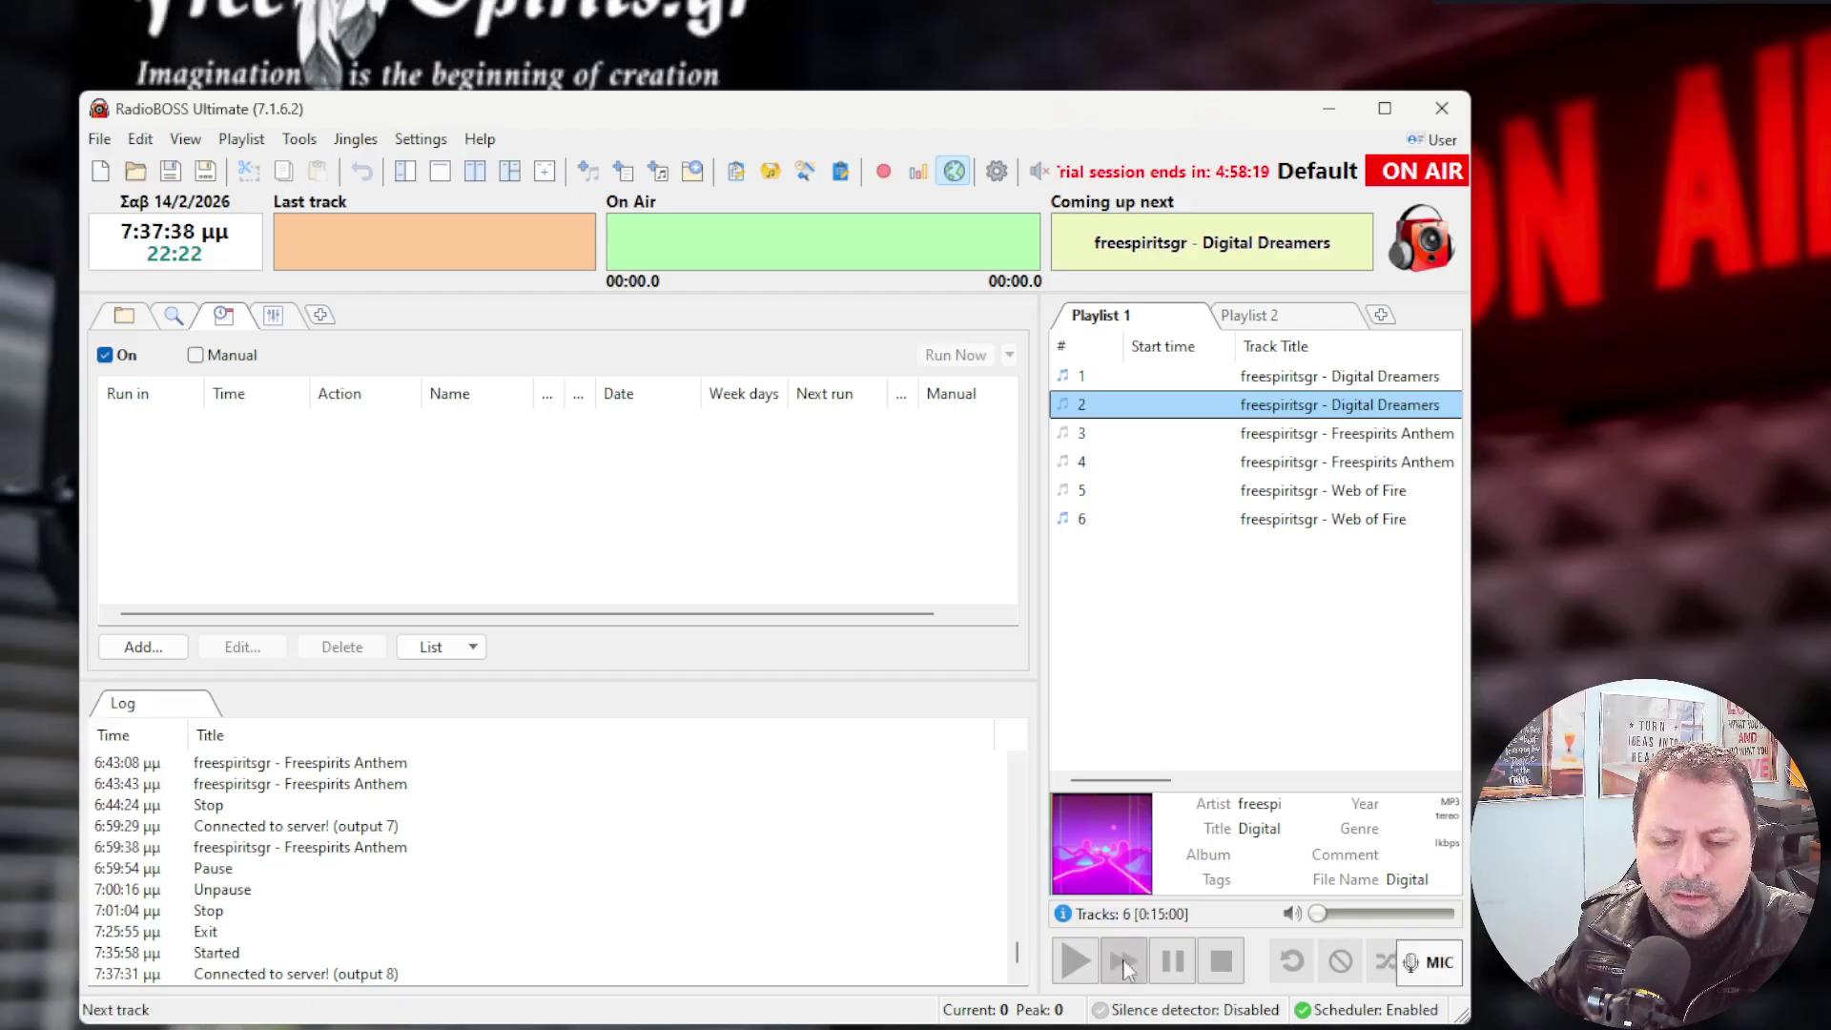
left_click(1070, 963)
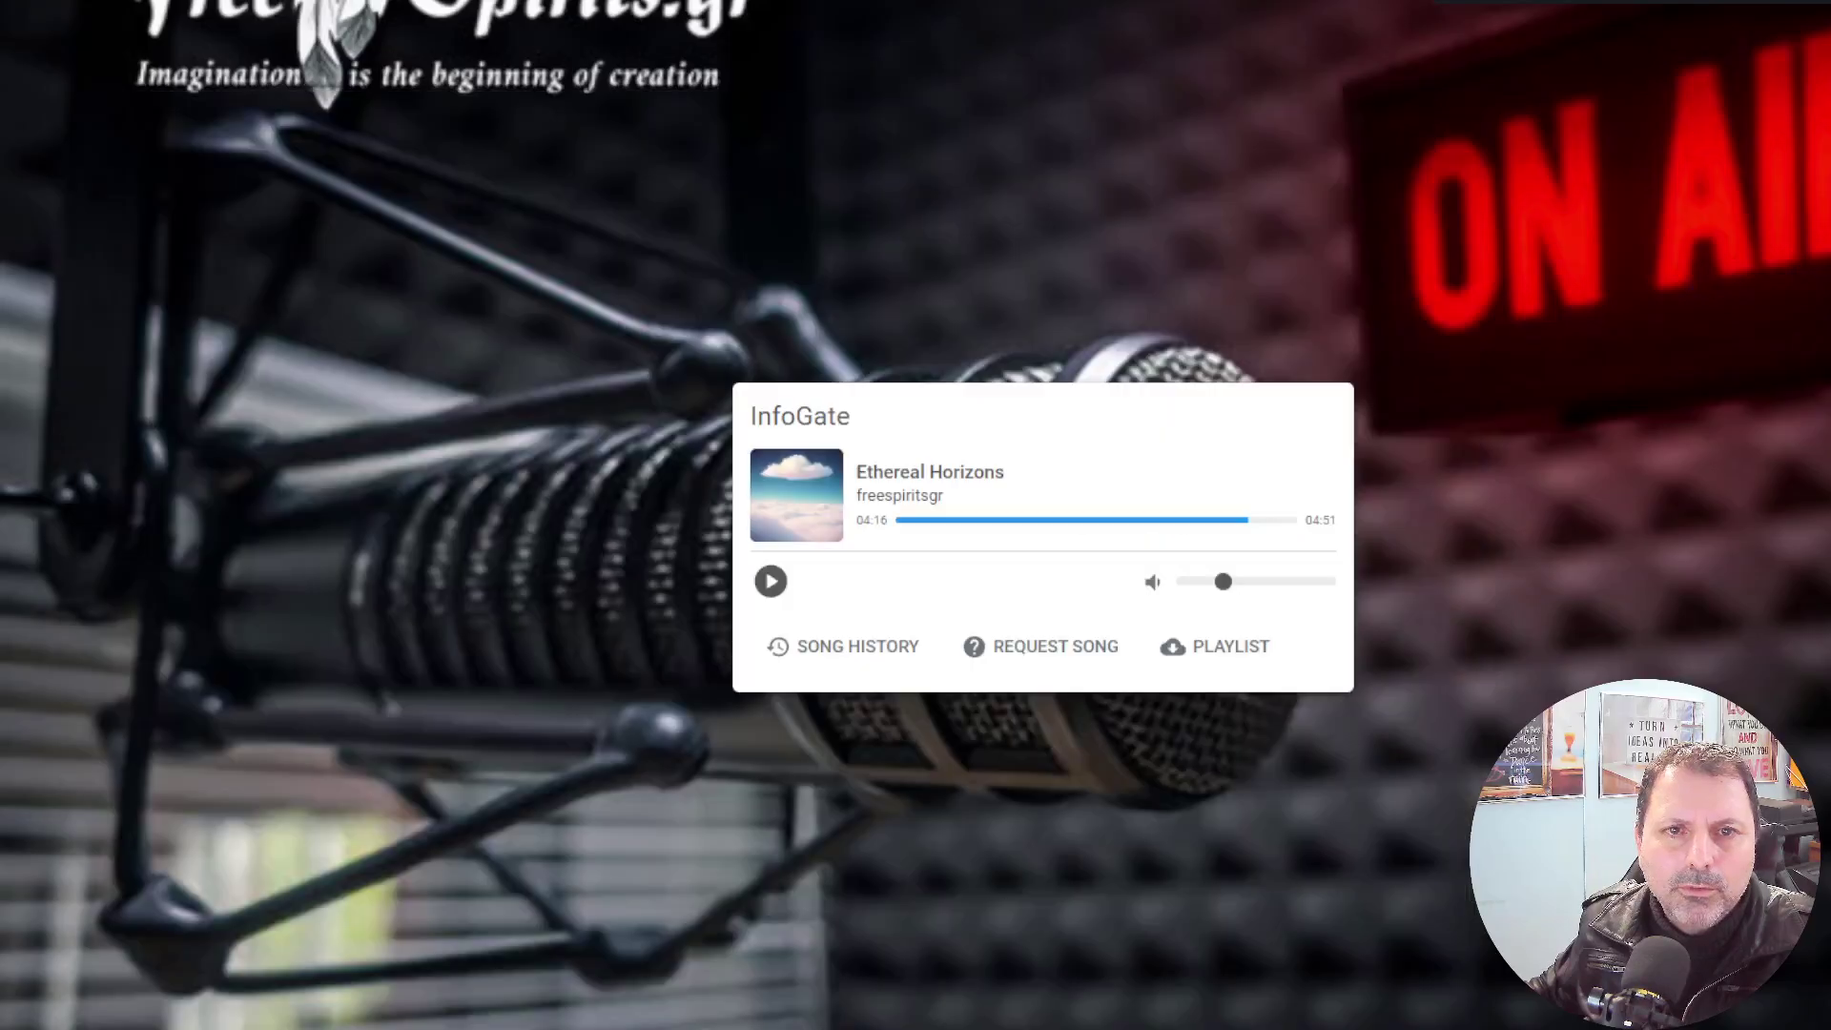
Play the stream in the InfoGate public player and check its live status and streamer display name.
left_click(771, 581)
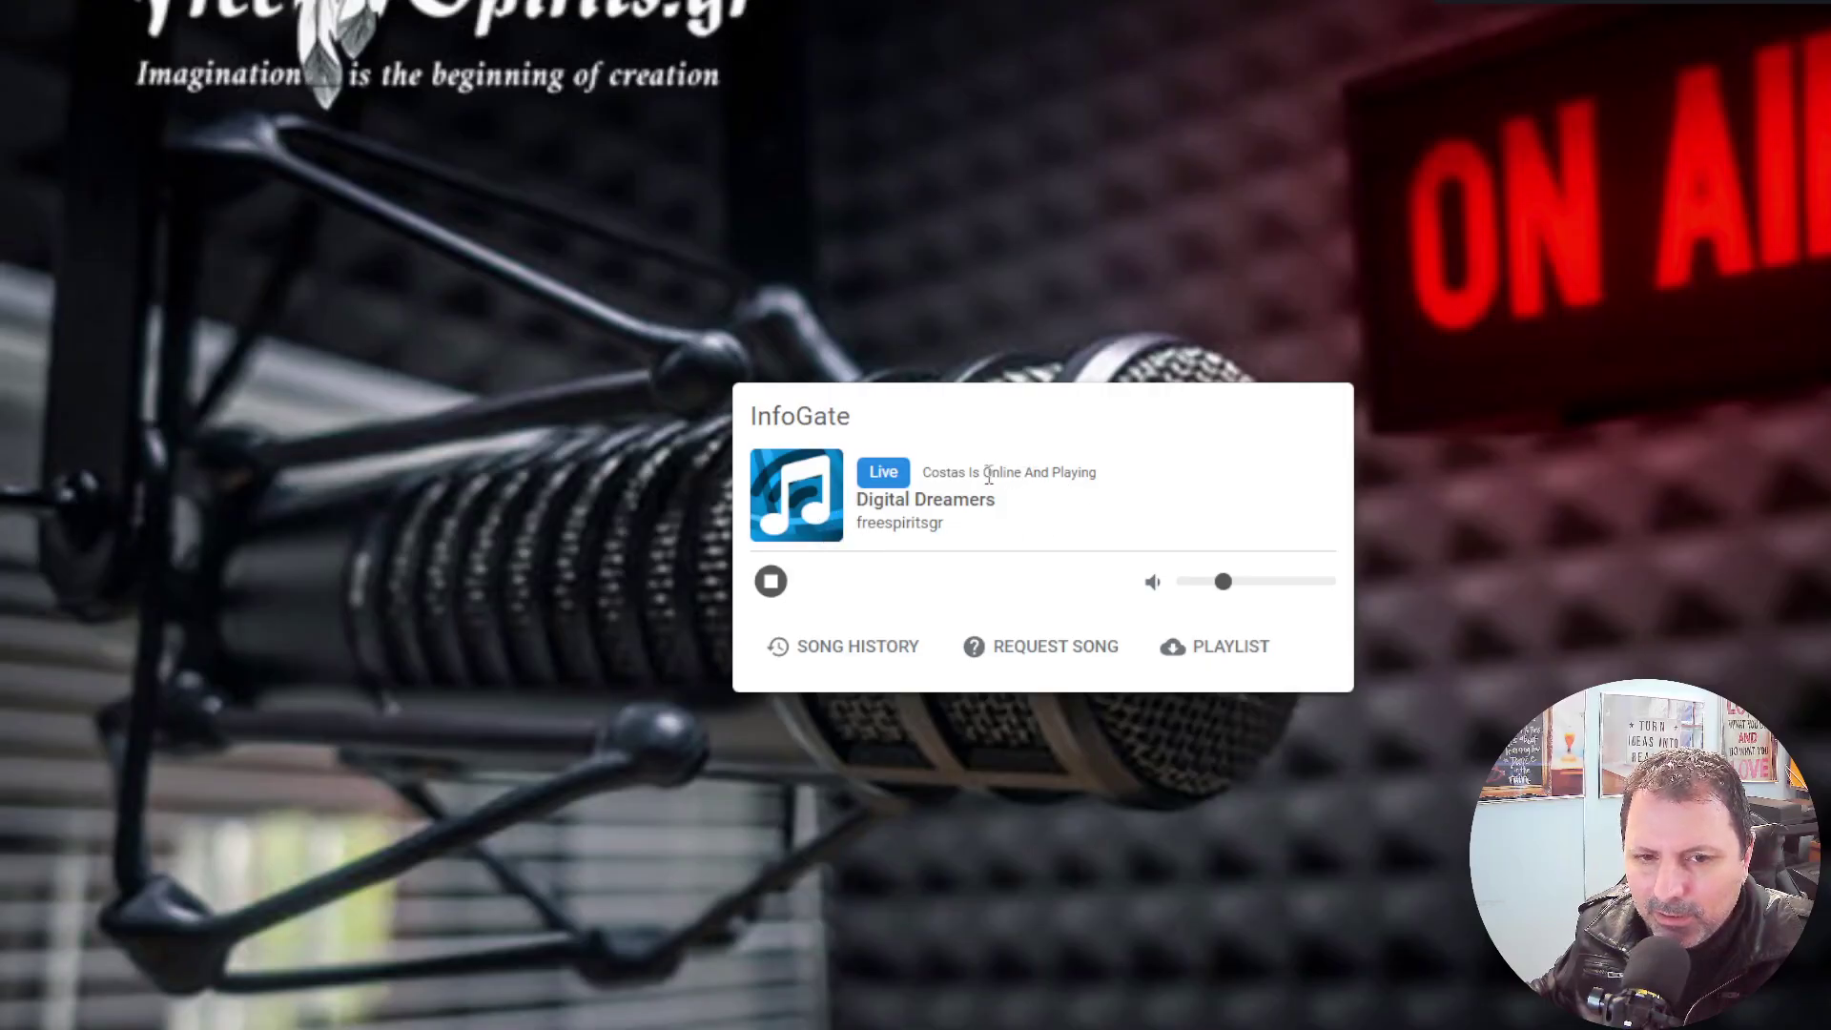
left_click_drag(1141, 483, 873, 482)
left_click(1023, 510)
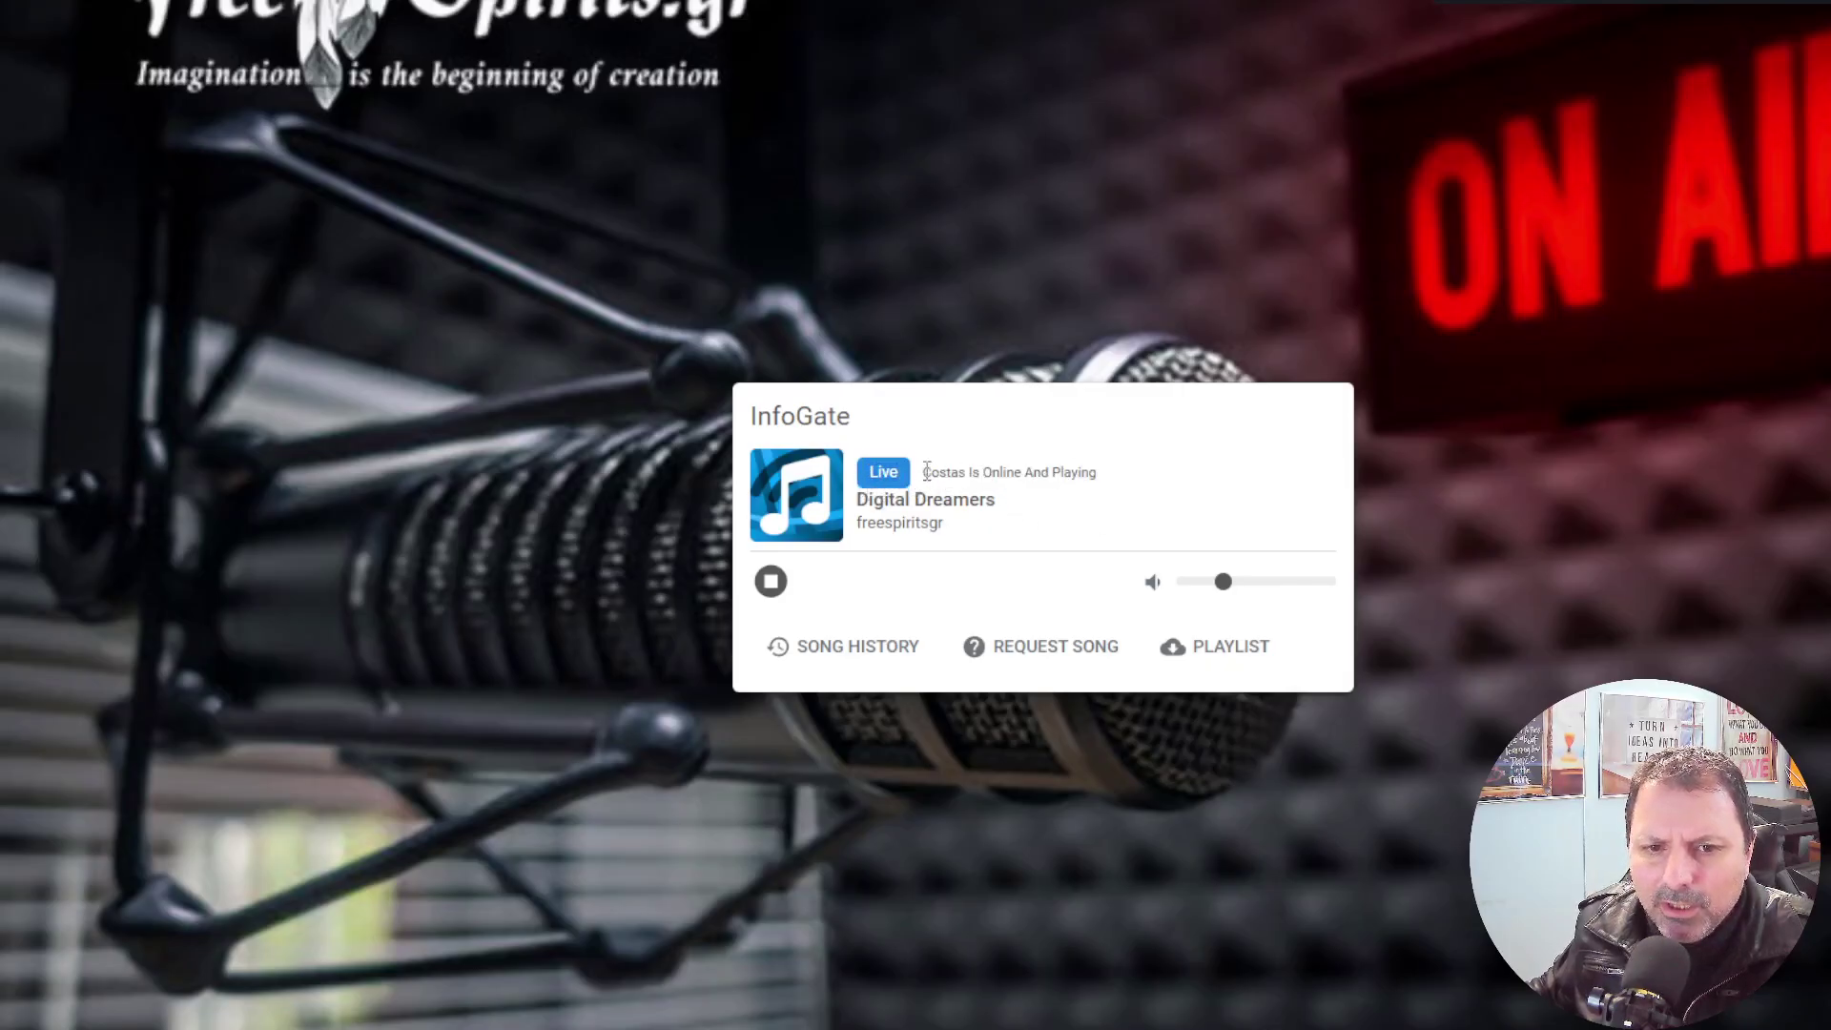
left_click_drag(926, 471, 1101, 469)
left_click(1143, 477)
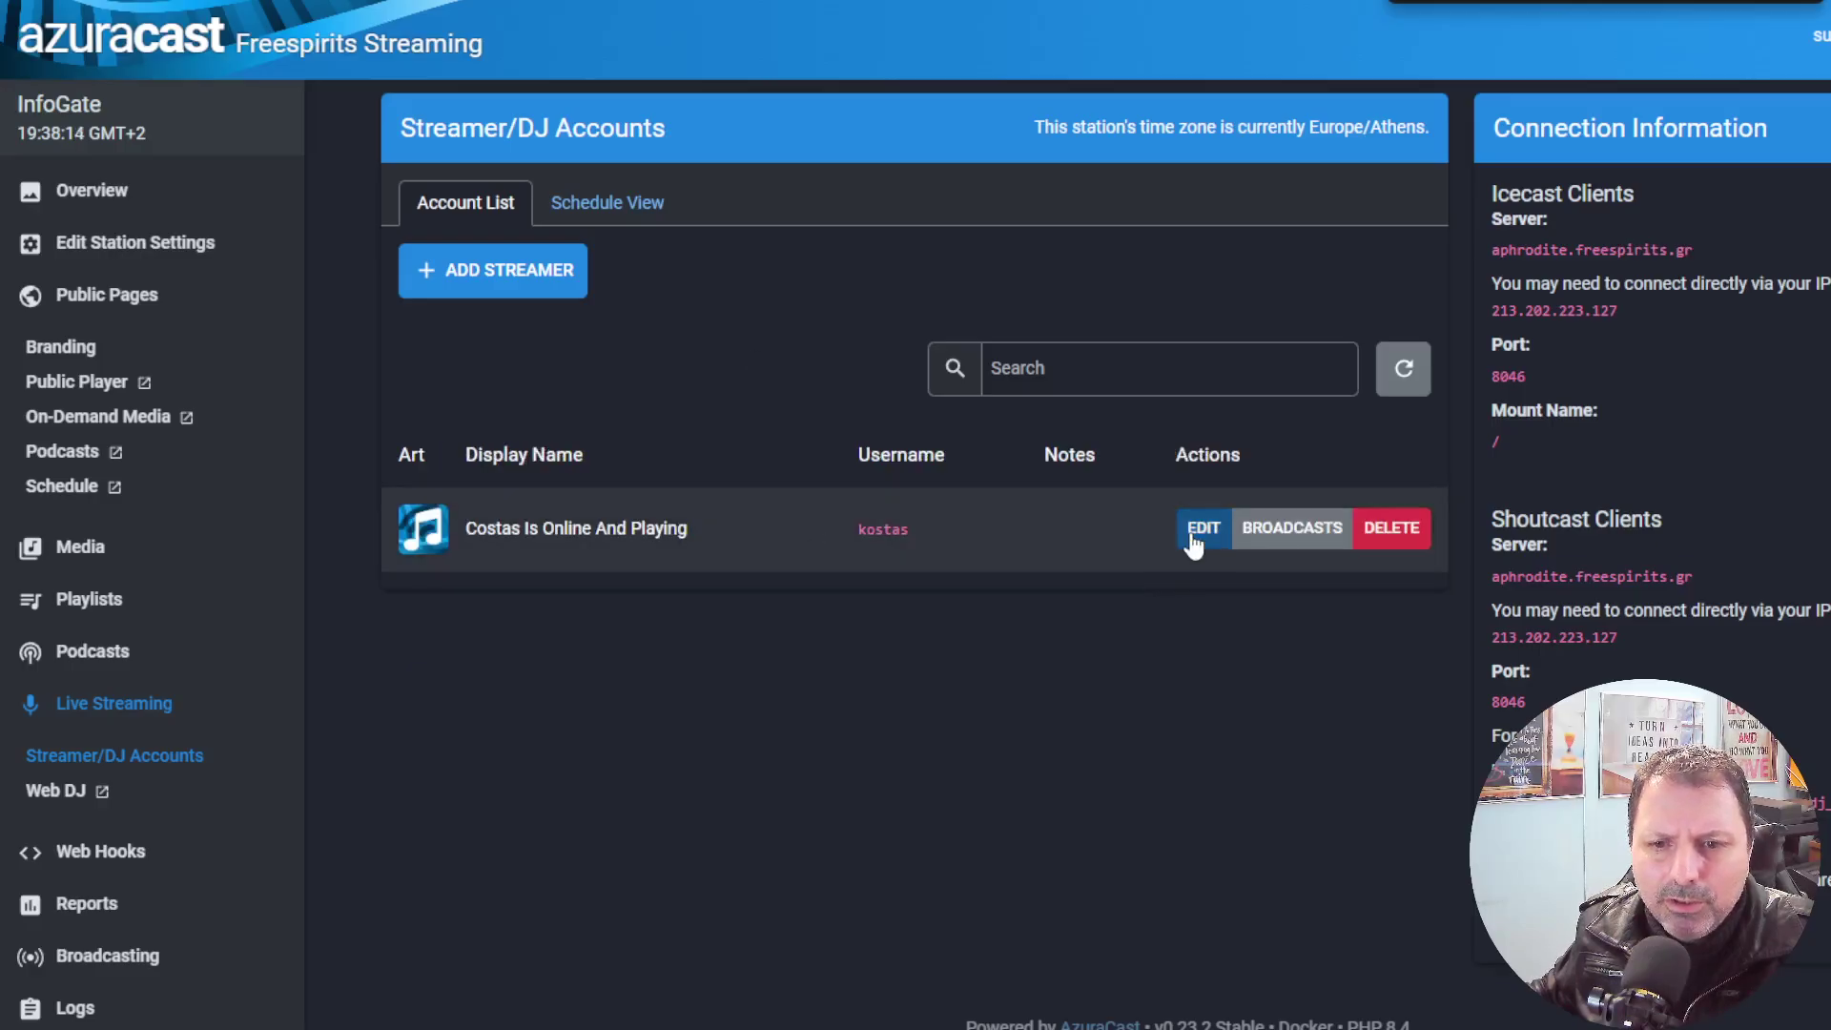
Check the display name in the streamer account's settings in AzuraCast, and close them without saving.
left_click(1195, 532)
left_click_drag(815, 377, 573, 378)
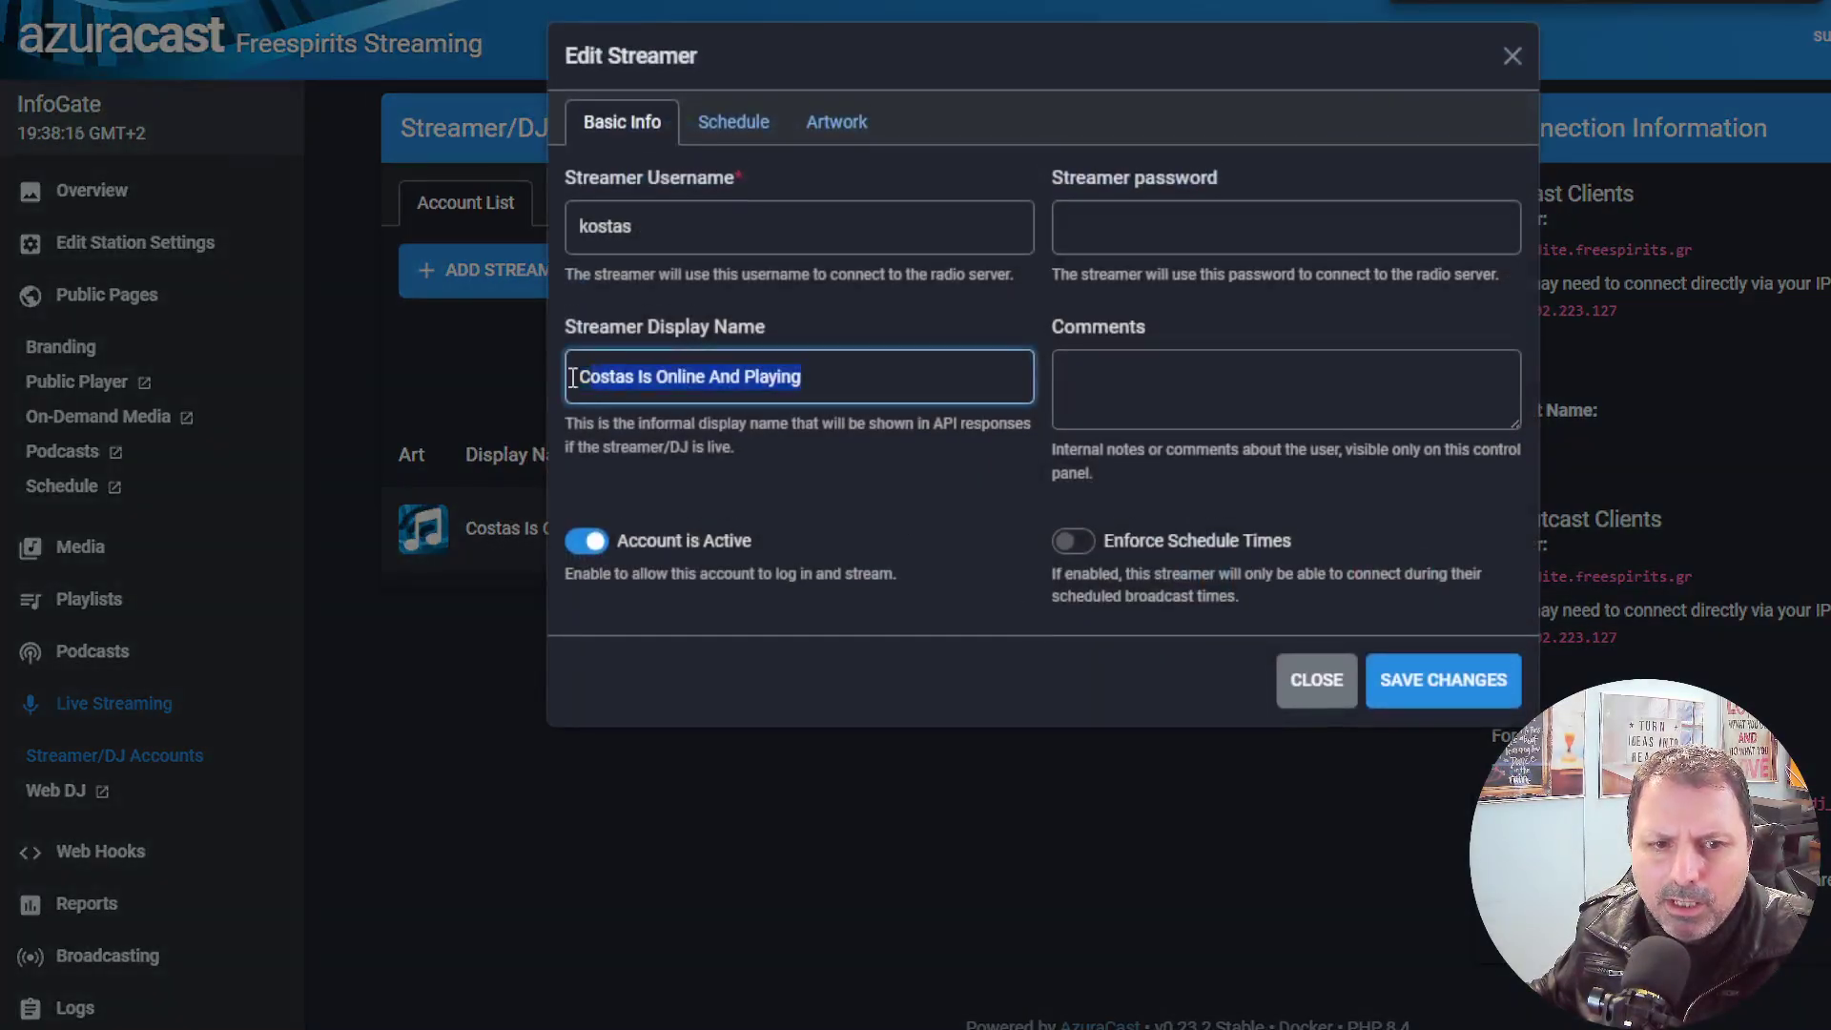
left_click(869, 386)
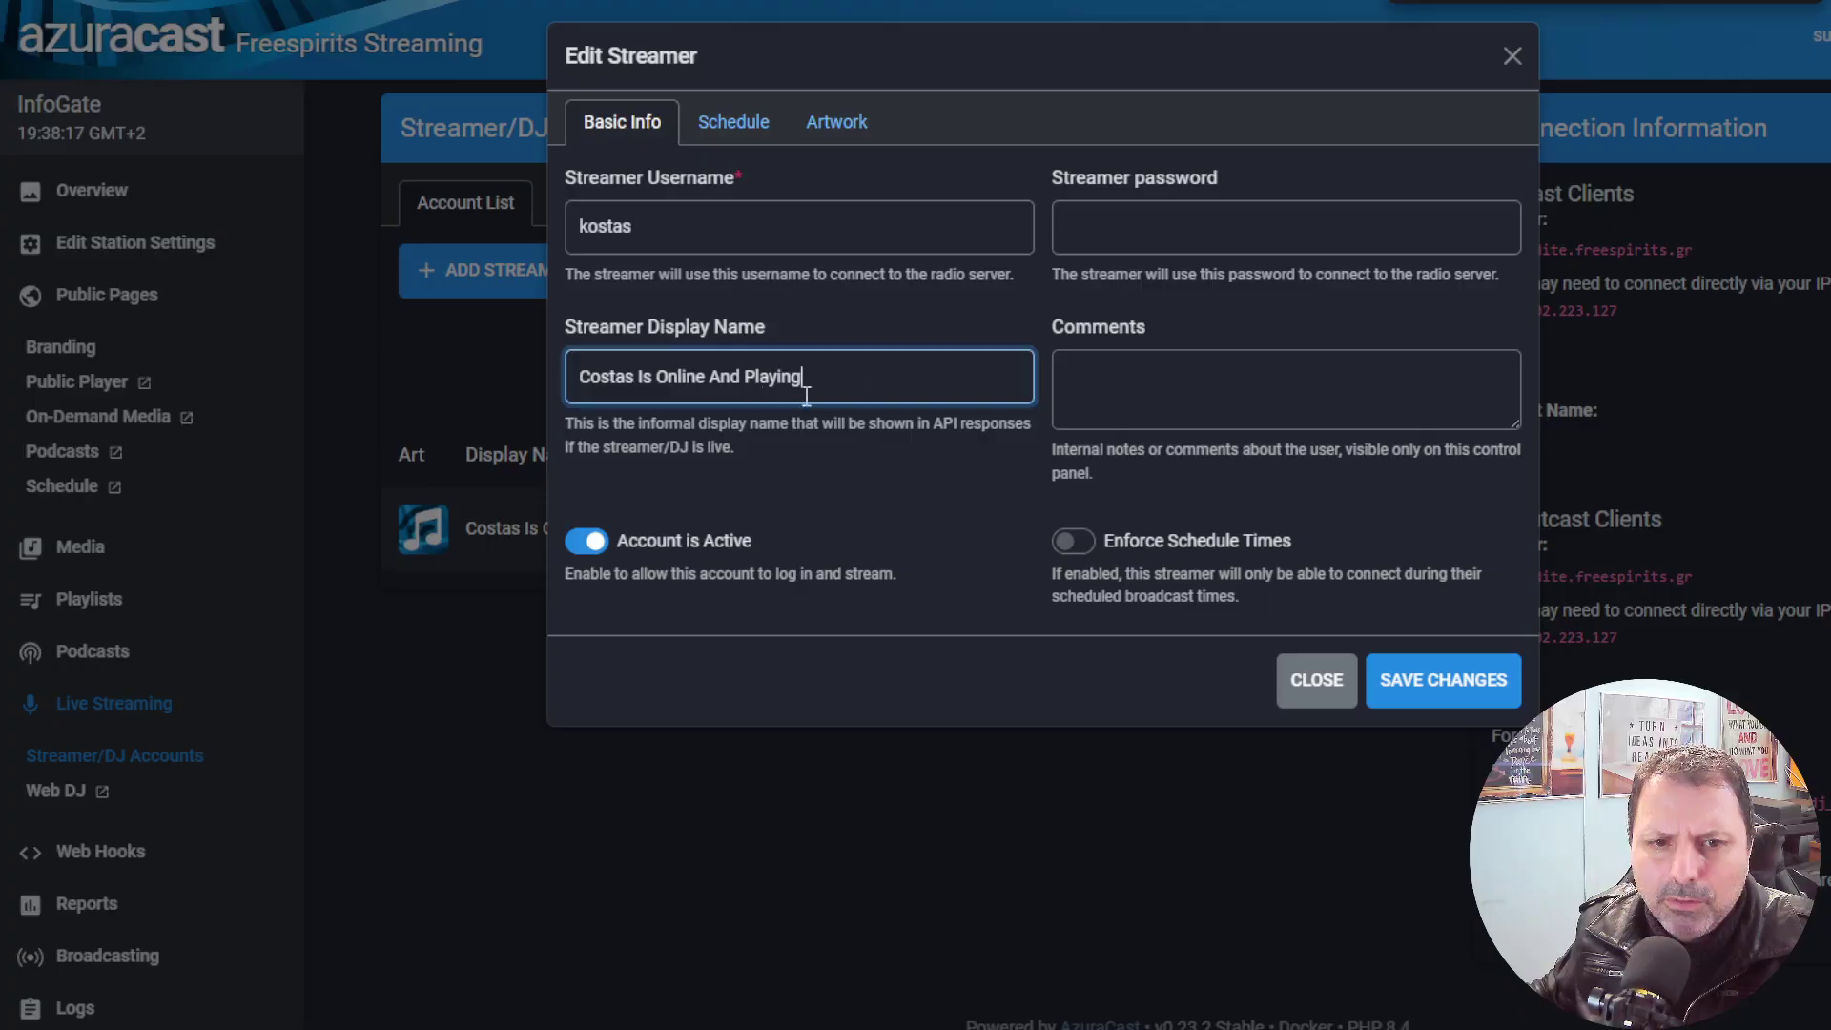
left_click(1302, 684)
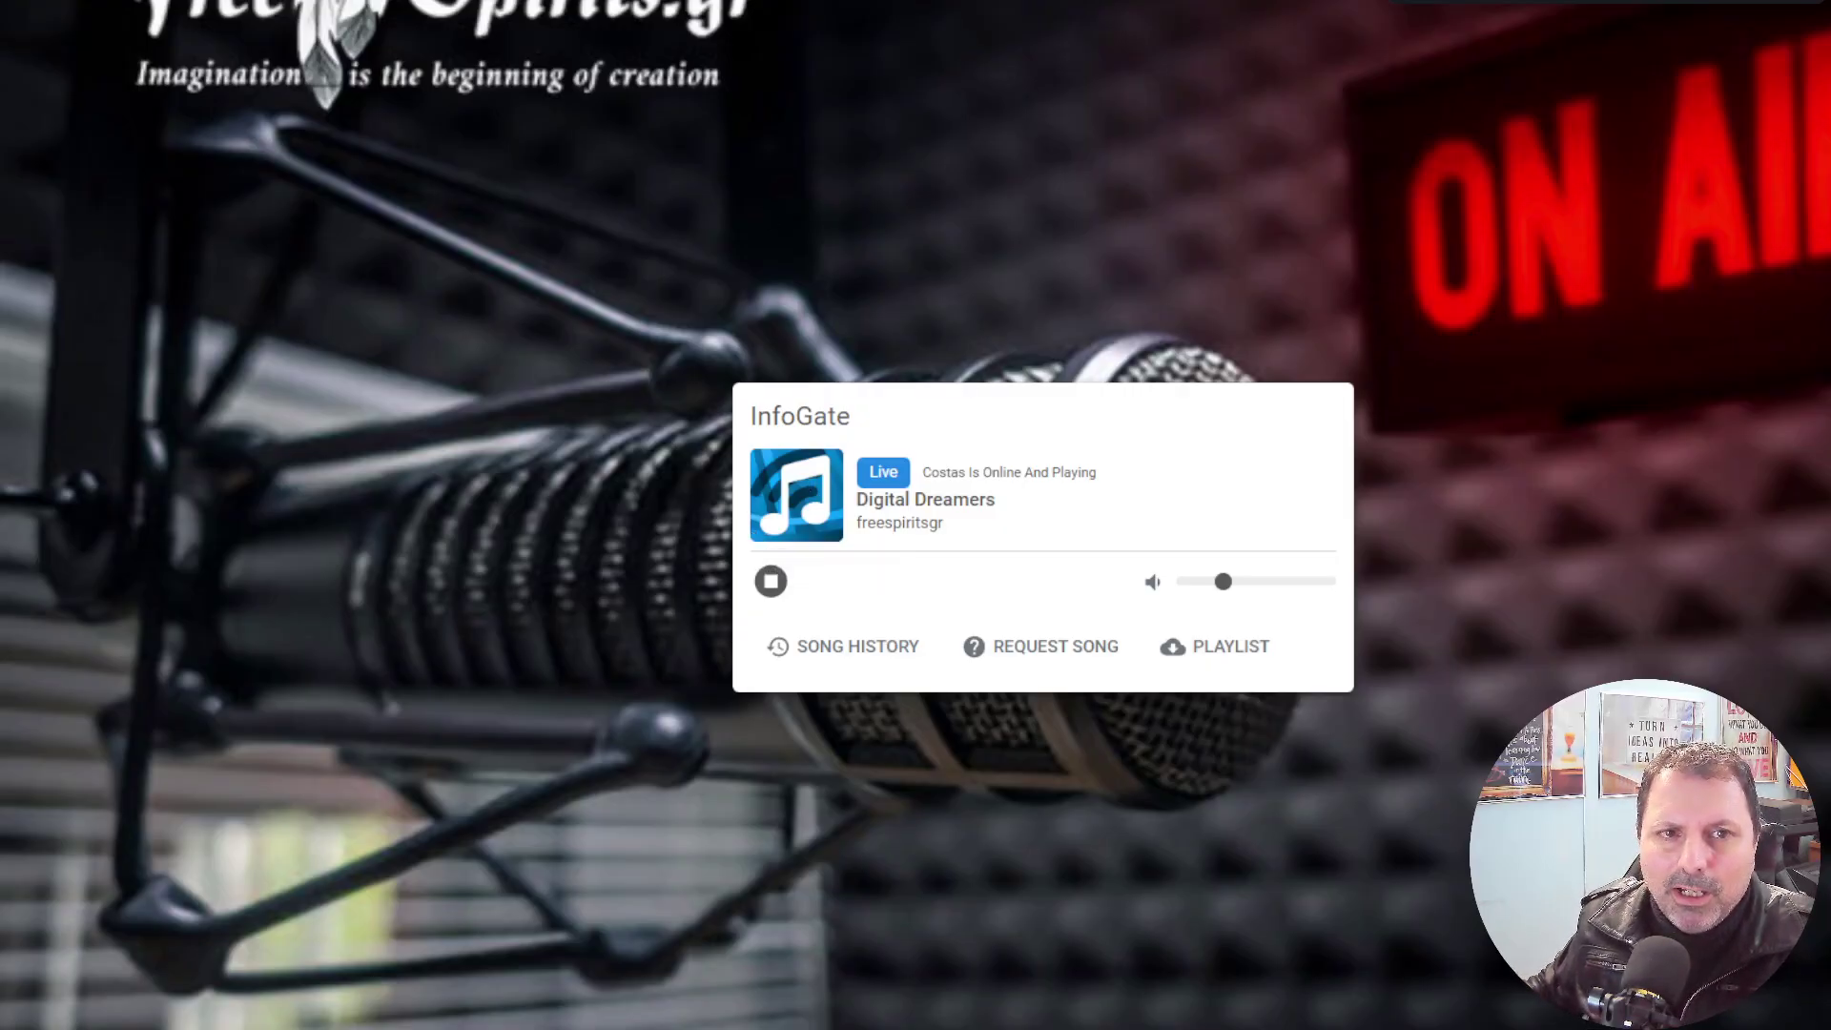
Switch to RadioBOSS and turn off encoder 8 in the Broadcast settings to end the live stream.
key("alt+Tab")
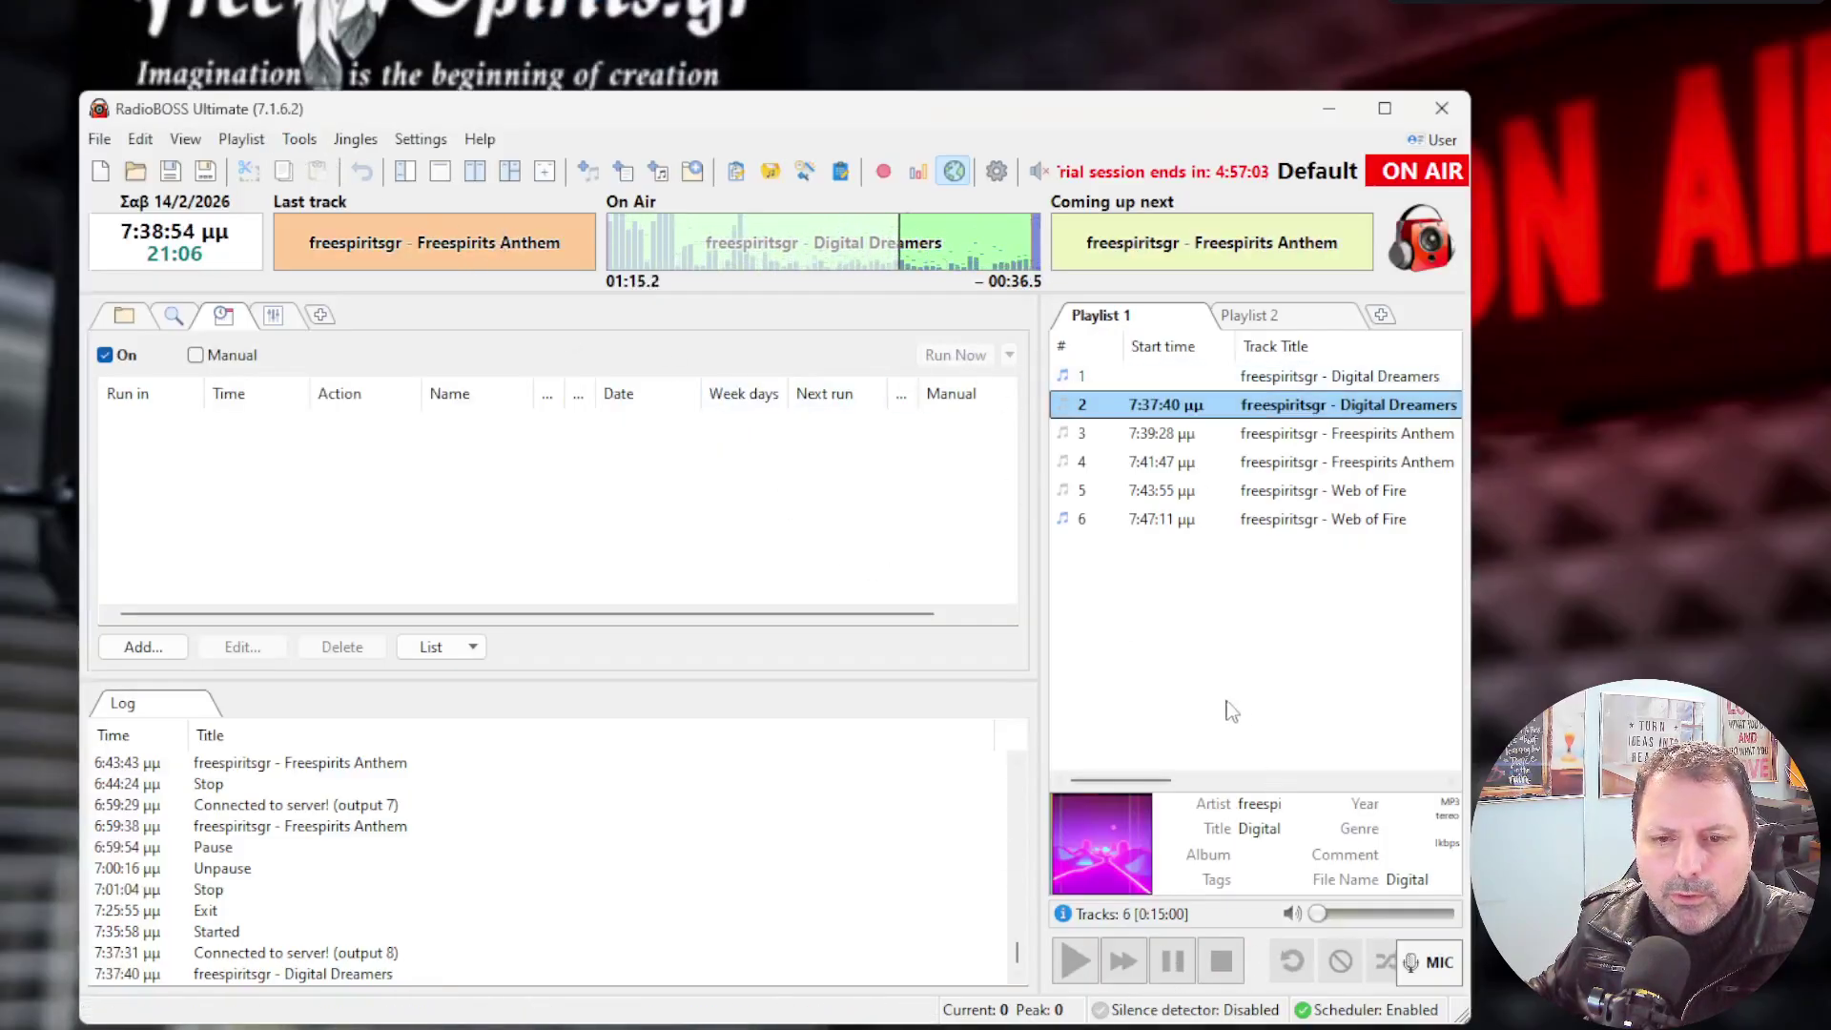
left_click(427, 143)
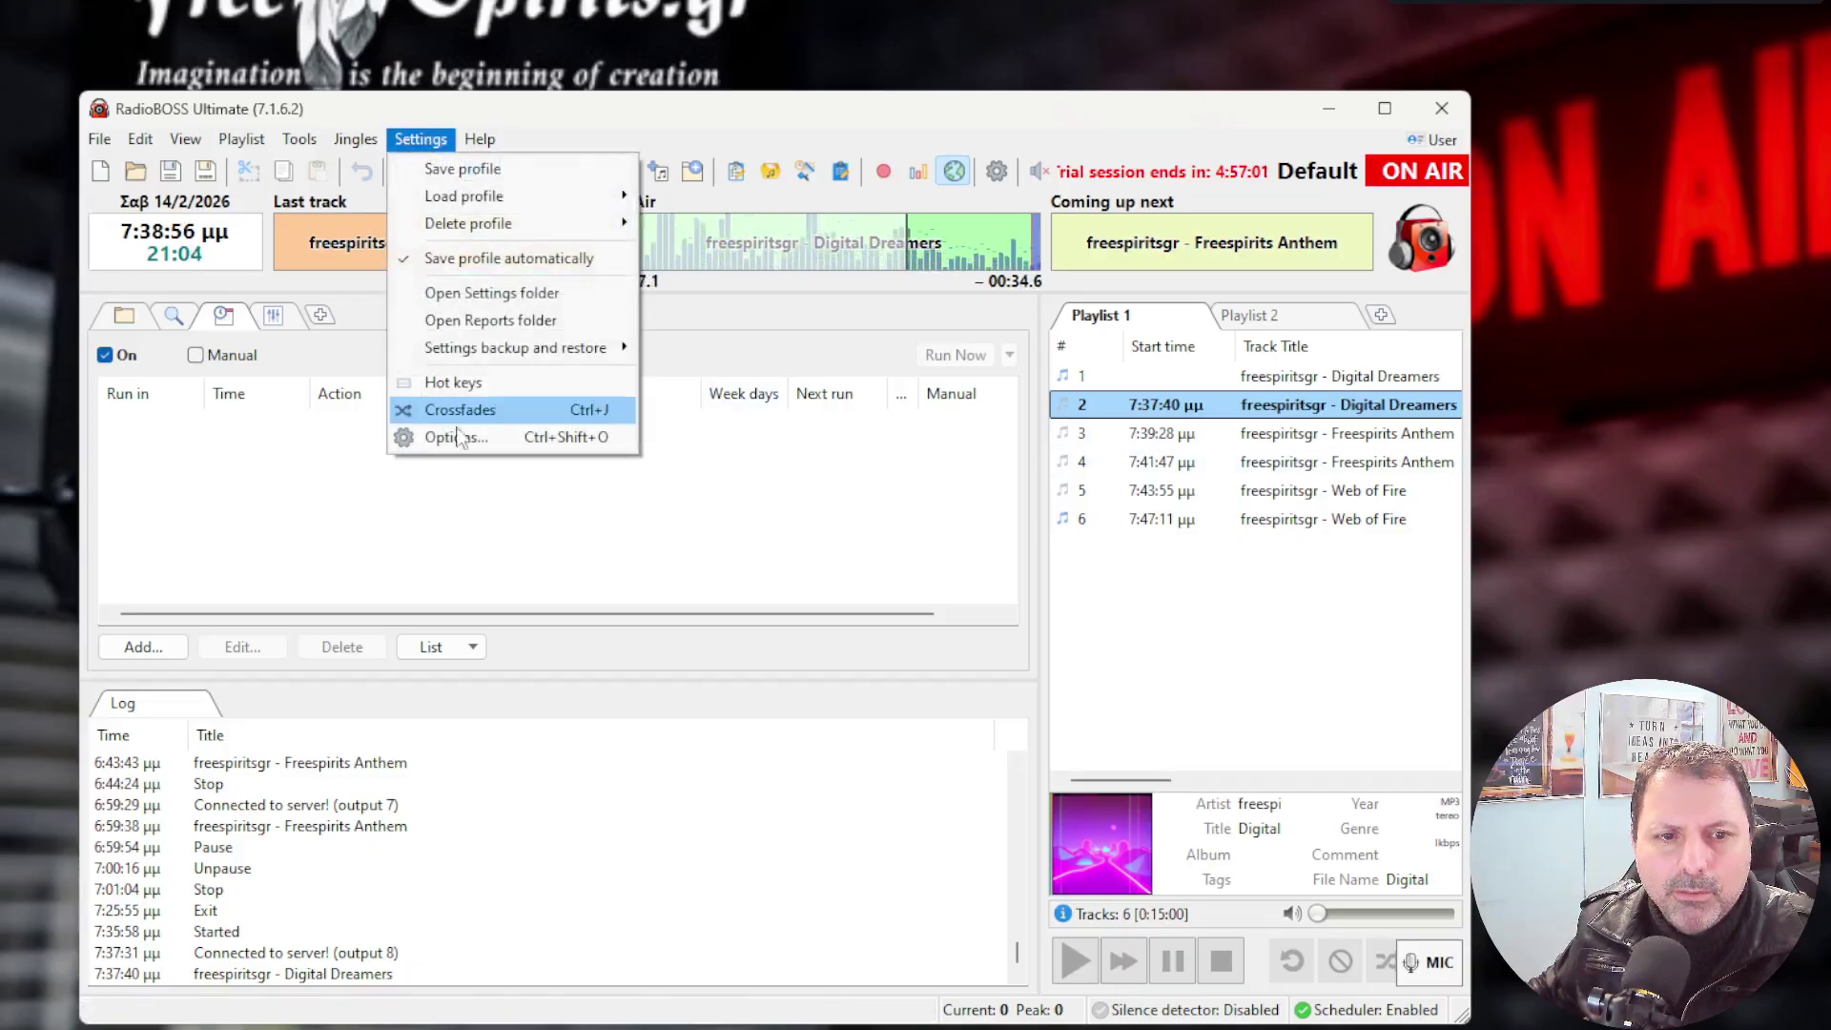
left_click(460, 439)
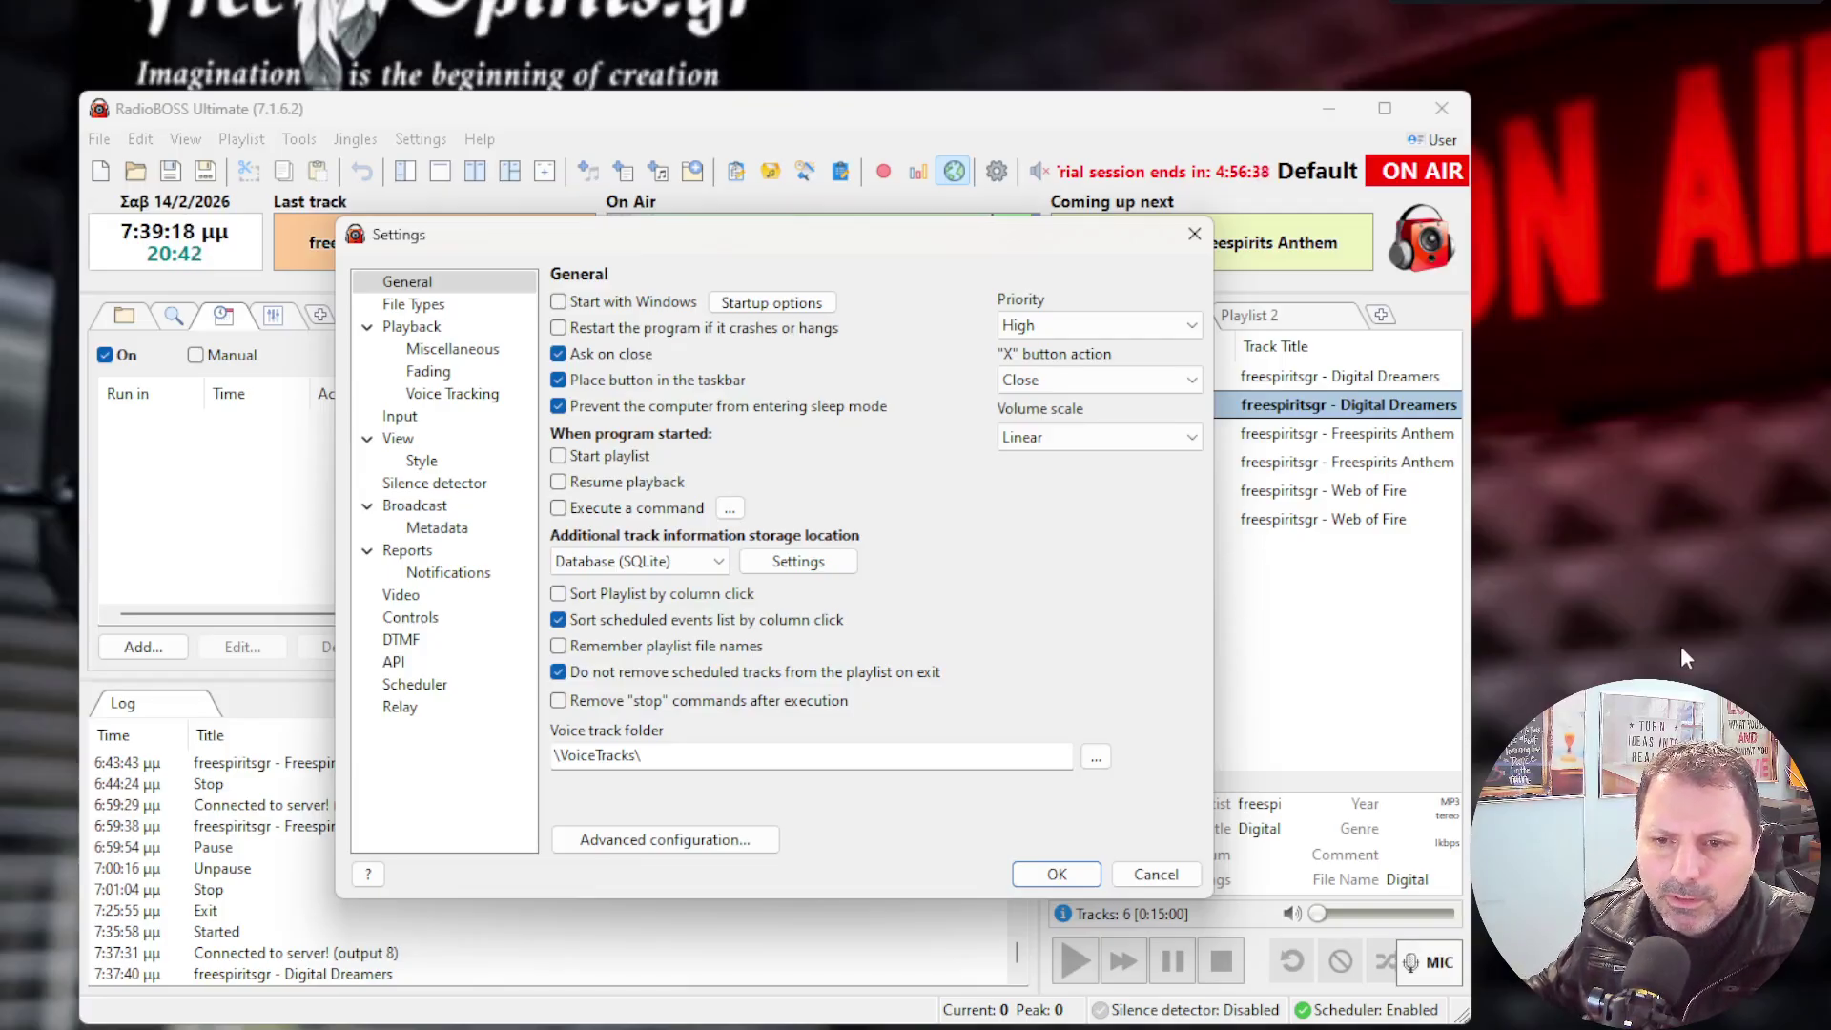
left_click(424, 505)
left_click(566, 516)
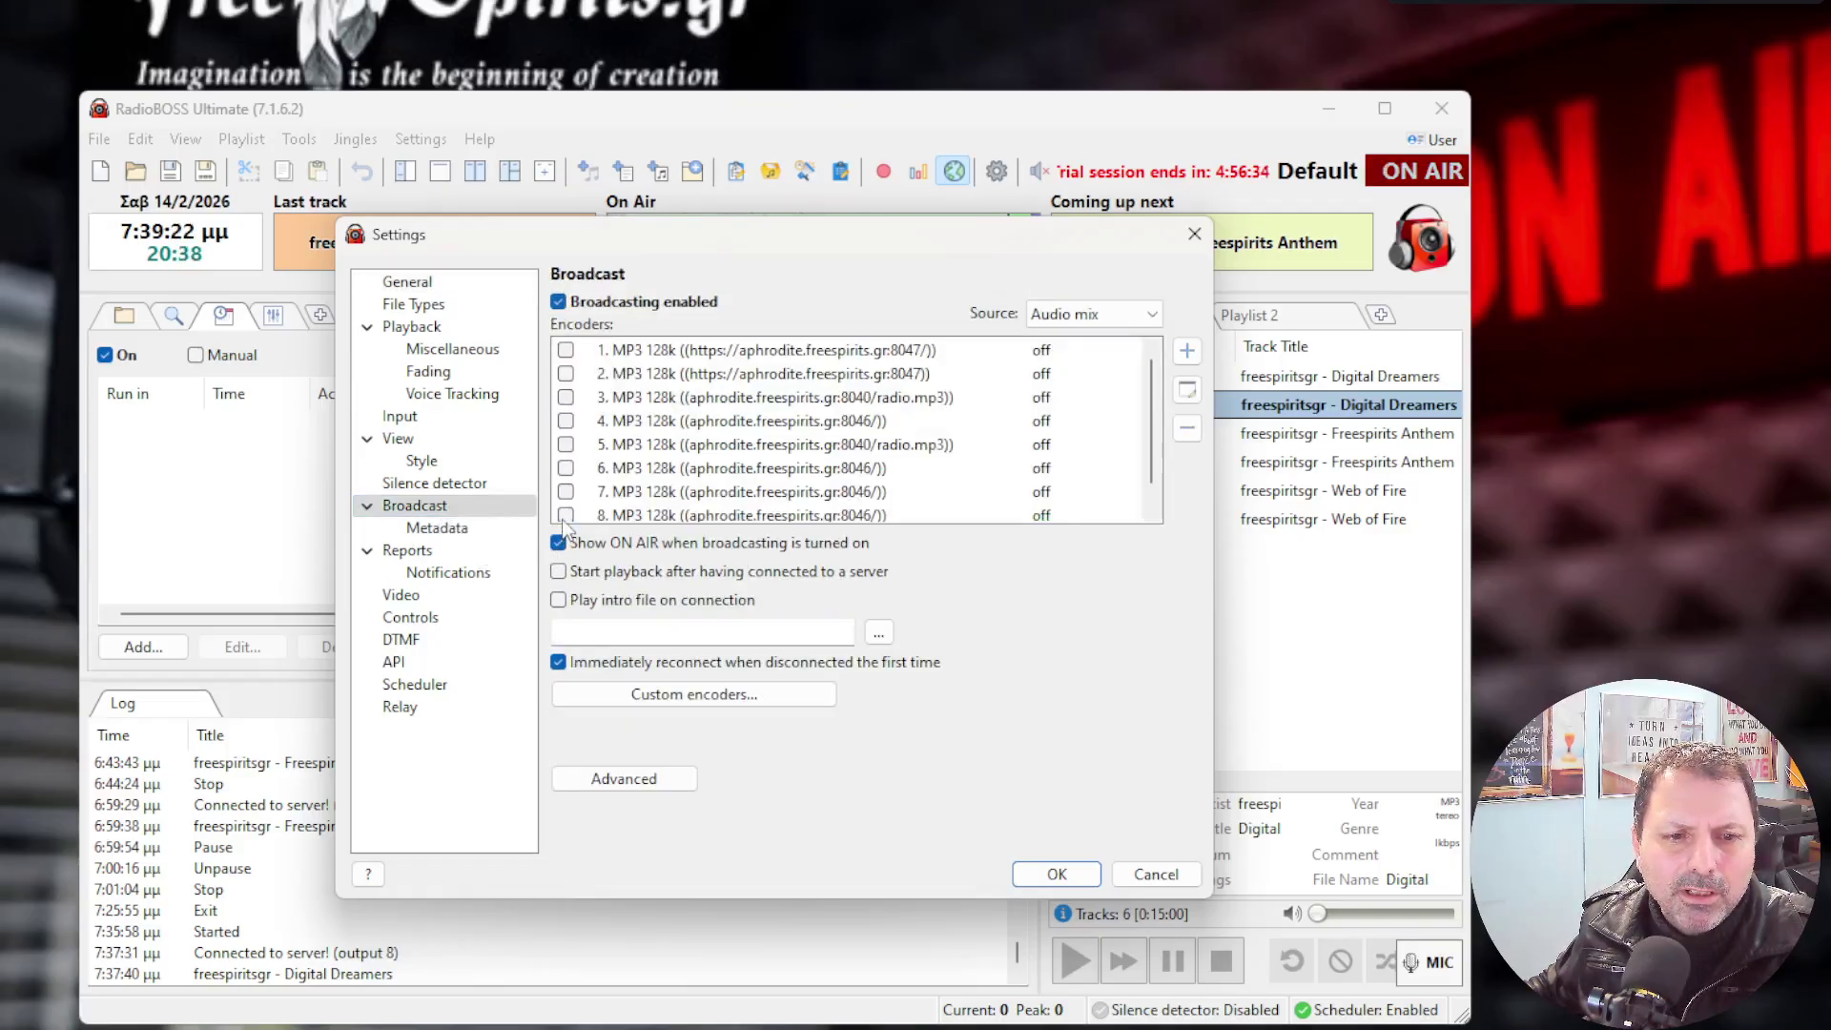
left_click(1056, 874)
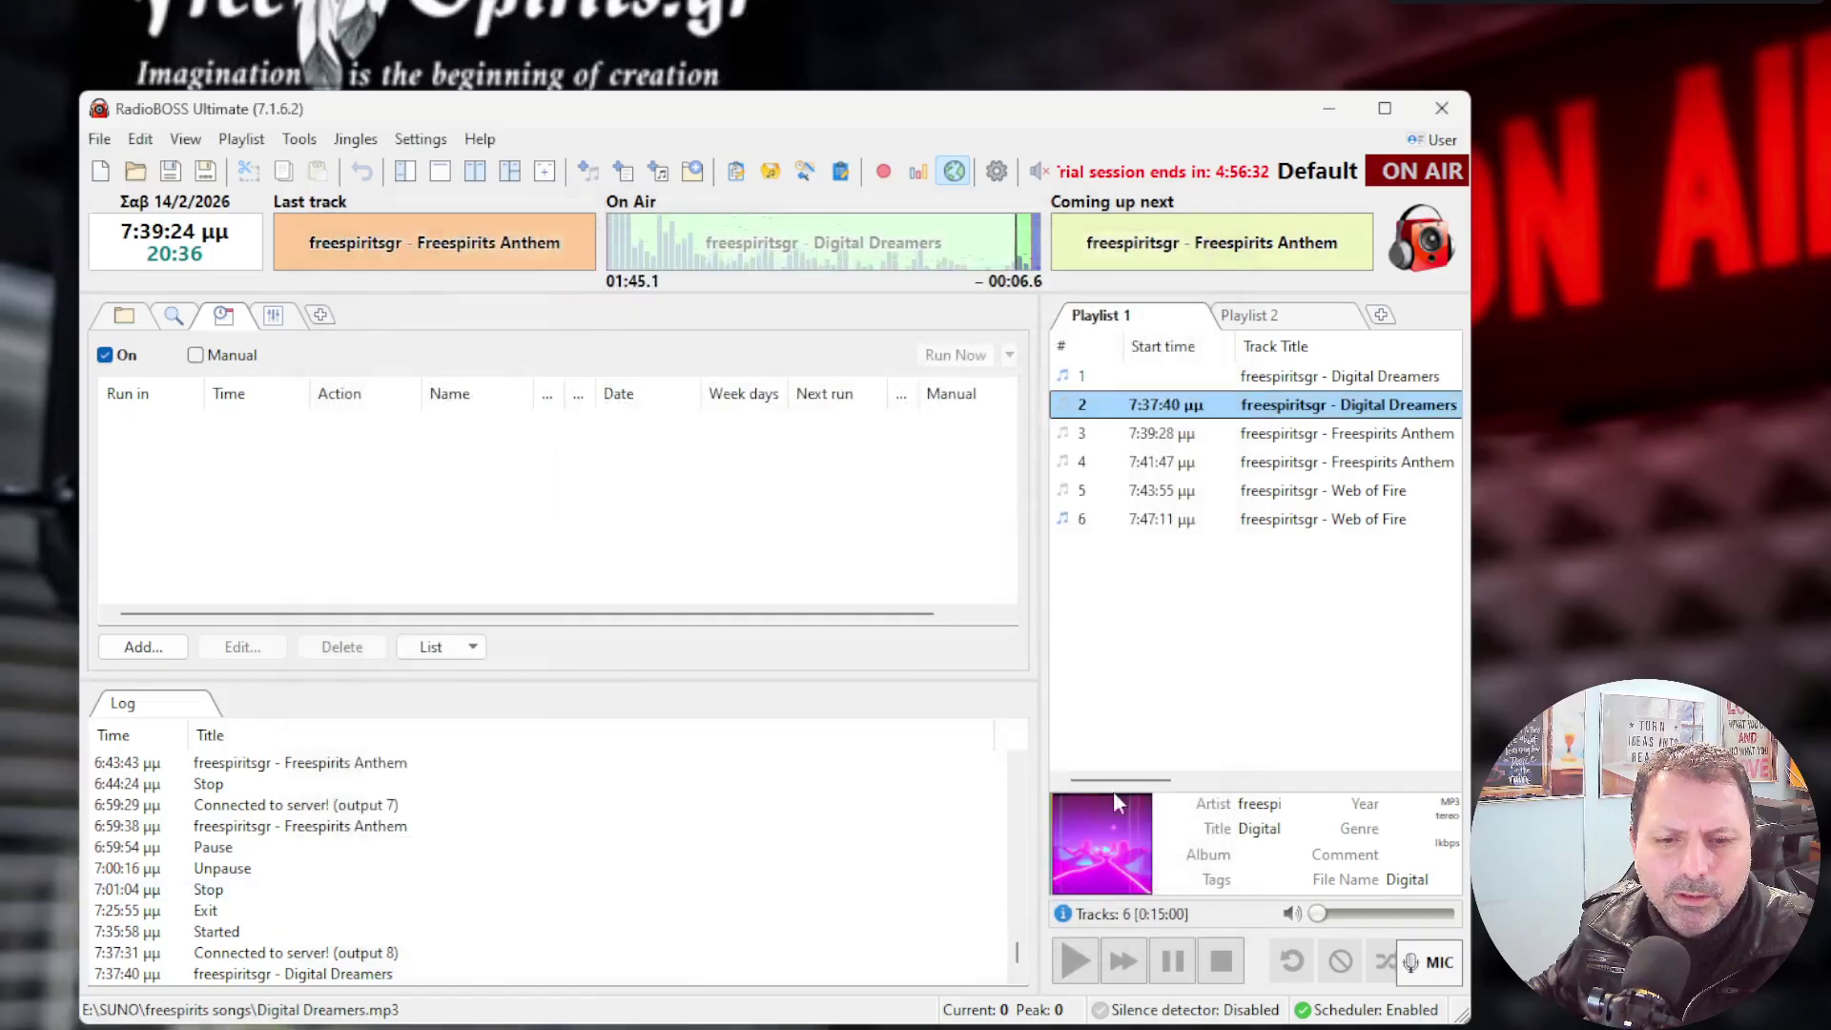
Return to the InfoGate public player and lower its volume slightly.
left_click(1441, 108)
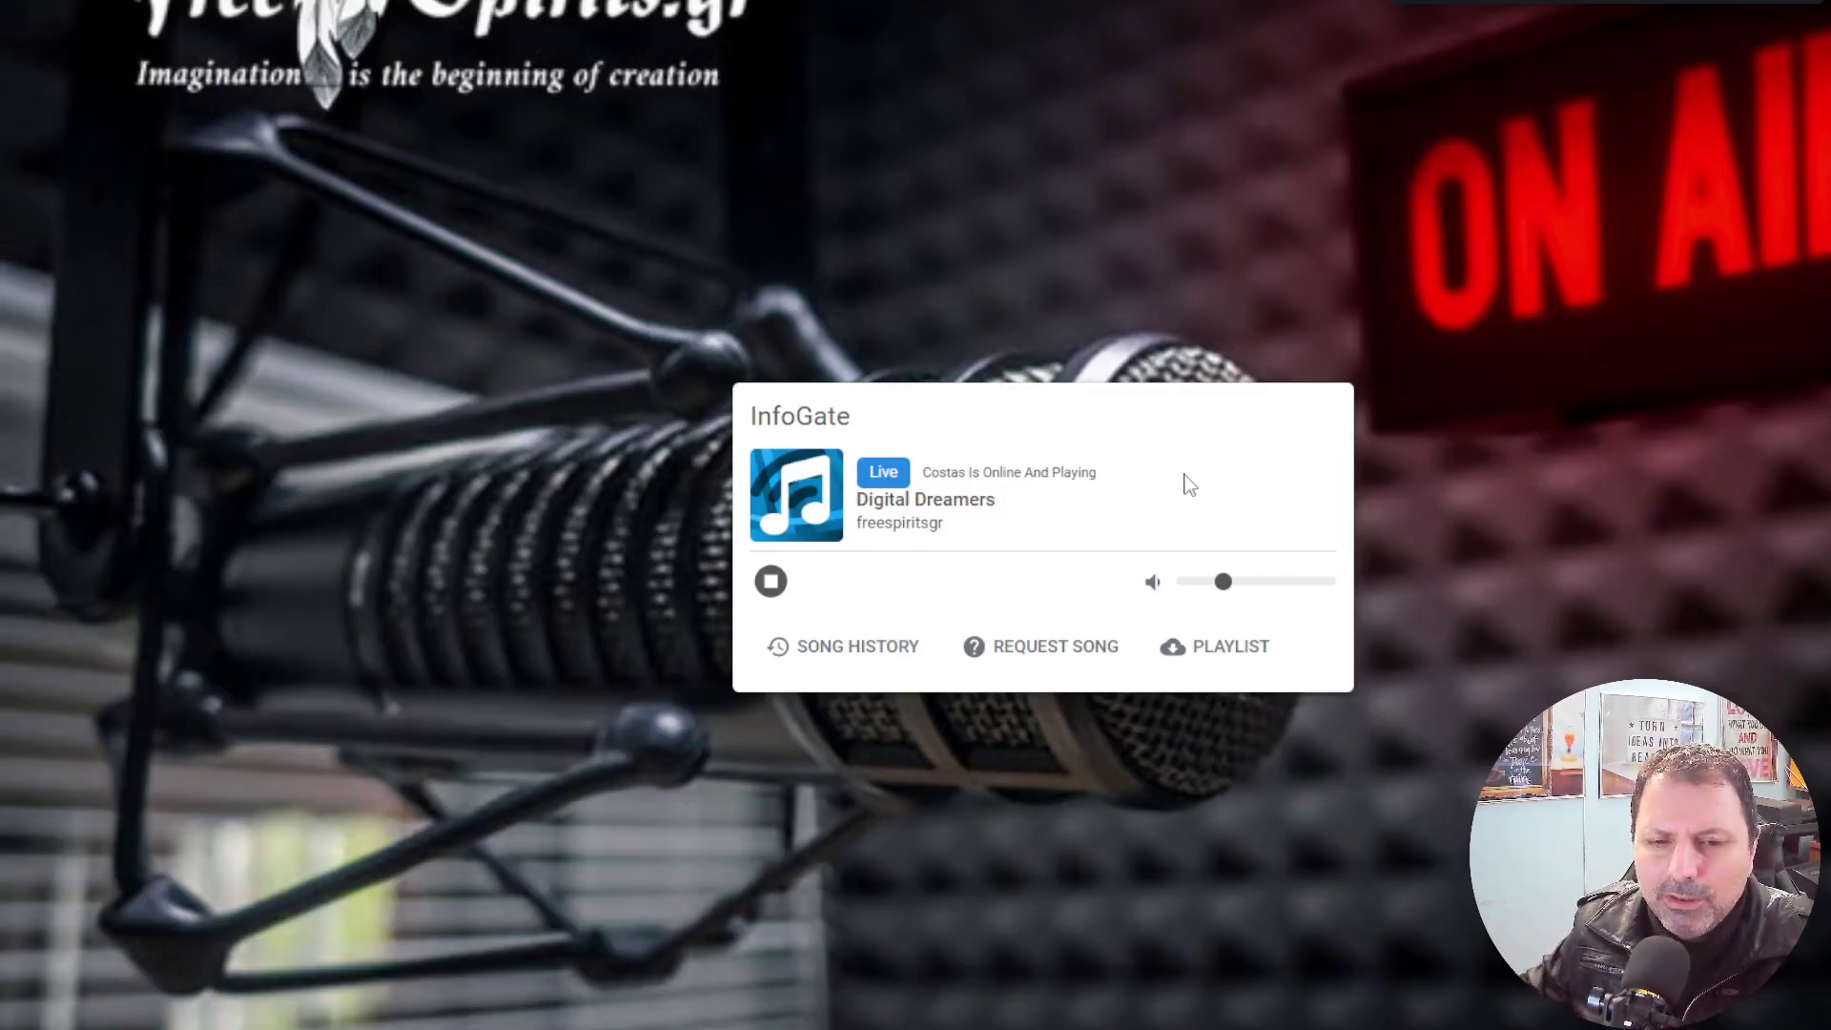
left_click_drag(1226, 594, 1204, 597)
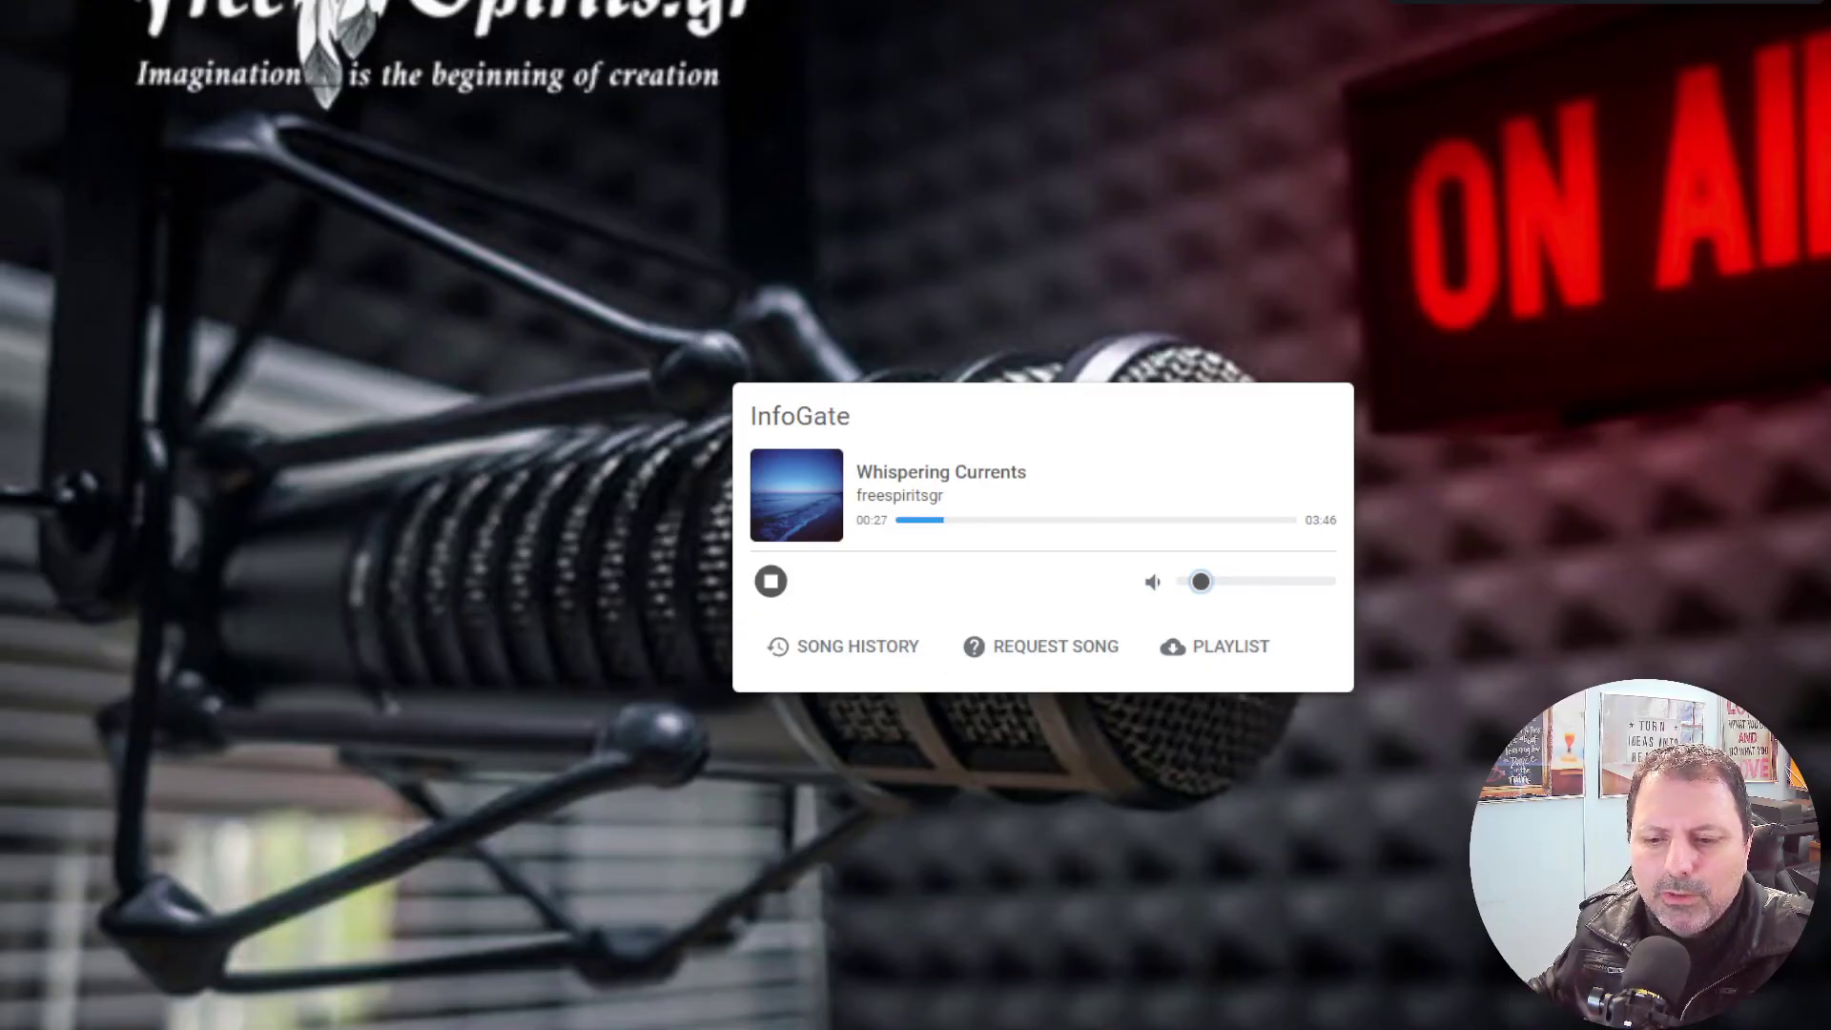
Stop the playlist playback in RadioBOSS and exit the program, returning to the public player.
key("alt+Tab")
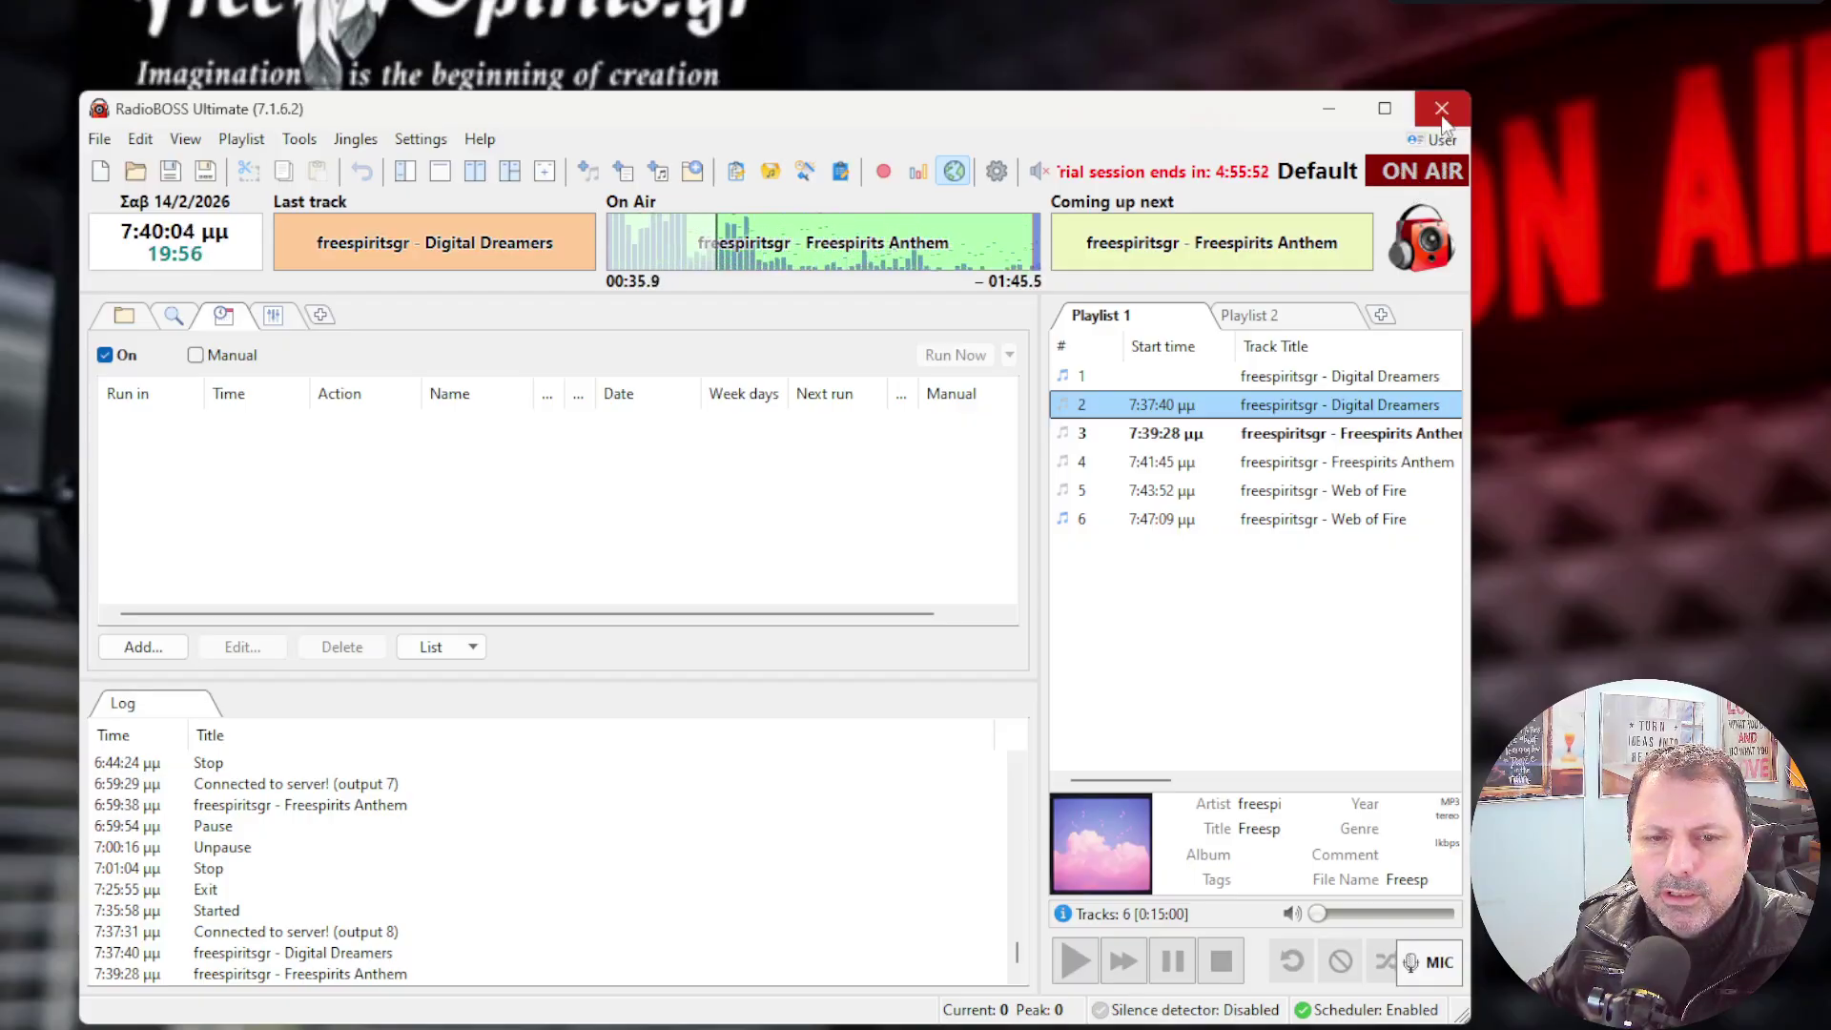
left_click(1222, 961)
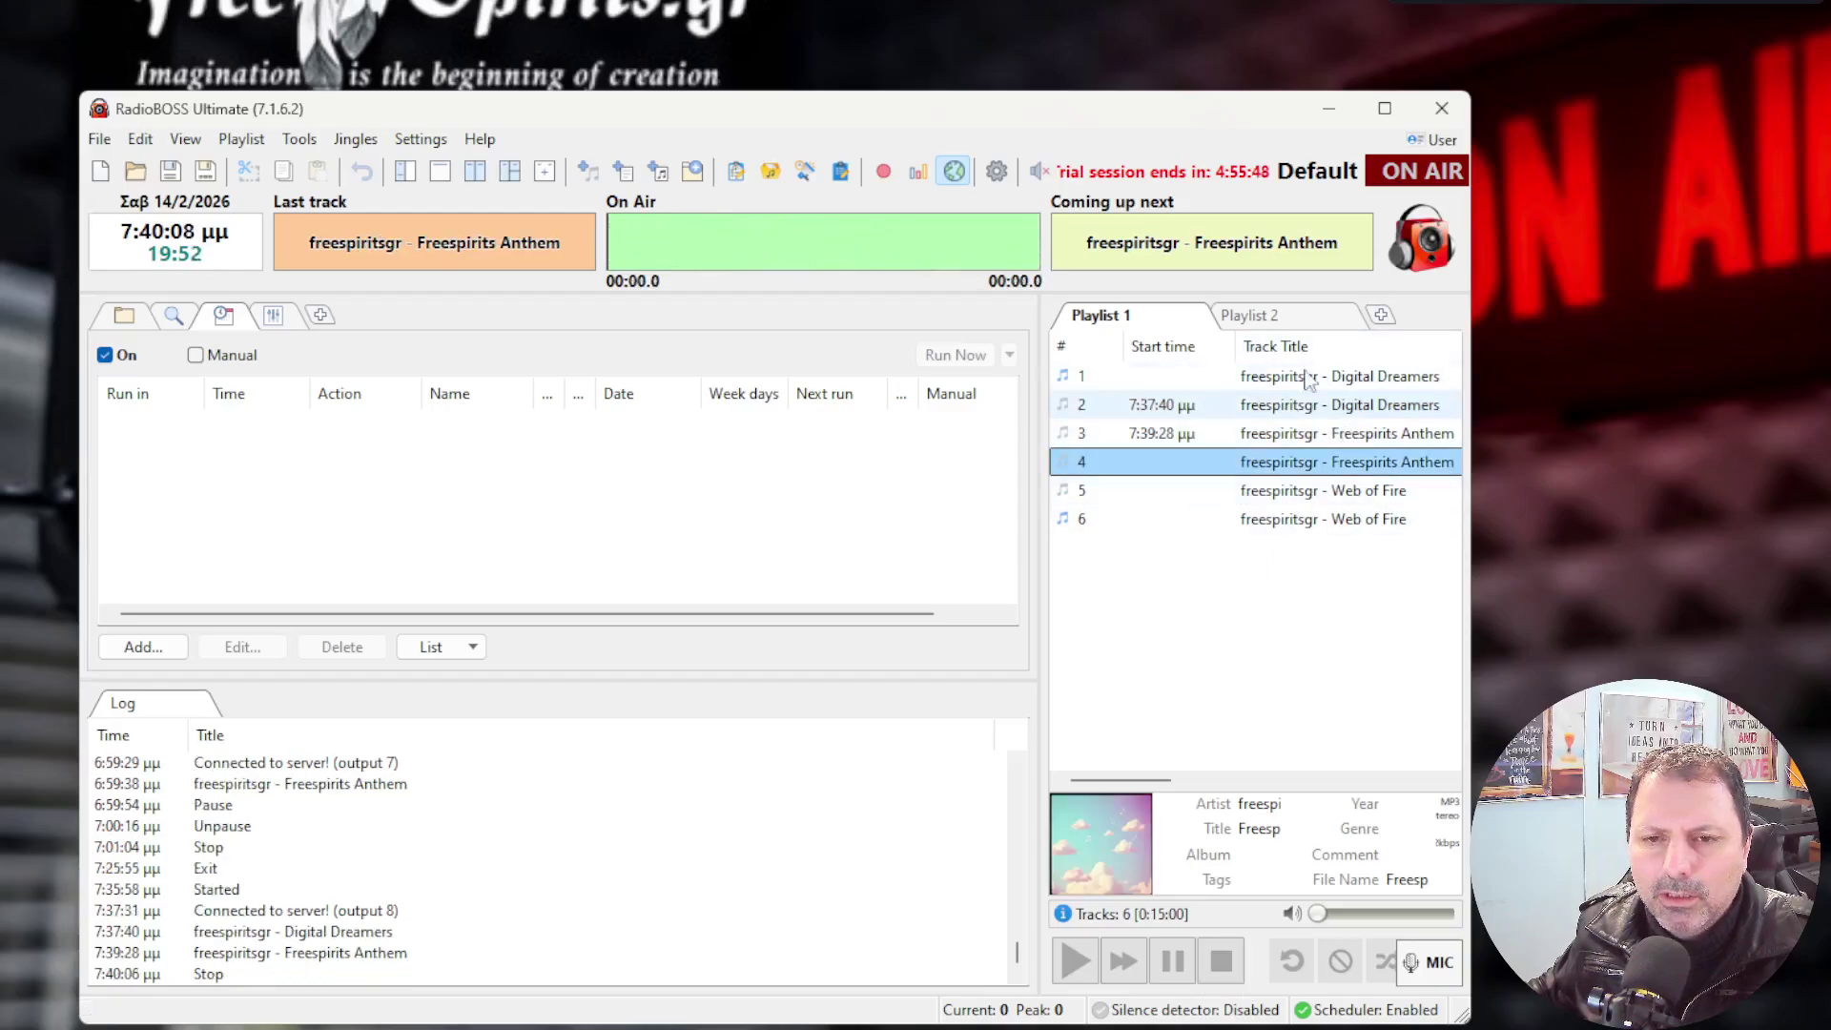
left_click(1443, 119)
left_click(999, 570)
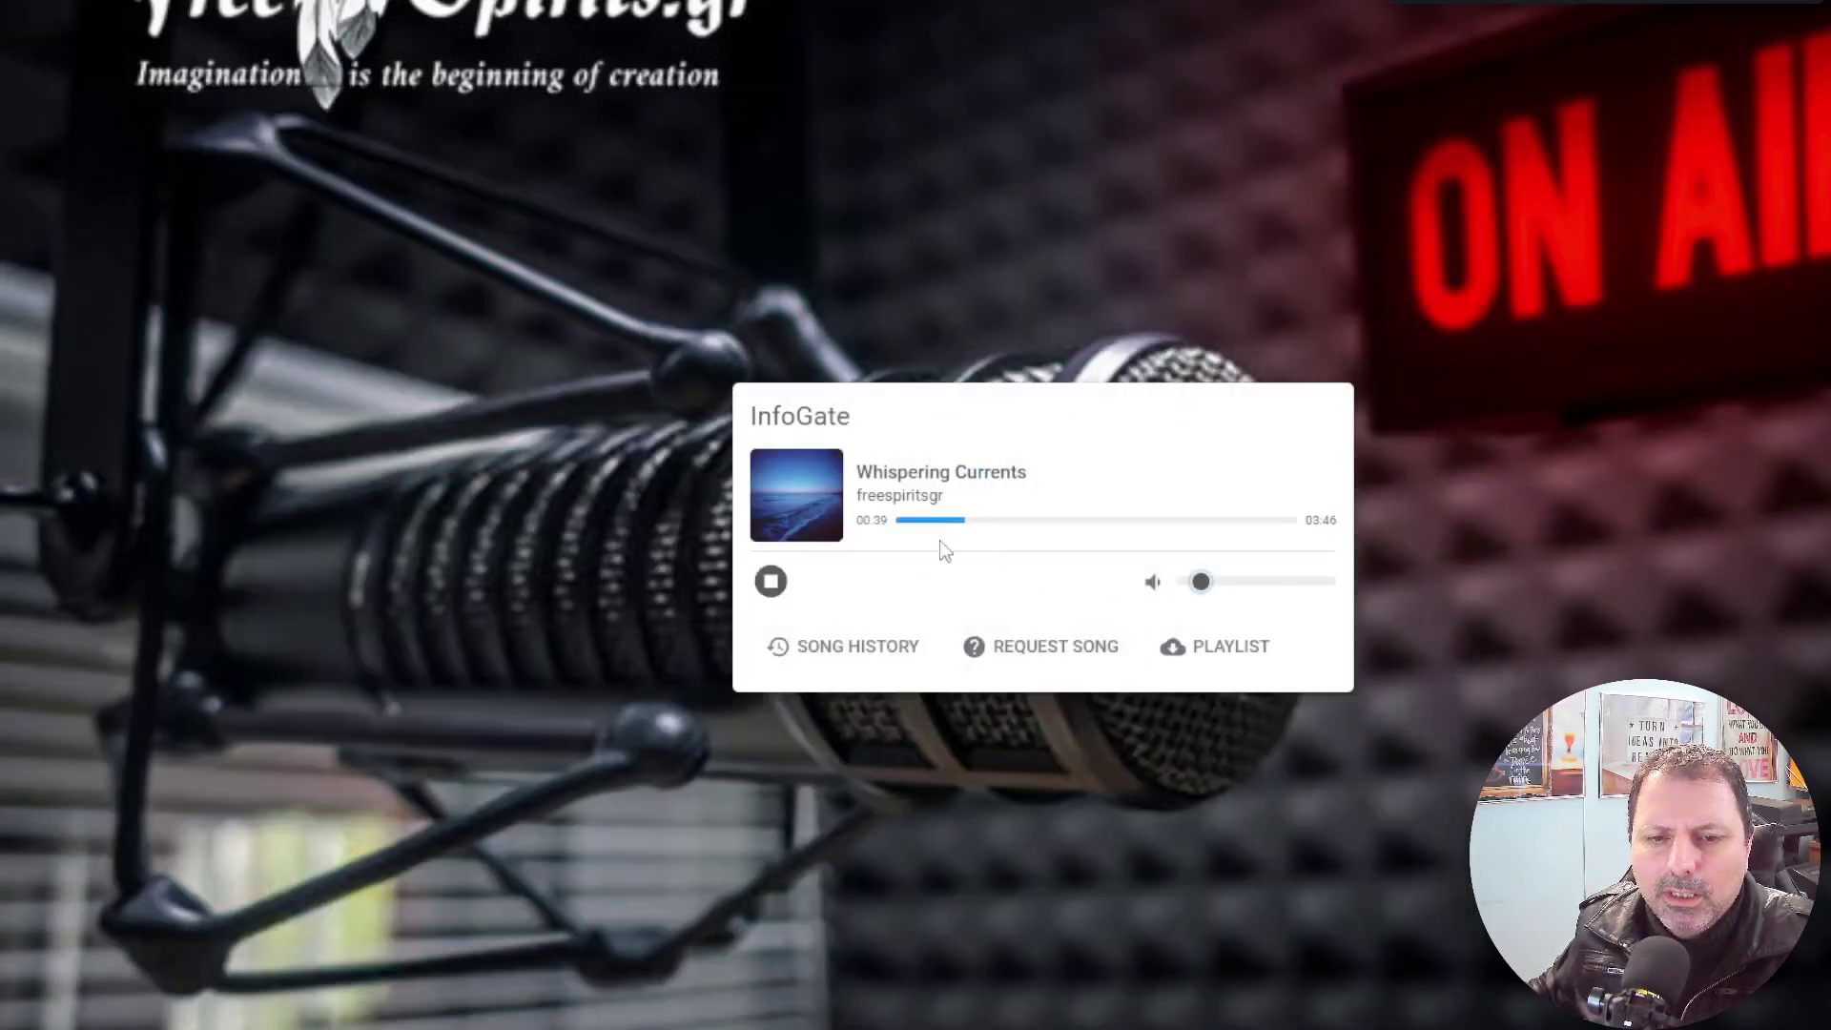